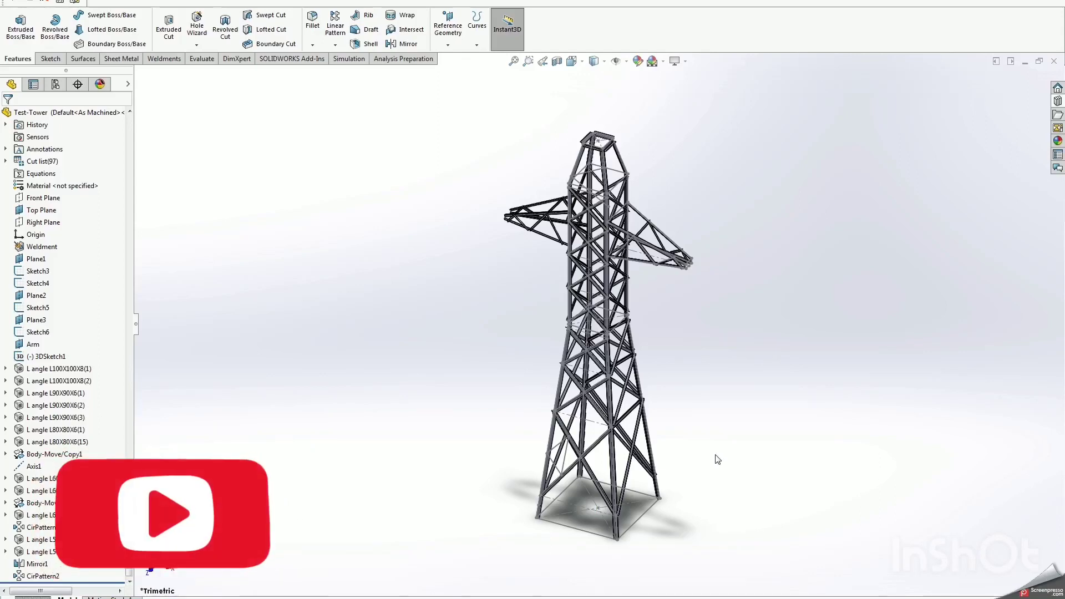
# - Zoom and orbit onto the split L-angle leg, and show the Design Library features folder with L-Joint
pyautogui.click(1058, 101)
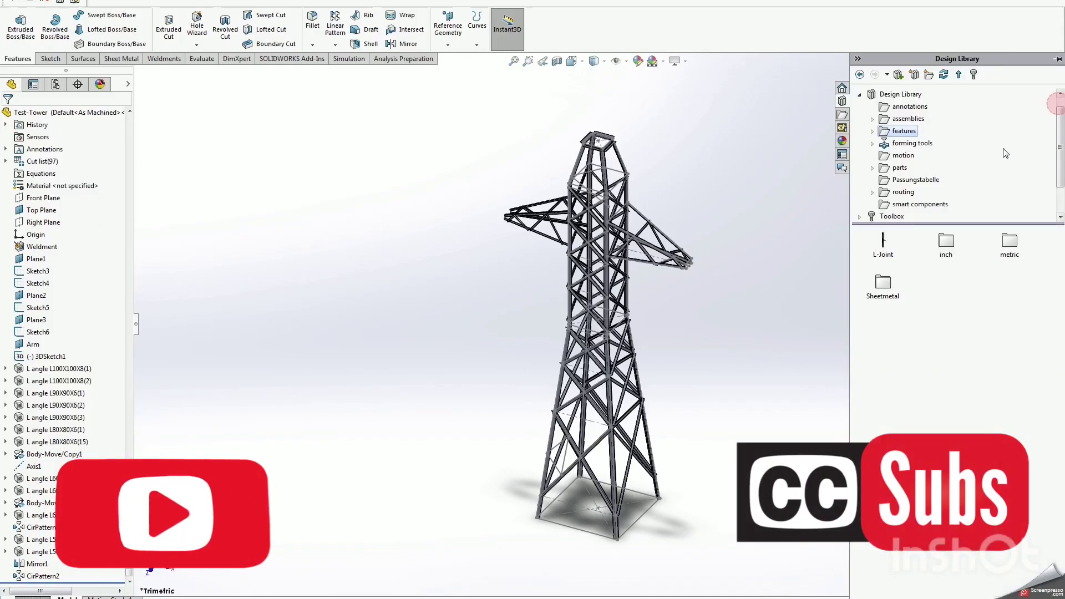
pyautogui.click(790, 271)
pyautogui.scroll(5, 791, 271)
pyautogui.scroll(-5, 639, 238)
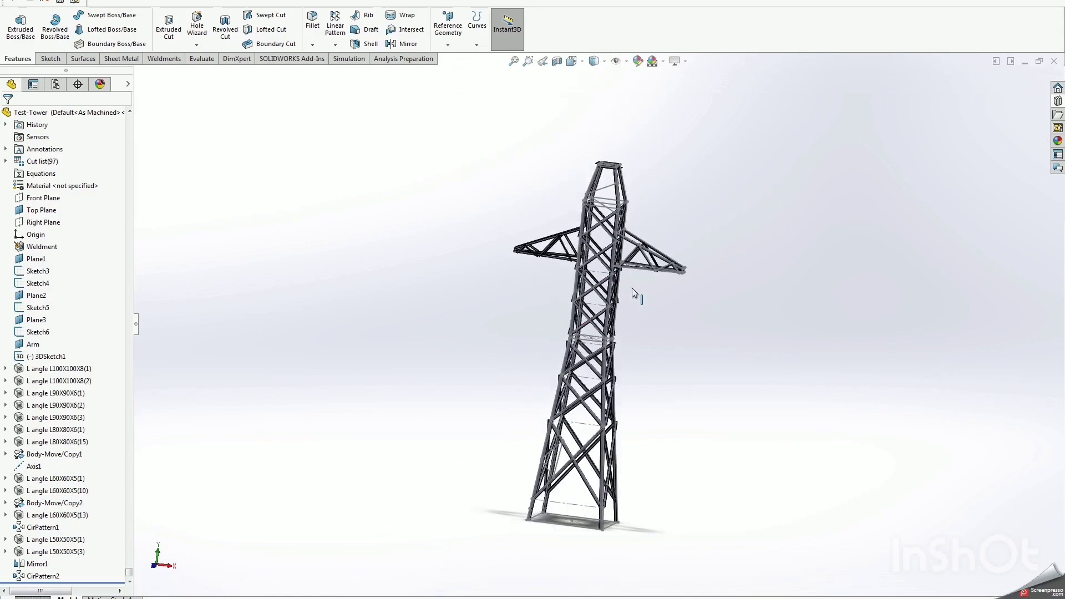
pyautogui.scroll(2, 568, 489)
pyautogui.scroll(1, 567, 465)
pyautogui.scroll(2, 518, 524)
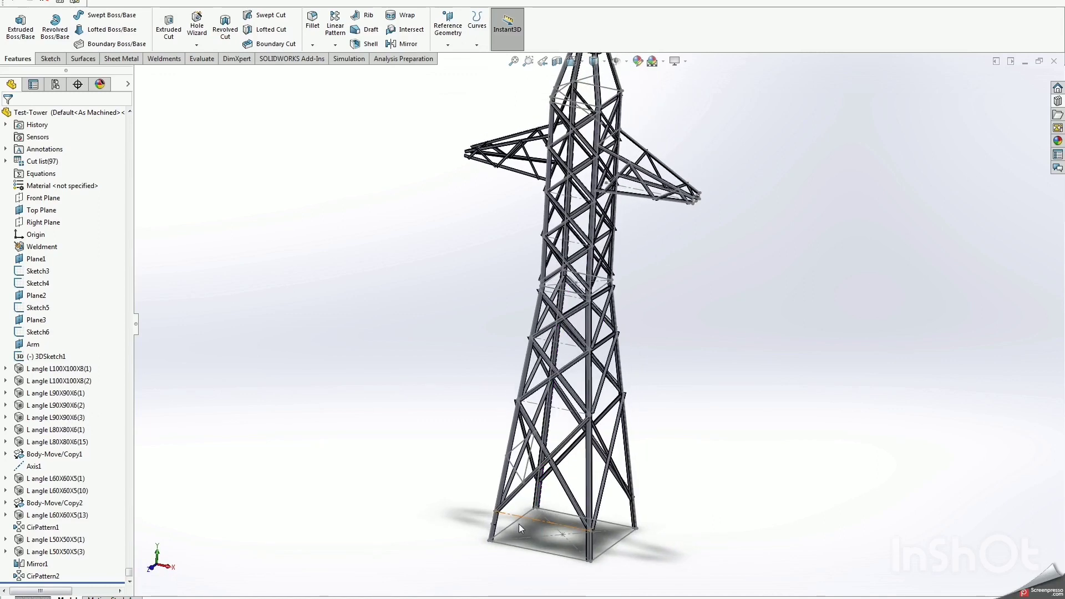
pyautogui.scroll(2, 518, 524)
pyautogui.scroll(3, 545, 443)
pyautogui.scroll(2, 546, 444)
pyautogui.scroll(2, 553, 451)
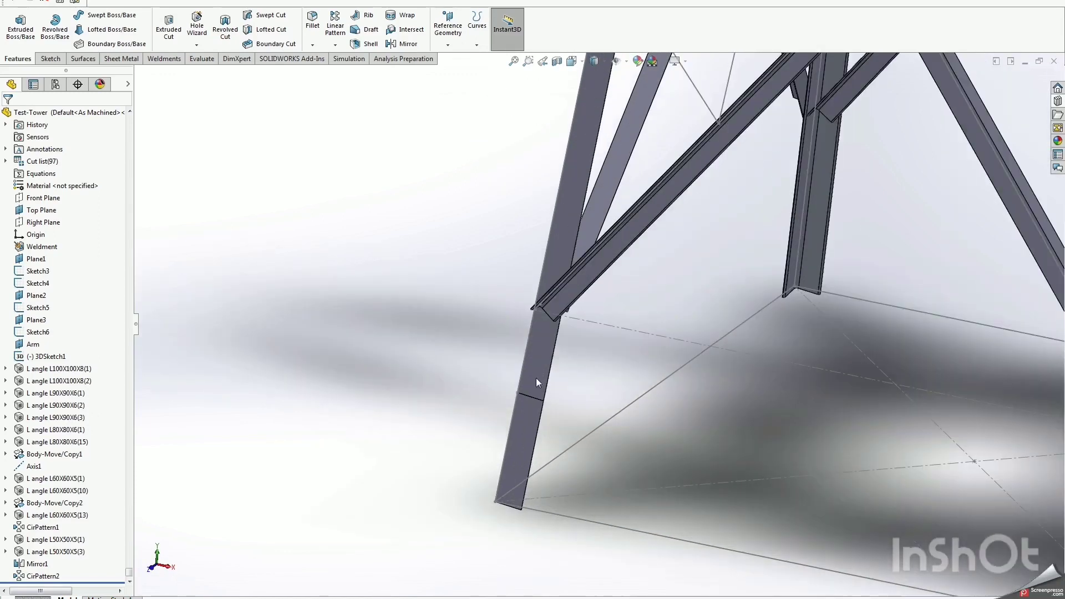
pyautogui.scroll(2, 536, 378)
pyautogui.scroll(2, 536, 408)
pyautogui.moveTo(535, 407)
pyautogui.mouseDown(button='middle')
pyautogui.moveTo(477, 392)
pyautogui.moveTo(488, 388)
pyautogui.mouseUp(button='middle')
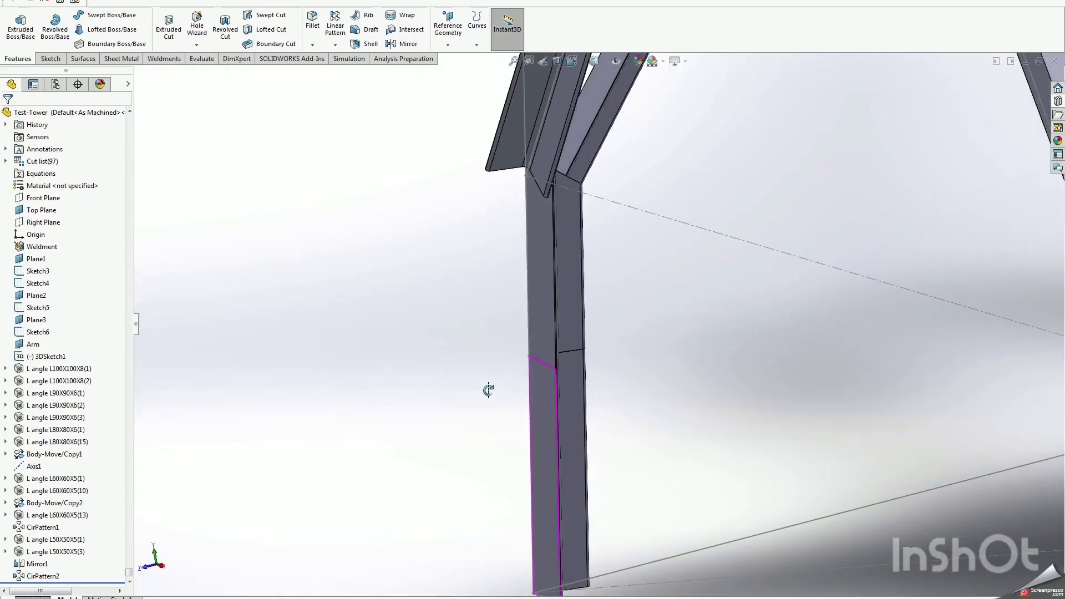
pyautogui.click(1057, 100)
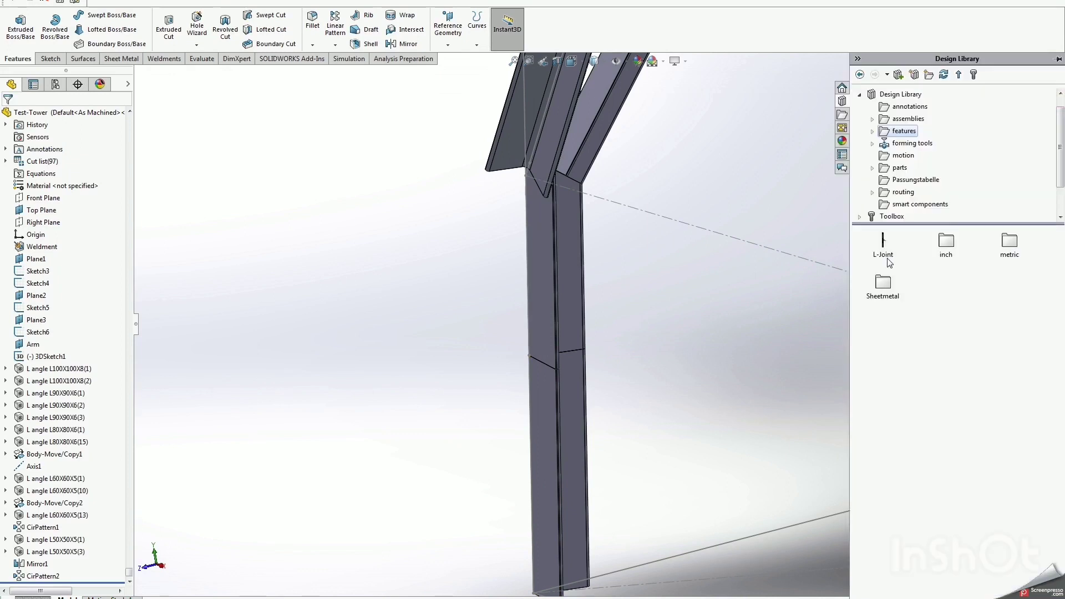
# - Drop the L-Joint library feature onto the split tower leg
pyautogui.moveTo(883, 248); pyautogui.dragTo(639, 331)
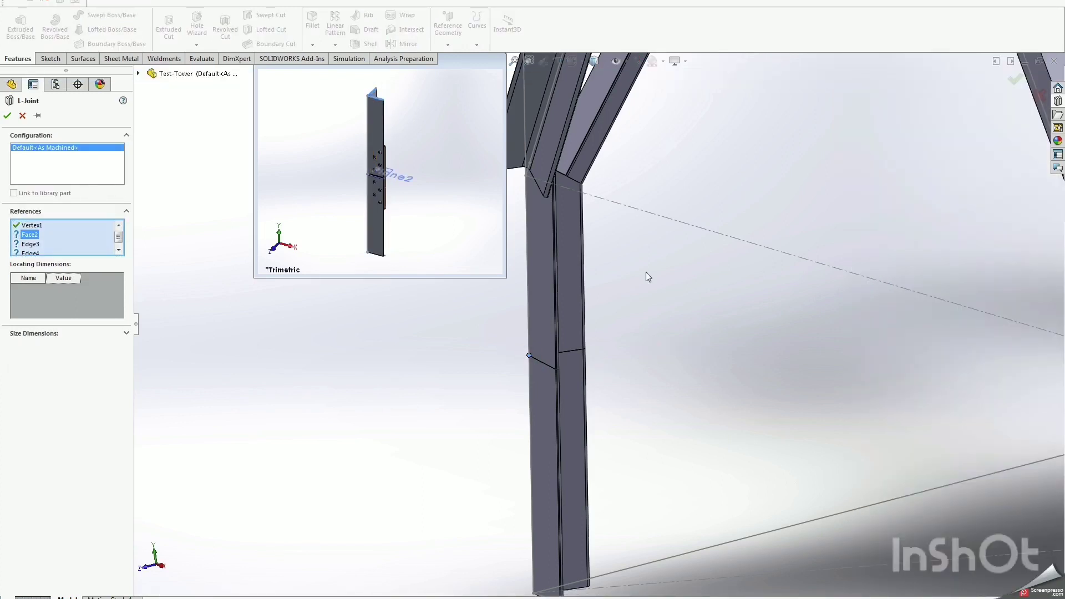
pyautogui.scroll(3, 639, 311)
pyautogui.scroll(3, 644, 328)
pyautogui.scroll(3, 648, 331)
pyautogui.scroll(1, 621, 277)
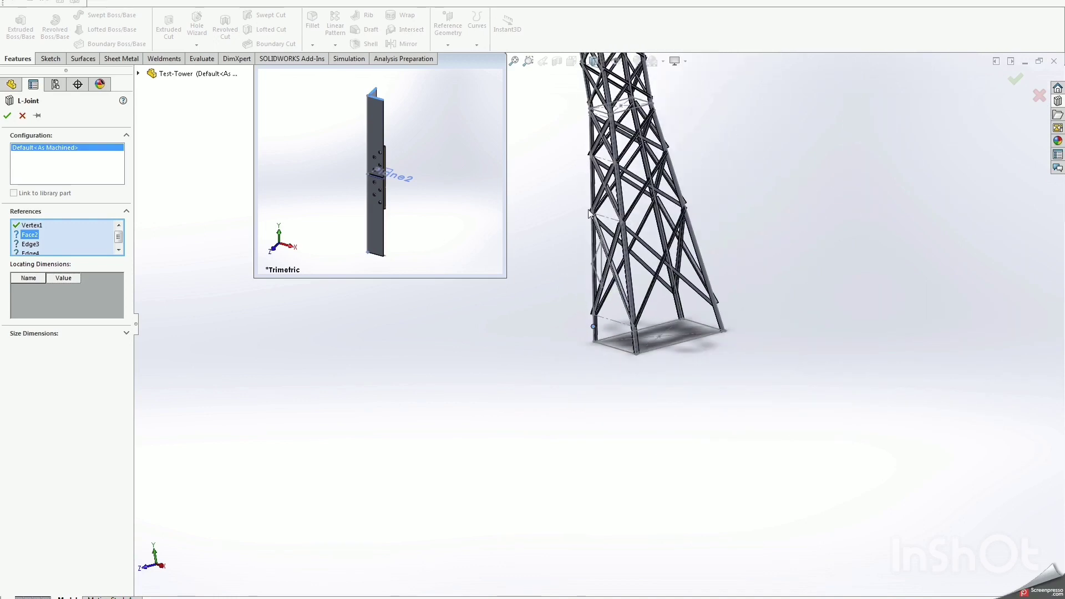
pyautogui.scroll(-2, 590, 217)
pyautogui.scroll(-3, 591, 220)
pyautogui.scroll(-3, 593, 224)
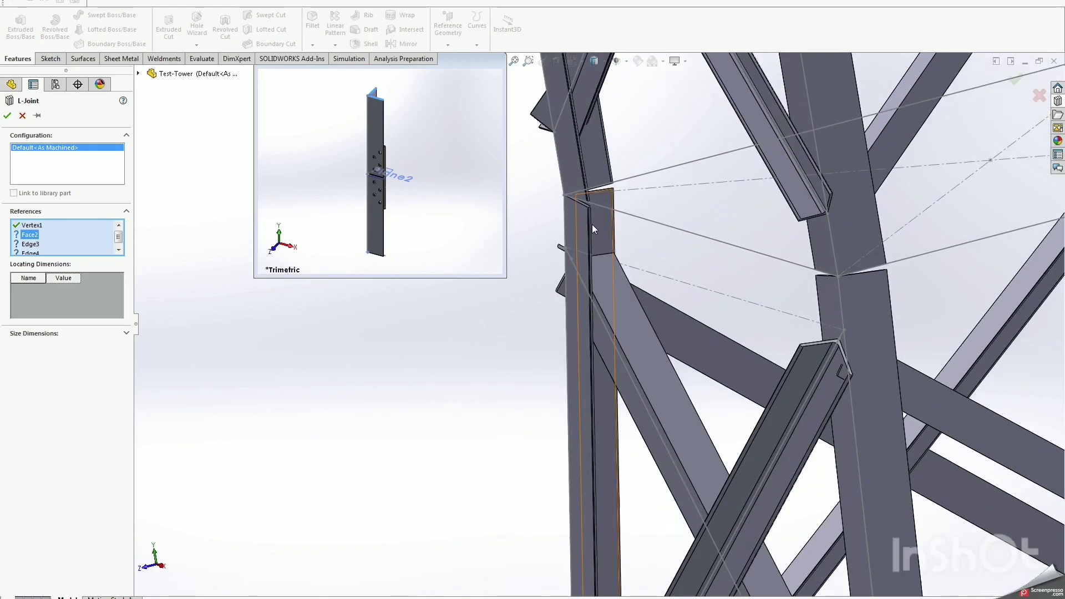
pyautogui.scroll(-3, 592, 227)
pyautogui.scroll(-3, 594, 231)
# - Map the L-Joint's face and two edge references to the leg flange and confirm it
pyautogui.click(578, 308)
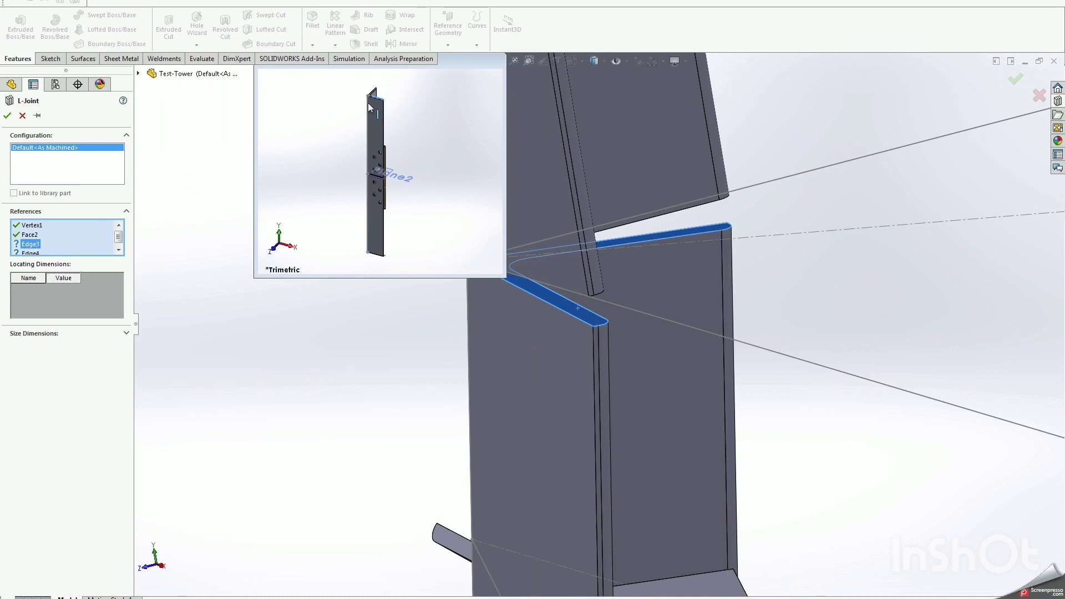
pyautogui.click(575, 295)
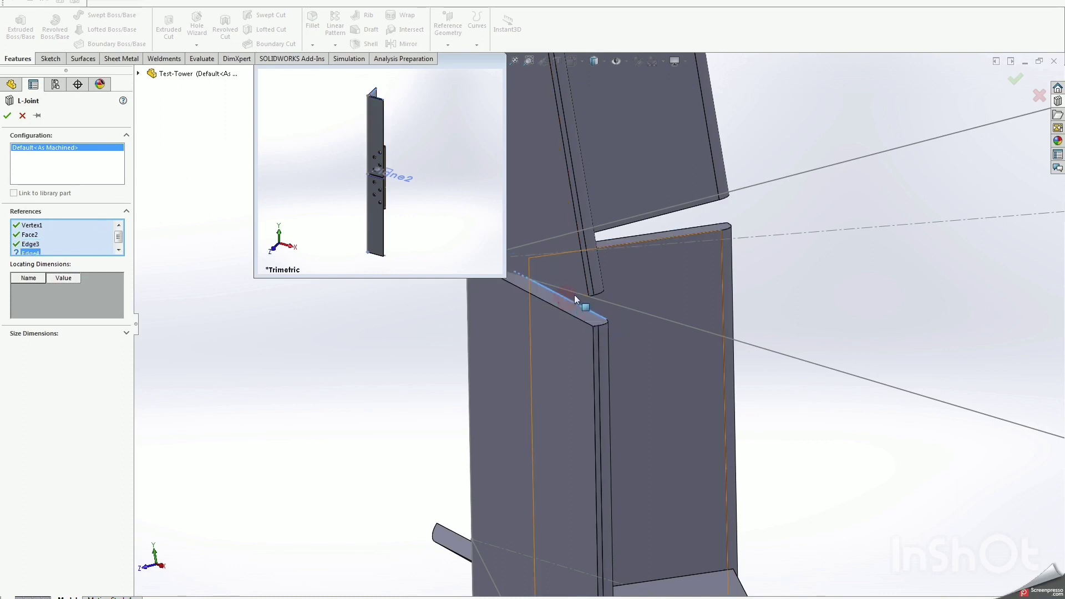
pyautogui.click(648, 242)
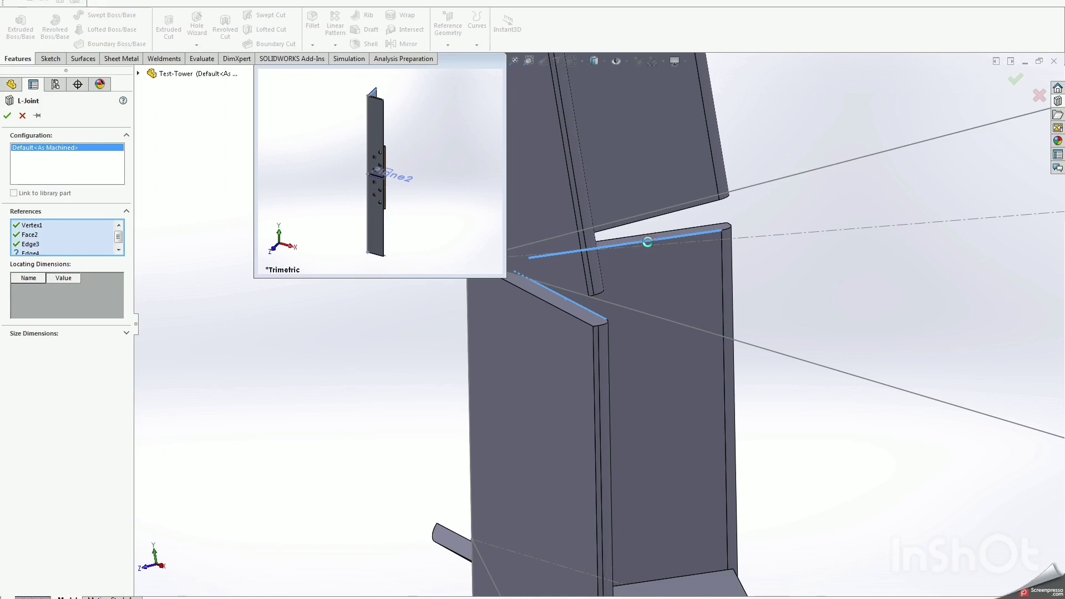
pyautogui.click(1016, 80)
pyautogui.scroll(-5, 463, 334)
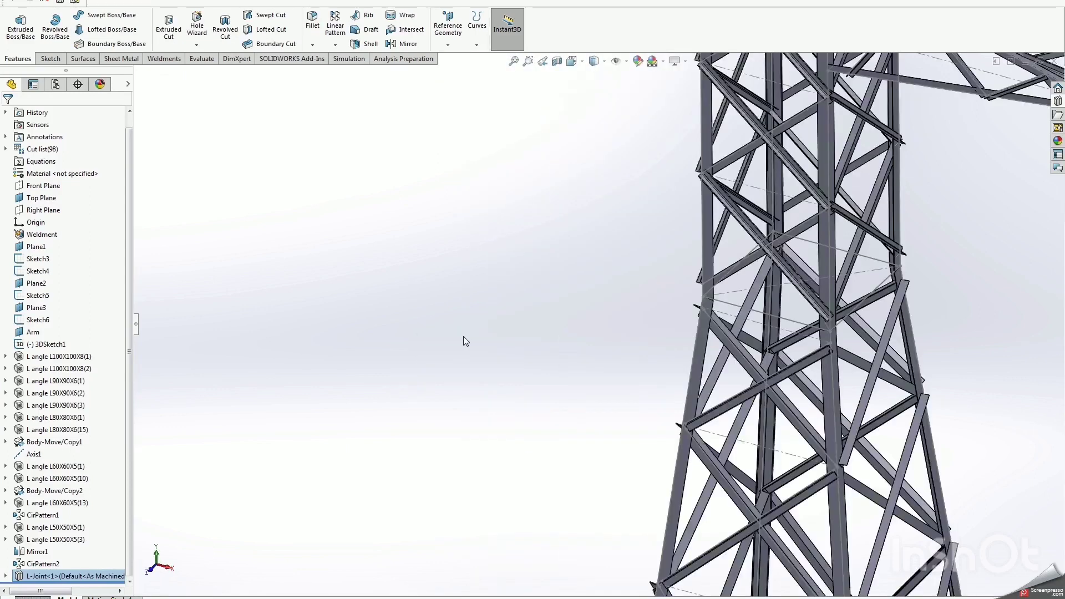
# - Zoom and orbit to inspect the L-Joint splice plates and bolt holes on the leg
pyautogui.scroll(3, 463, 337)
pyautogui.scroll(-2, 545, 490)
pyautogui.scroll(-3, 527, 485)
pyautogui.scroll(-3, 564, 427)
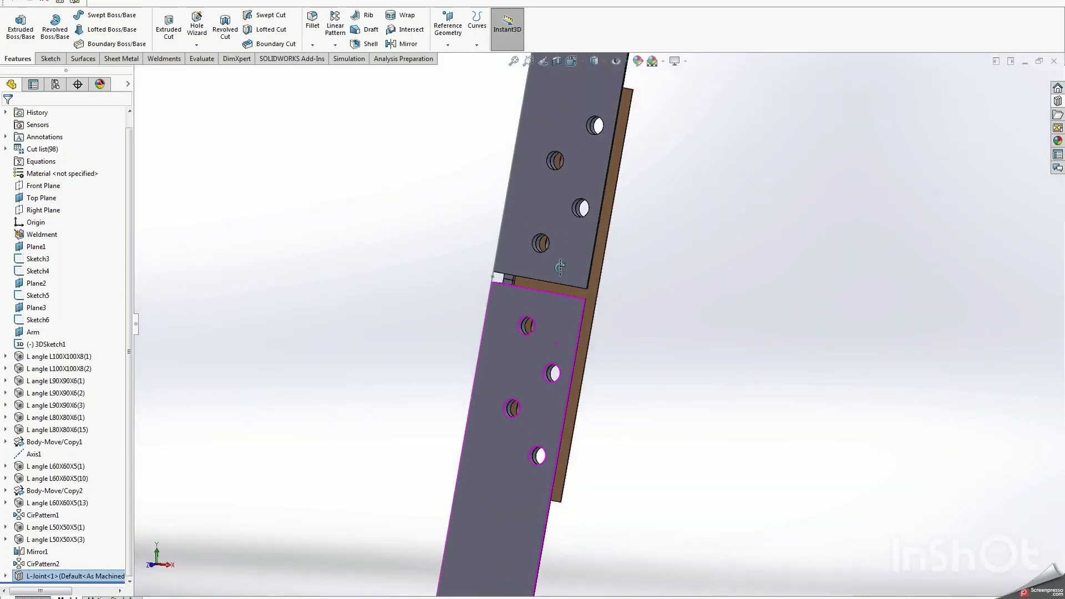
pyautogui.moveTo(552, 369)
pyautogui.mouseDown(button='middle')
pyautogui.moveTo(435, 266)
pyautogui.moveTo(539, 252)
pyautogui.moveTo(415, 291)
pyautogui.mouseUp(button='middle')
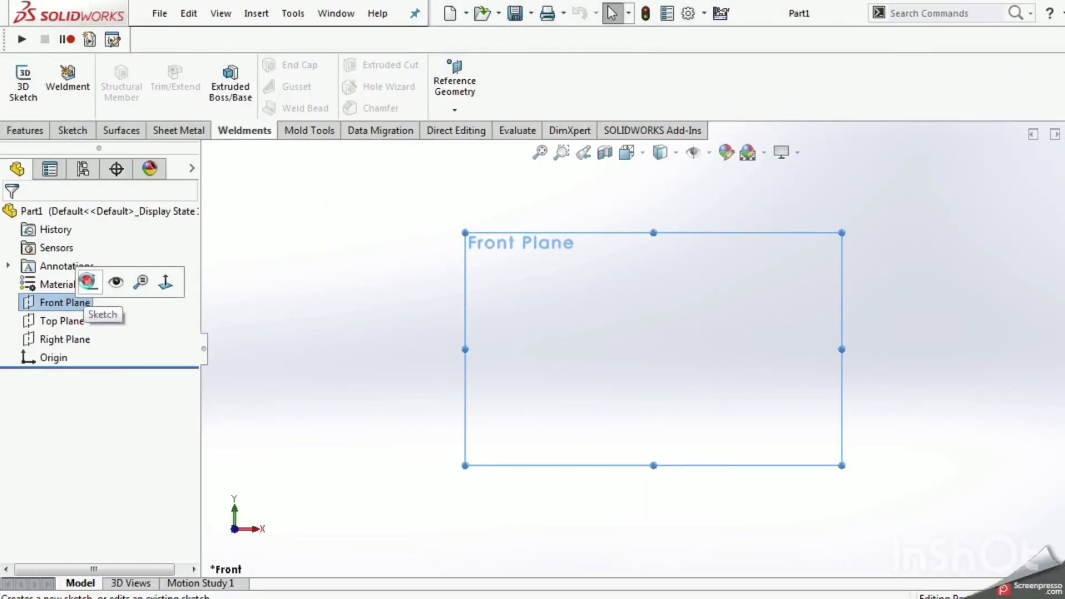
# - On the Front Plane, draw two vertical lines up from the origin, each 500 long
pyautogui.click(87, 281)
pyautogui.click(108, 68)
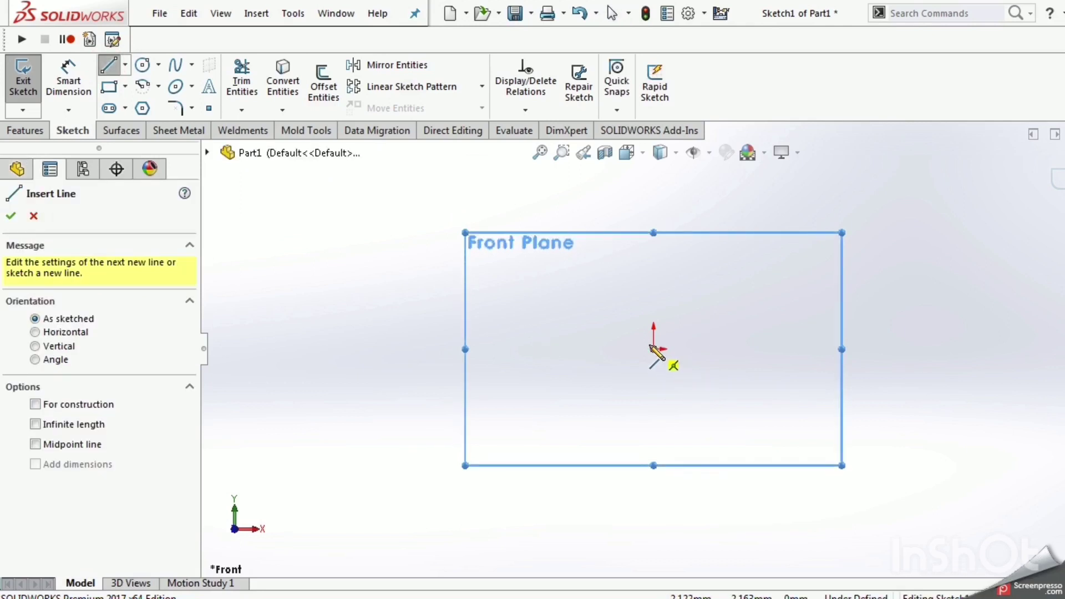
pyautogui.click(654, 349)
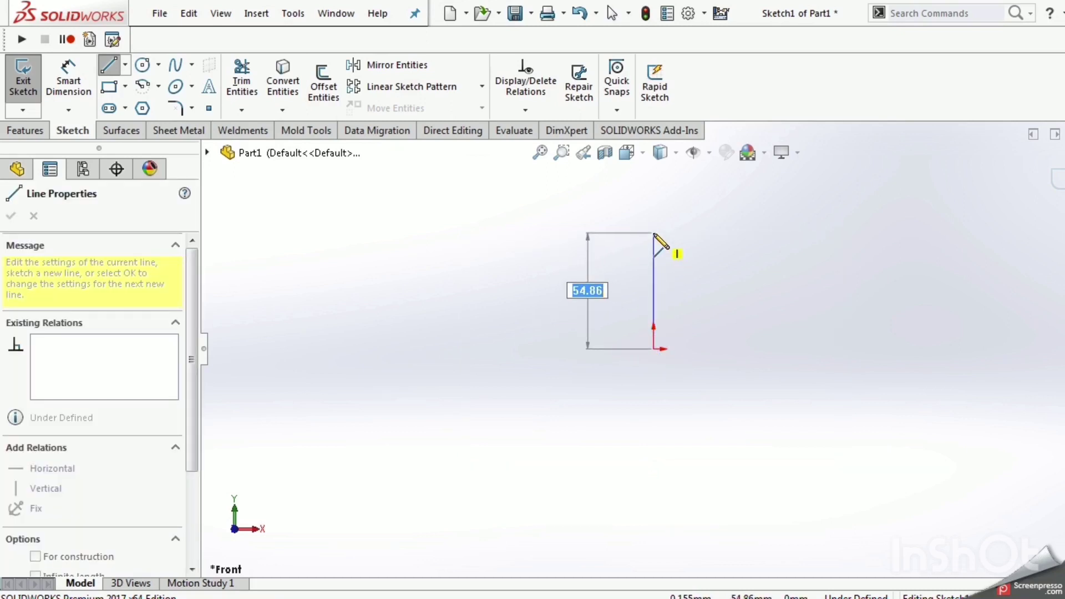
pyautogui.write('500')
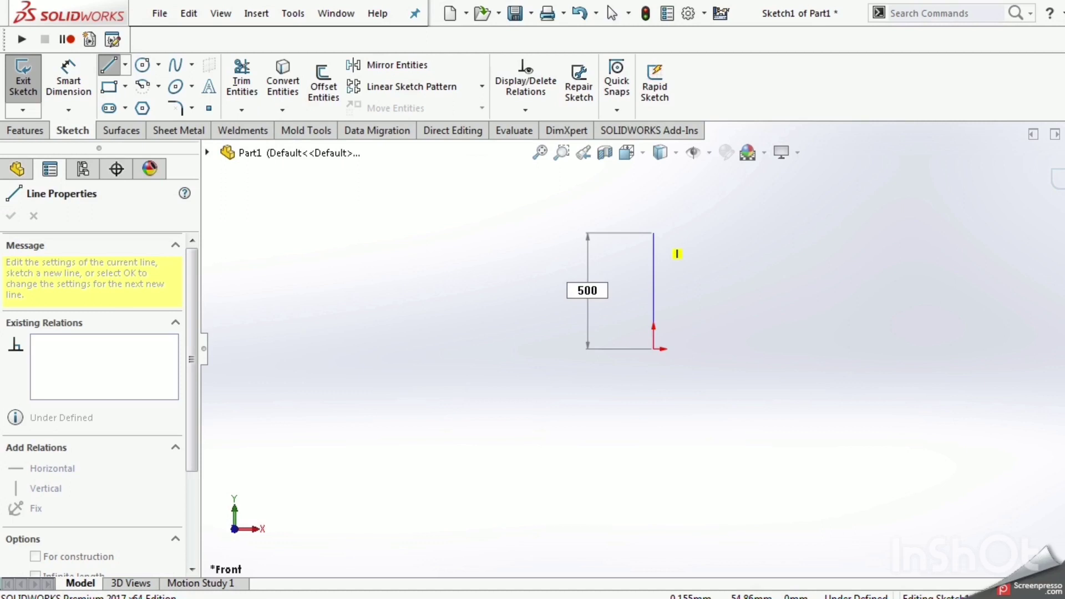
pyautogui.press('Return')
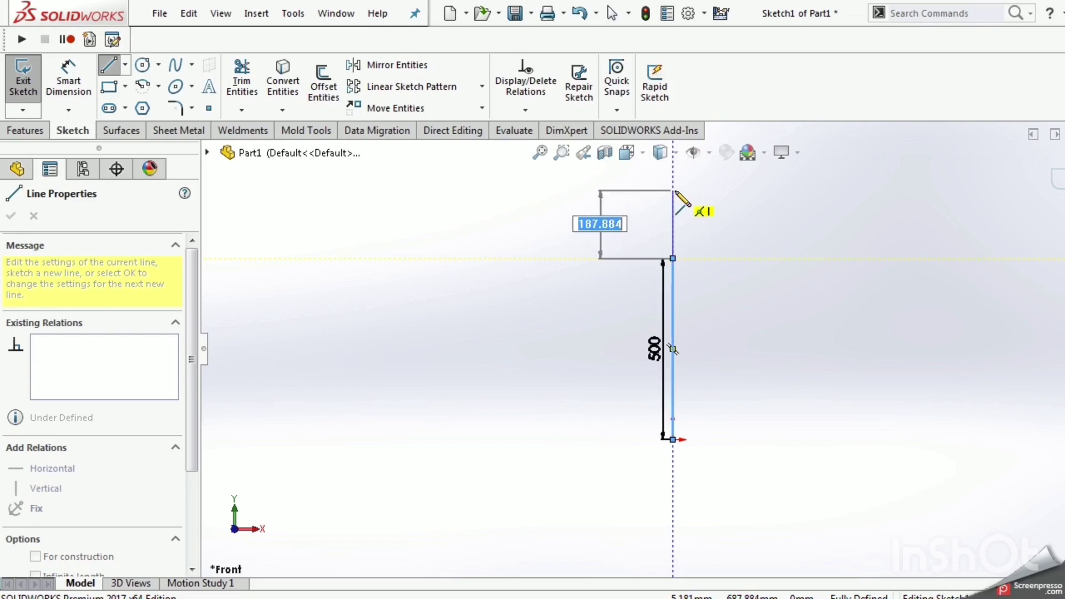
pyautogui.write('500')
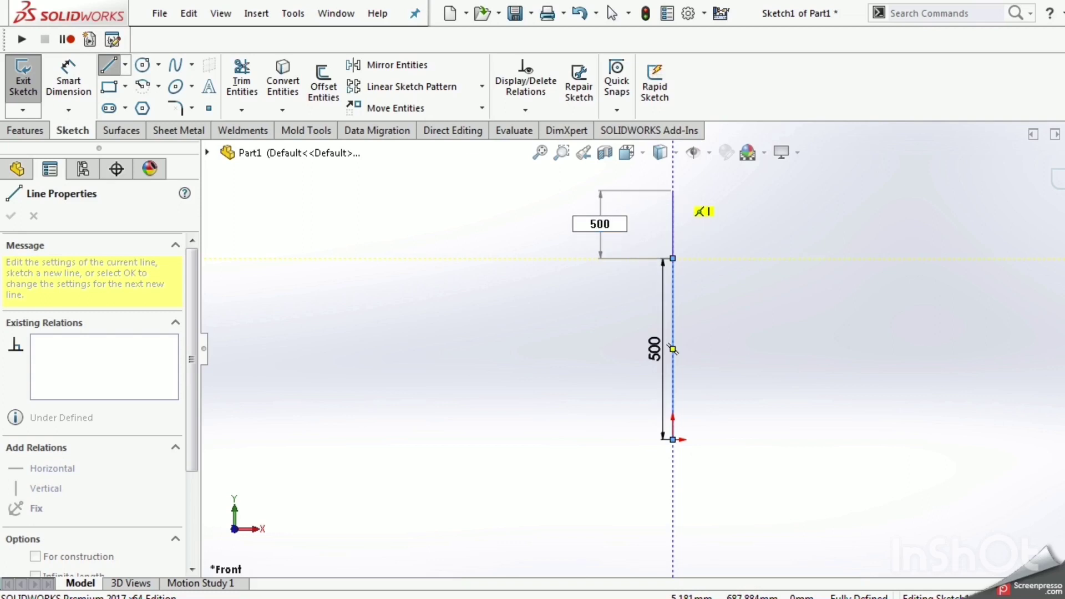
pyautogui.press('Return')
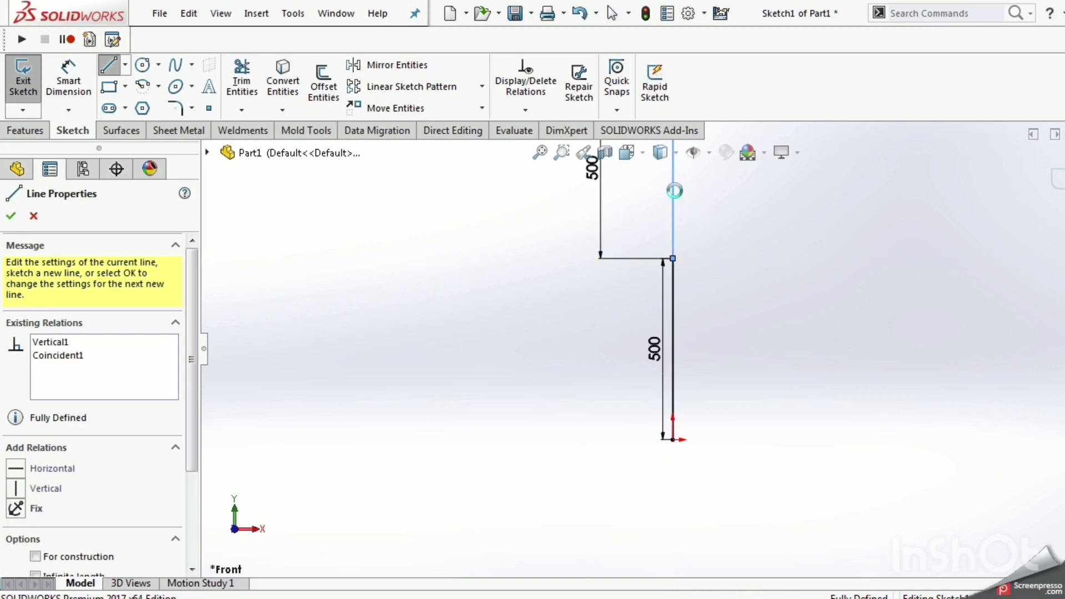
pyautogui.press('Escape')
pyautogui.scroll(-2, 667, 349)
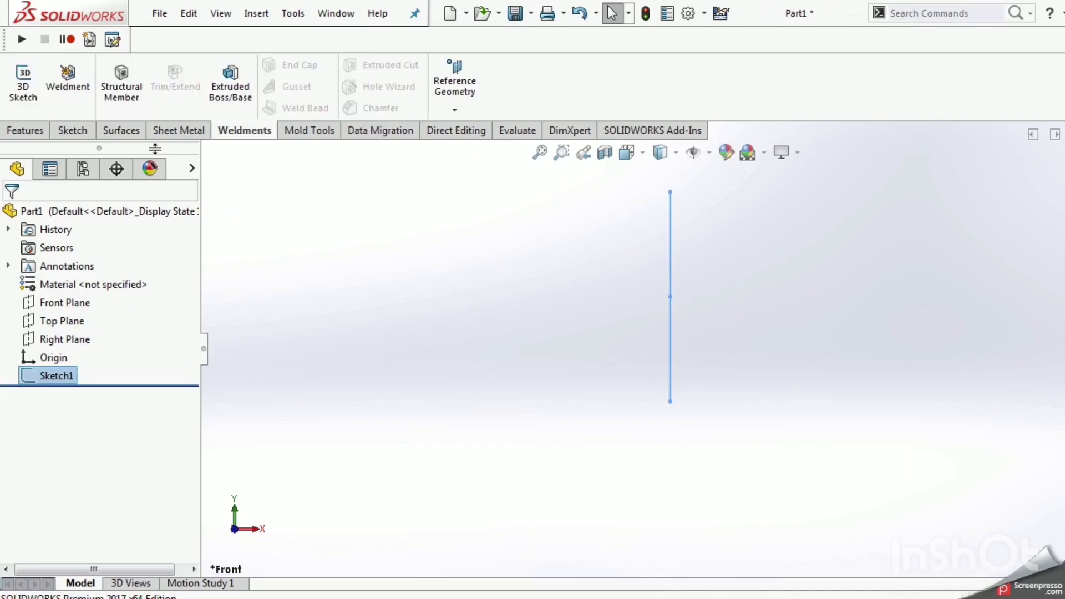
# - Start a structural member with iso L Angle (equal) 100x100x8 along the lower sketch line
pyautogui.click(121, 88)
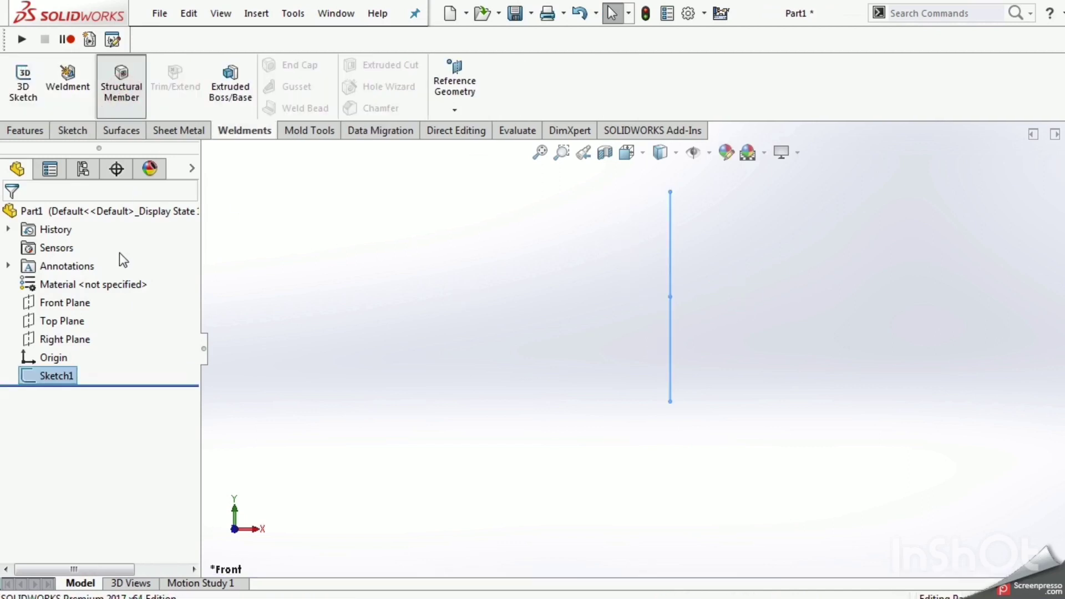
pyautogui.click(125, 334)
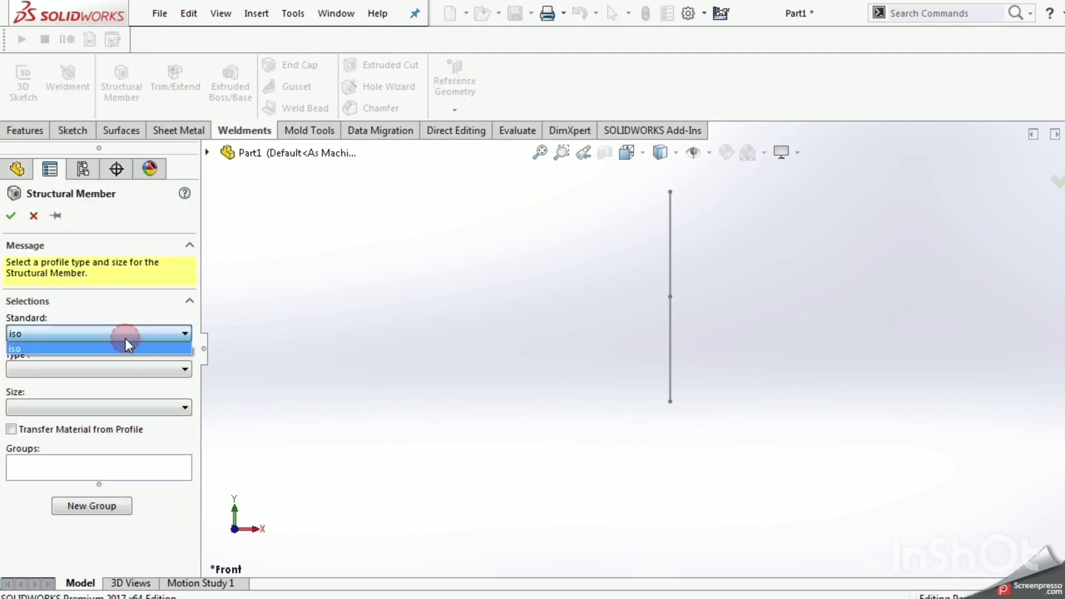
pyautogui.click(118, 369)
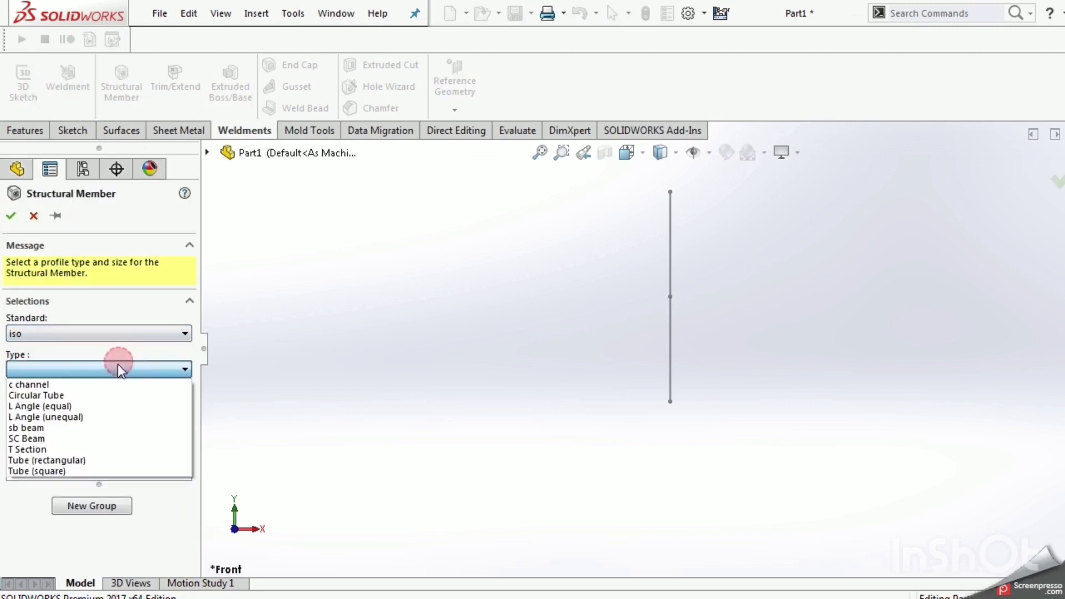
pyautogui.click(82, 411)
pyautogui.click(82, 410)
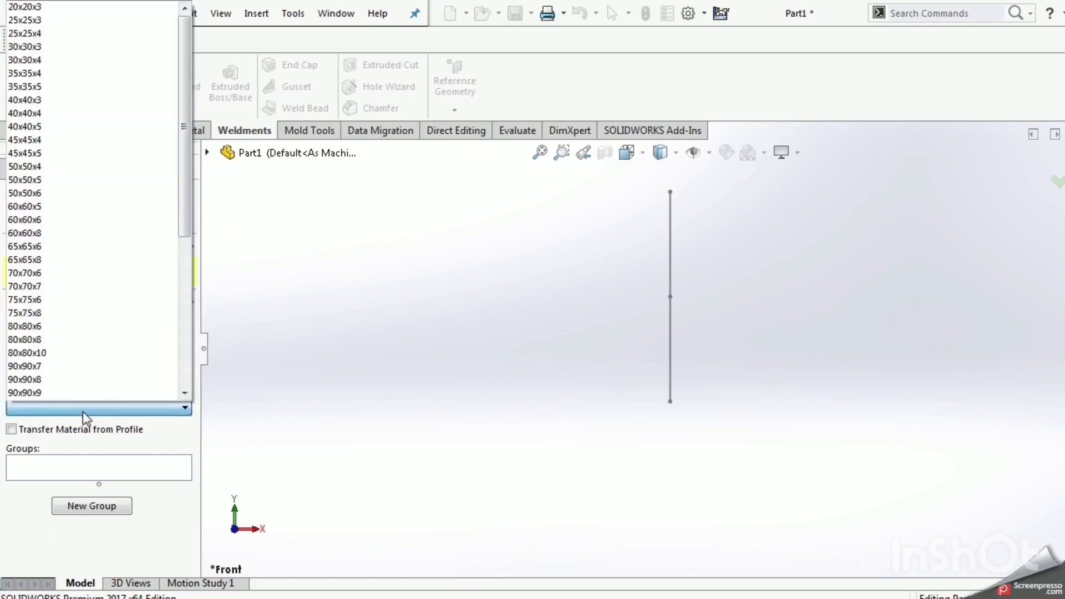
pyautogui.scroll(-3, 89, 292)
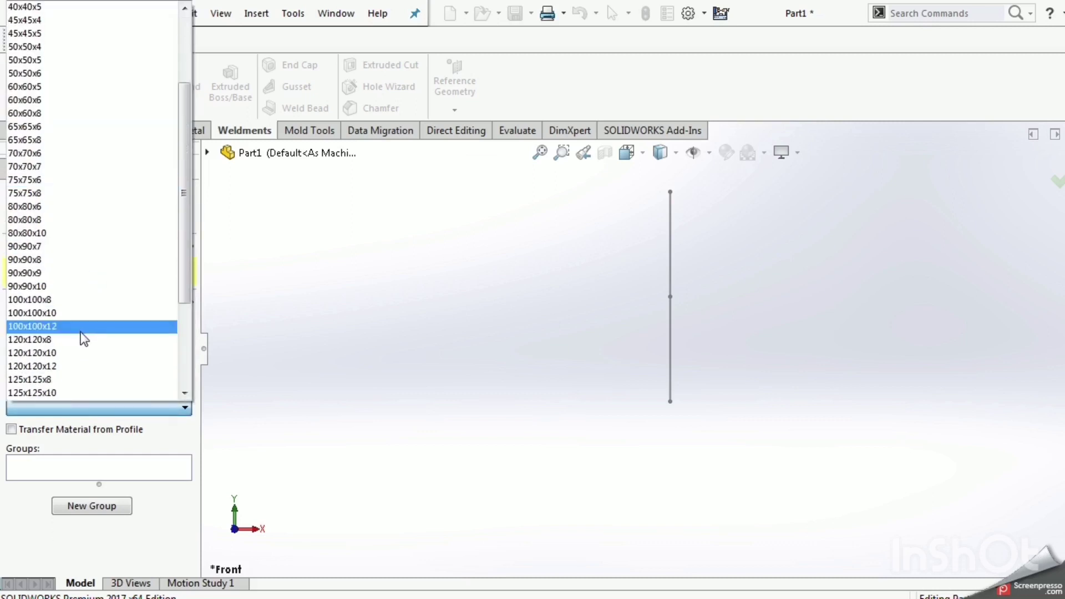
pyautogui.click(82, 306)
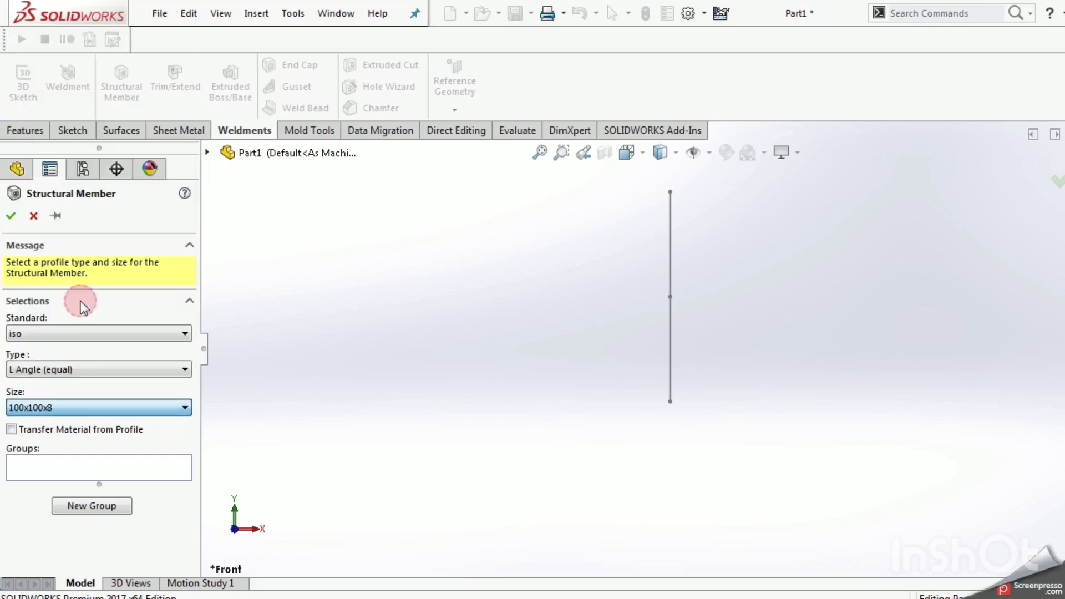
pyautogui.click(672, 383)
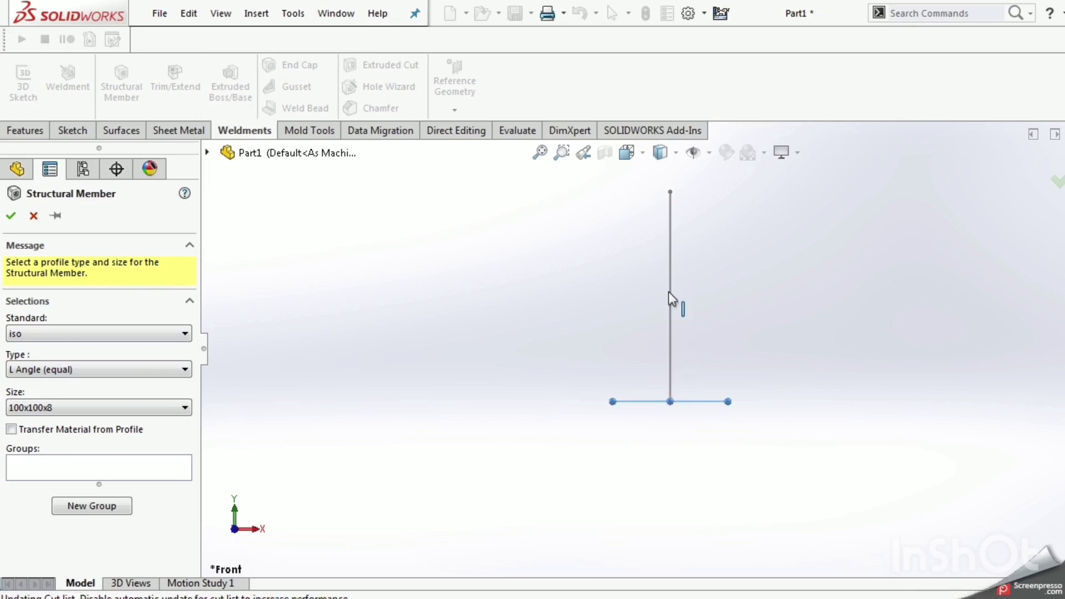
# - Set the member rotation to 180 degrees, add the upper line, and confirm
pyautogui.scroll(-3, 688, 395)
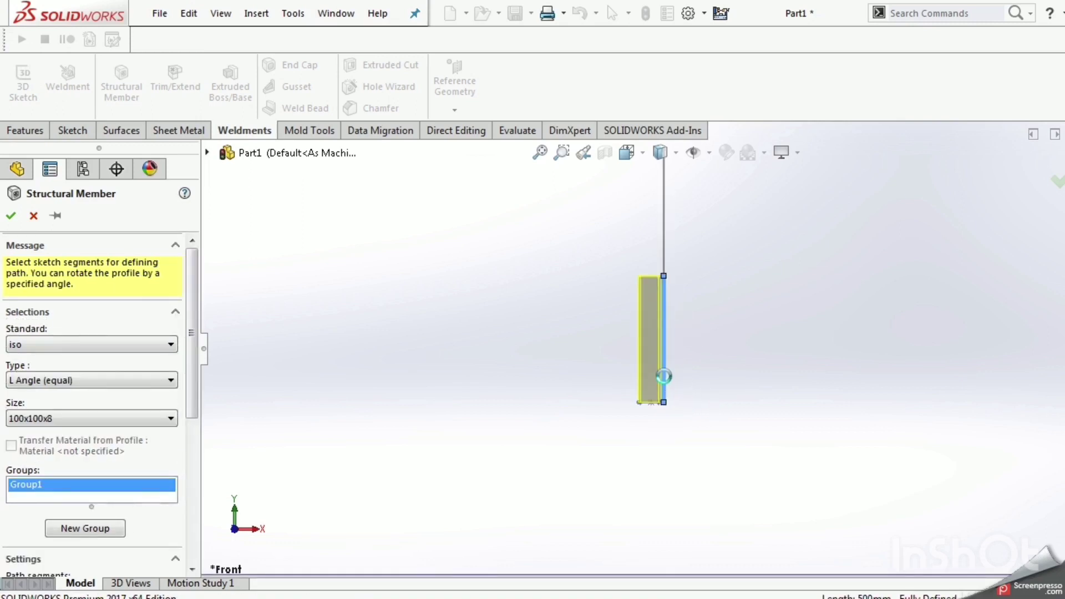
pyautogui.moveTo(657, 495); pyautogui.dragTo(537, 373, button='middle')
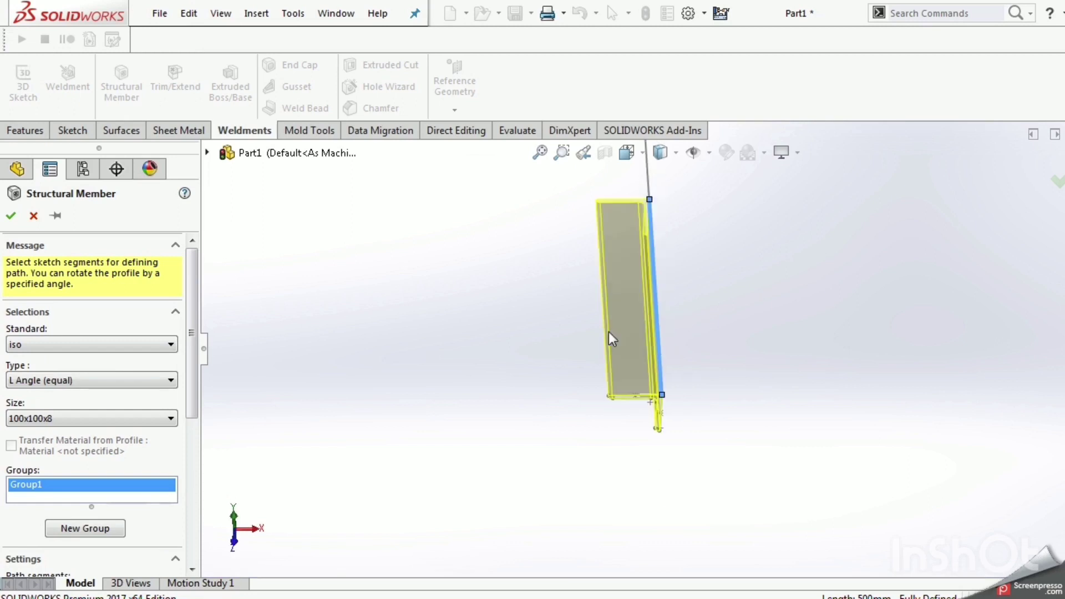
pyautogui.moveTo(192, 360); pyautogui.dragTo(192, 503)
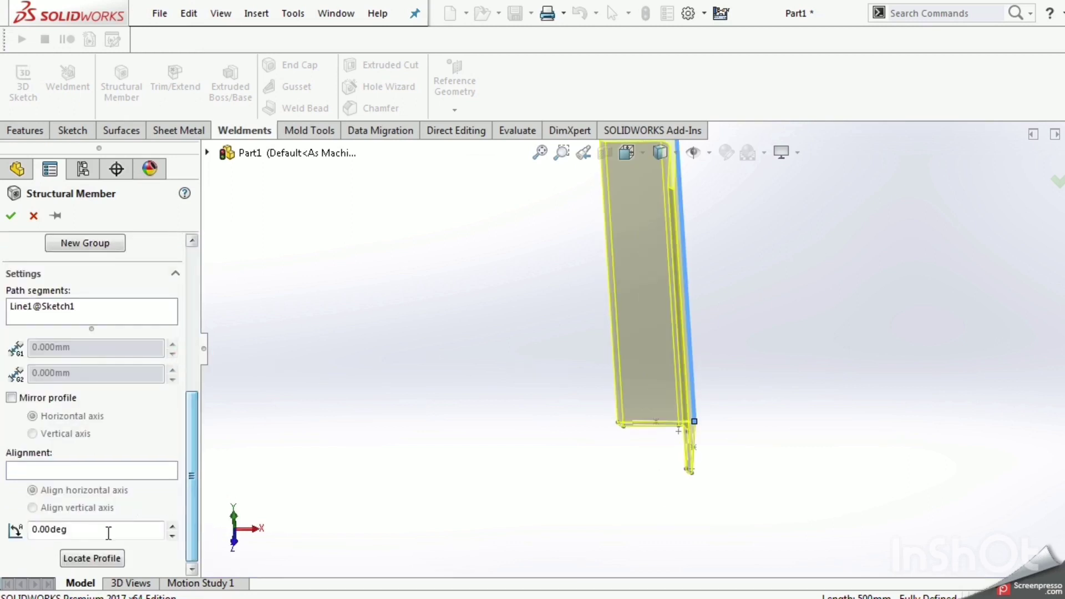
pyautogui.moveTo(68, 530); pyautogui.dragTo(21, 534)
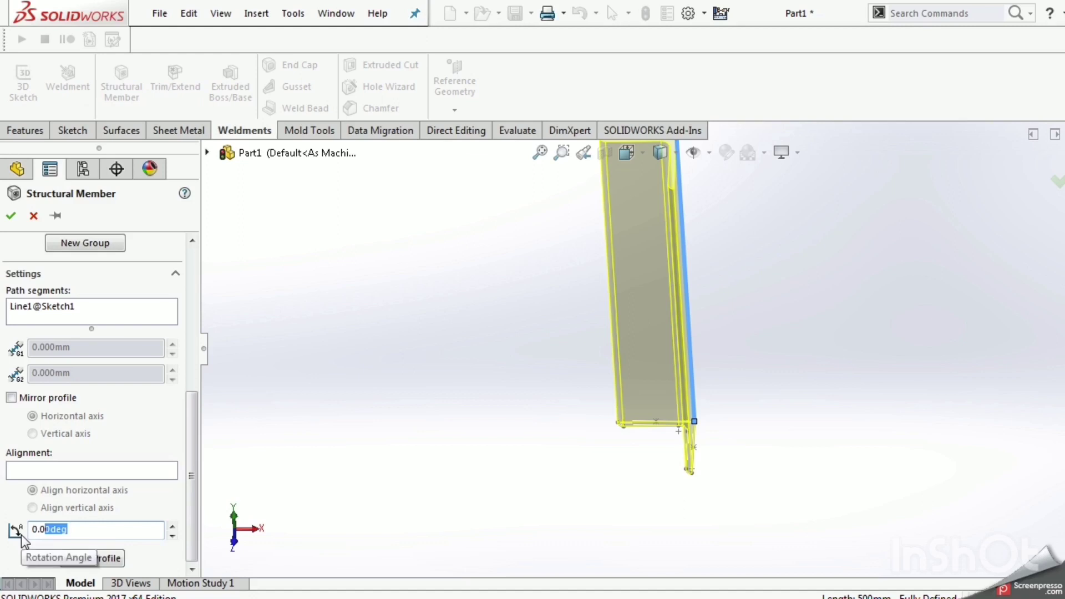
pyautogui.write('0')
pyautogui.press('BackSpace')
pyautogui.write('1')
pyautogui.write('80')
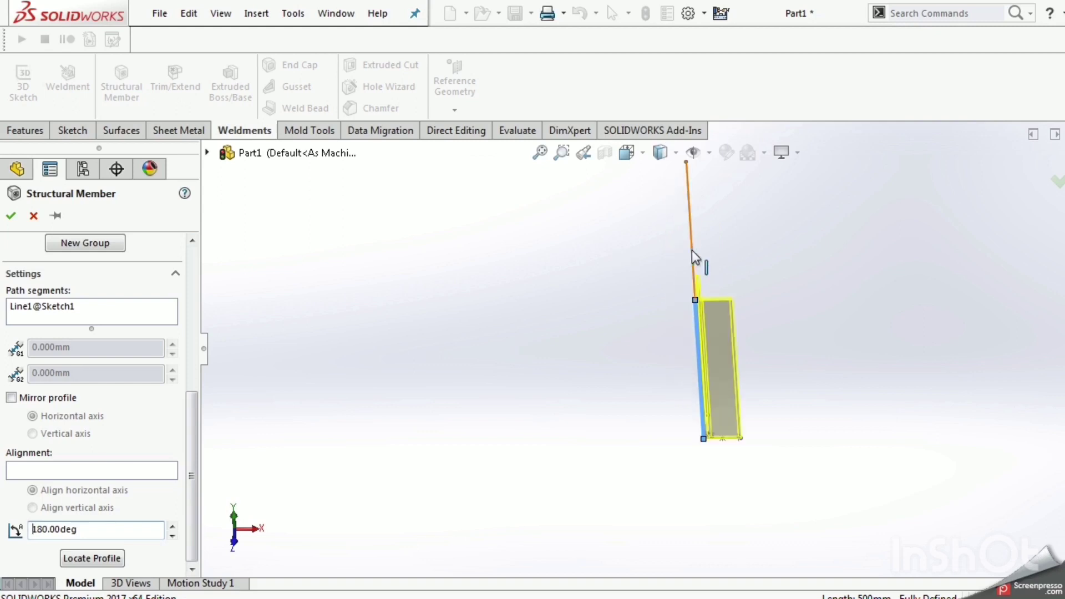
pyautogui.click(692, 251)
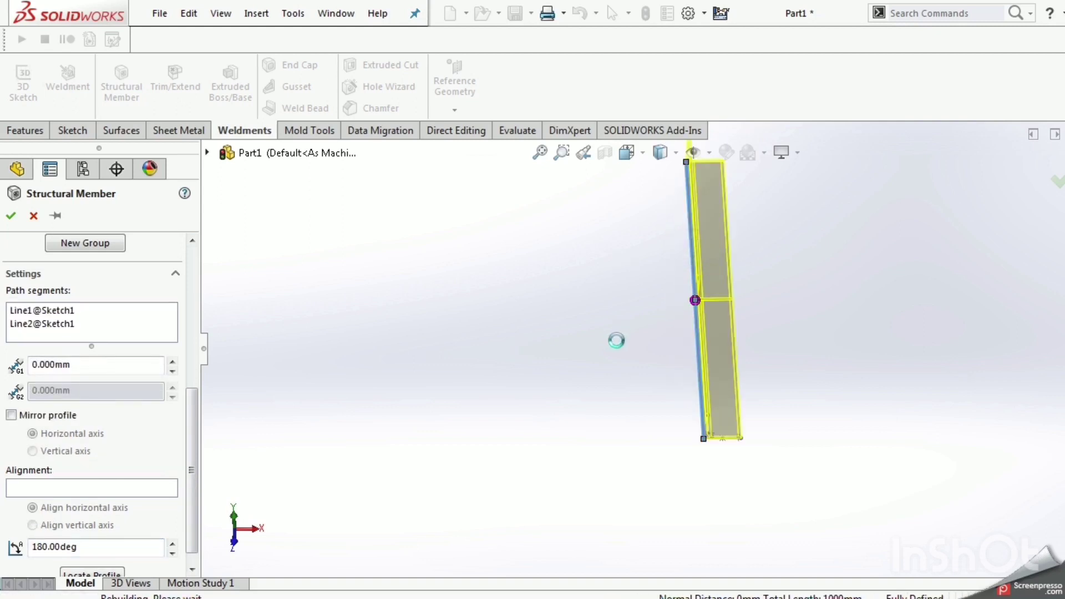
pyautogui.moveTo(602, 385); pyautogui.dragTo(629, 314, button='right')
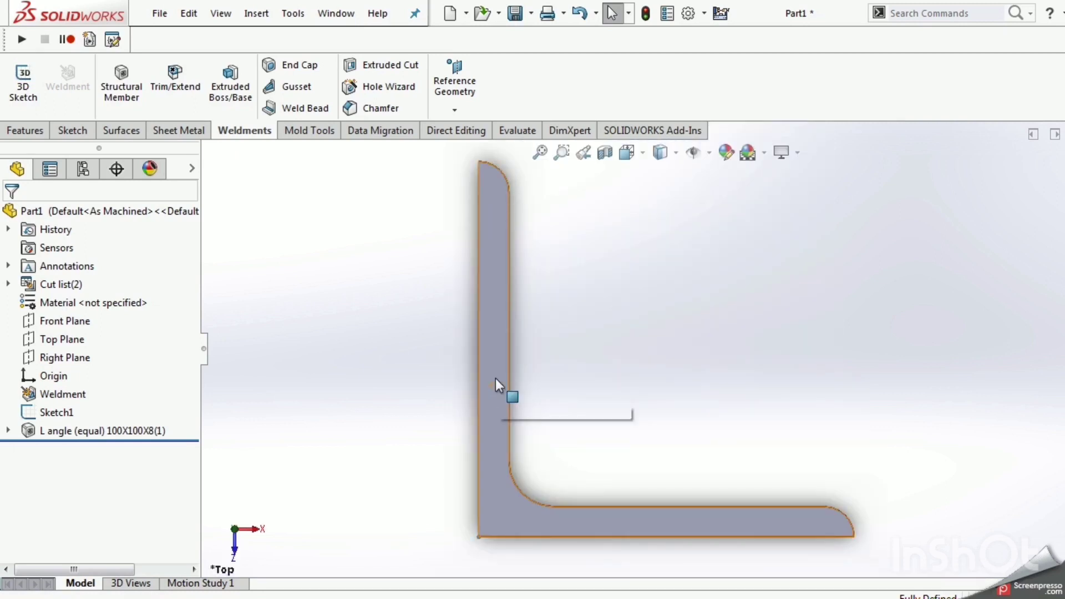
# - In trimetric view, select the L-angle's top face and show the Reference Geometry options
pyautogui.moveTo(414, 409); pyautogui.dragTo(466, 364, button='right')
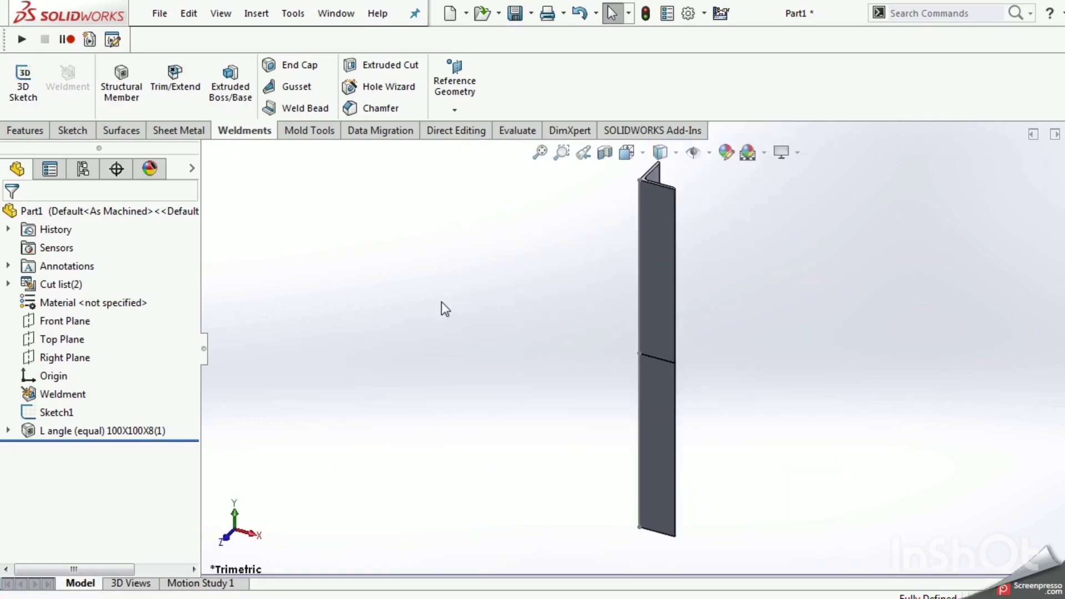
pyautogui.scroll(-3, 660, 198)
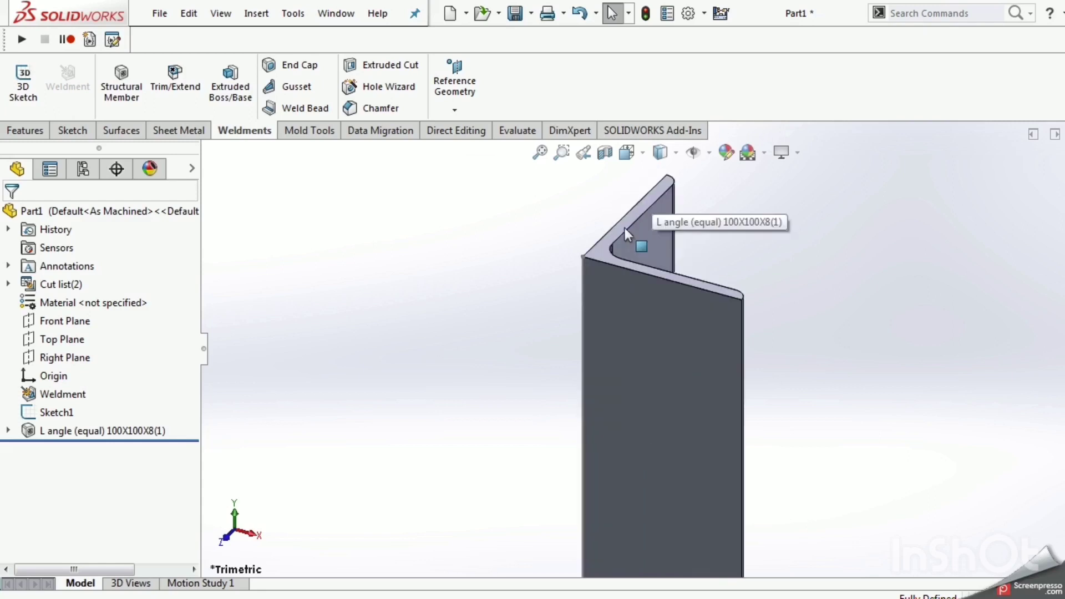
pyautogui.click(602, 248)
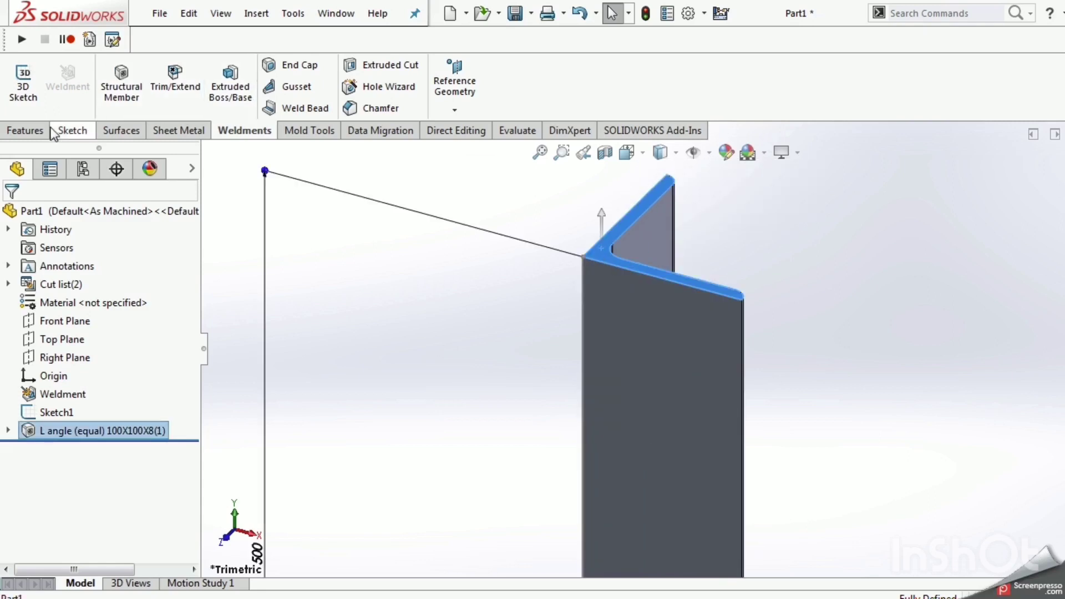
pyautogui.click(22, 131)
pyautogui.click(671, 110)
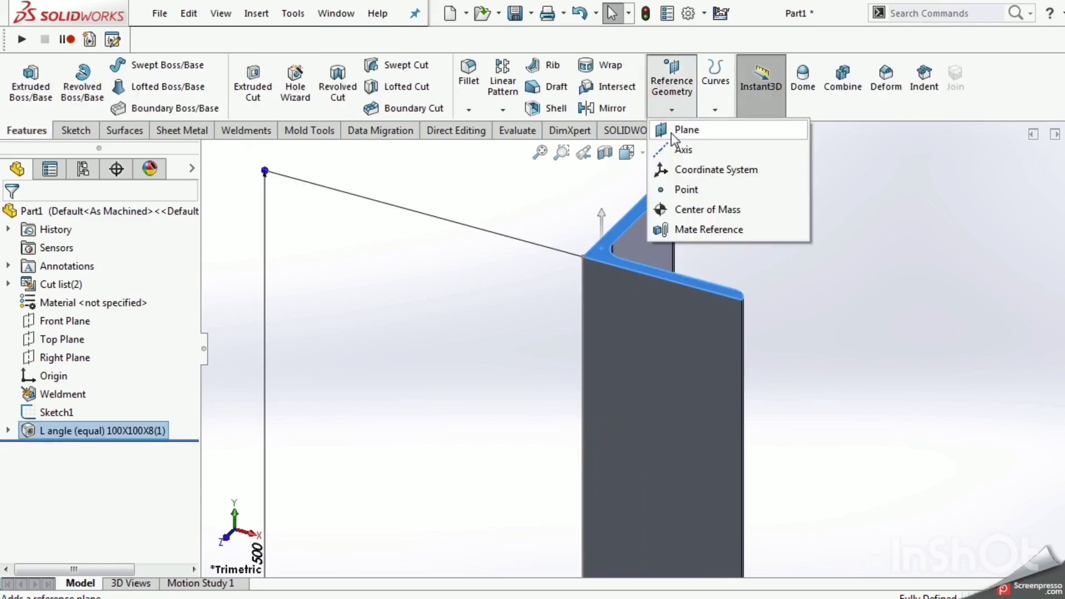
# - Create Plane2 parallel to the top face through the vertex partway down the member
pyautogui.click(673, 131)
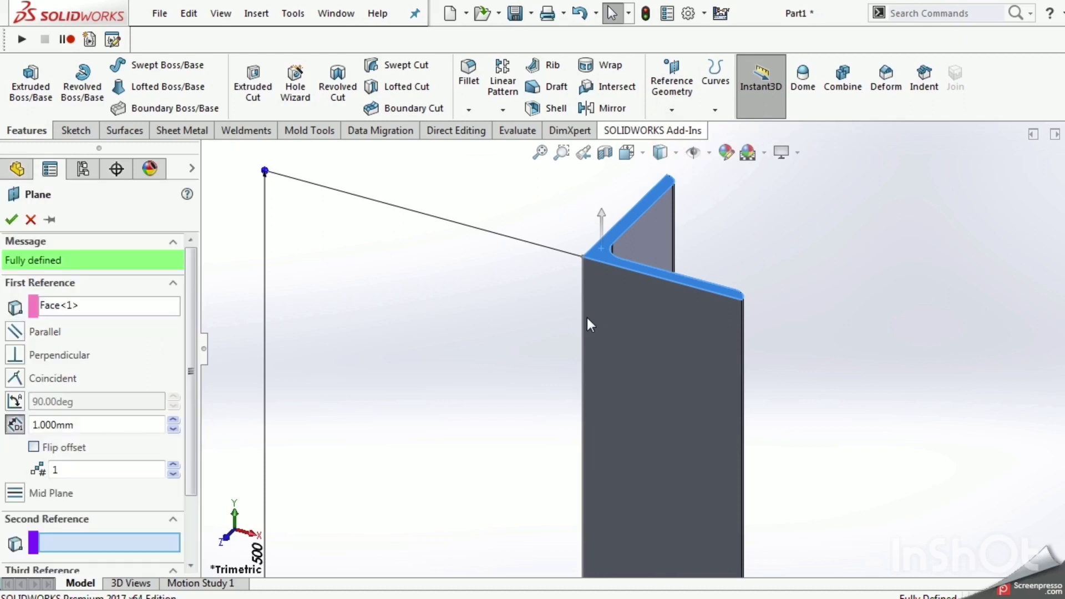
pyautogui.scroll(3, 587, 317)
pyautogui.scroll(3, 599, 444)
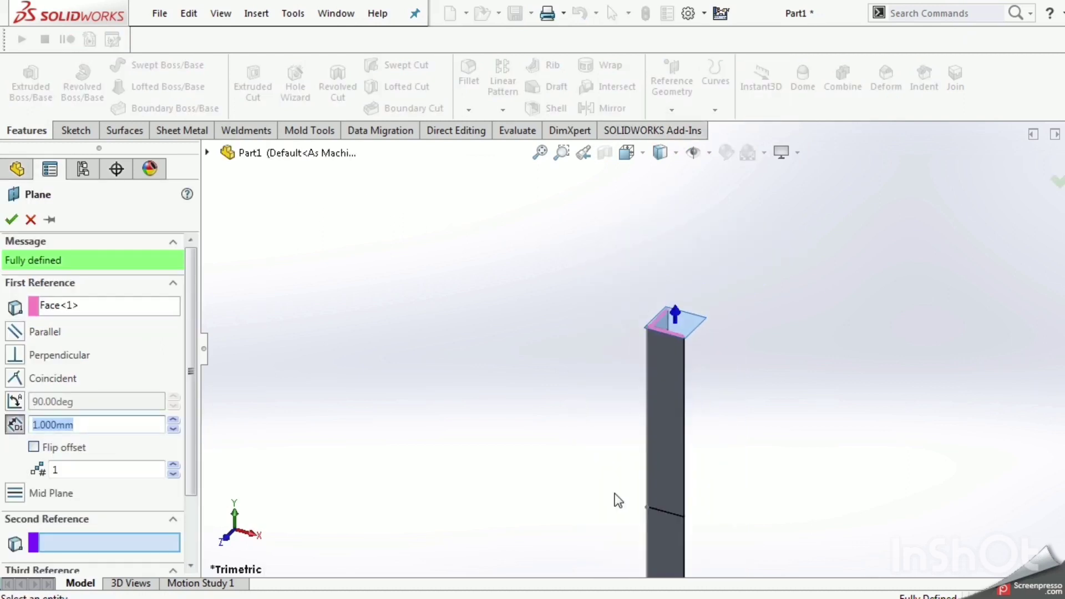
pyautogui.click(647, 508)
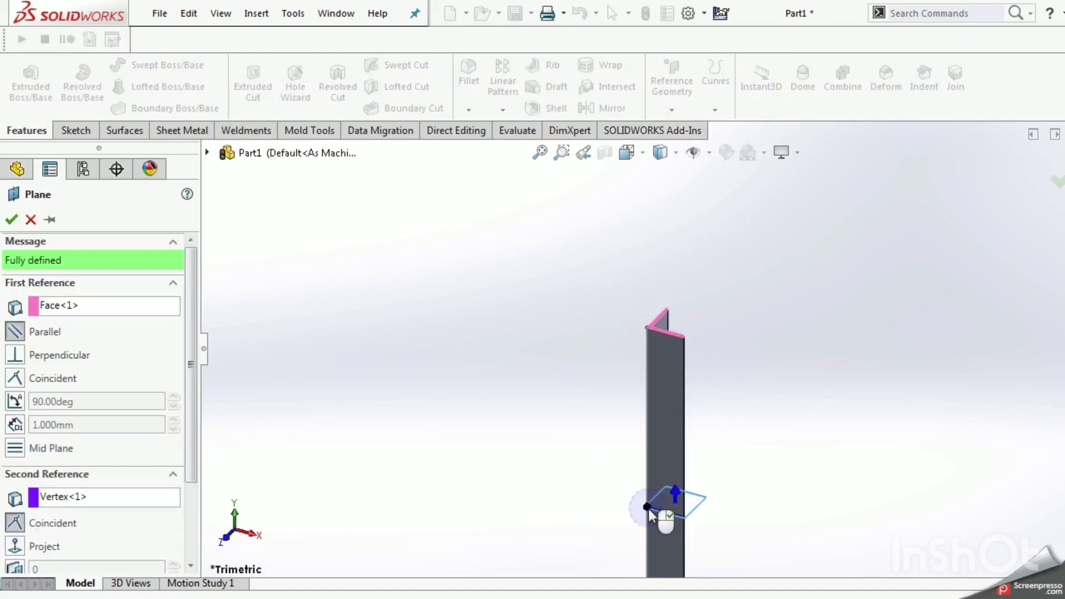
pyautogui.rightClick(660, 510)
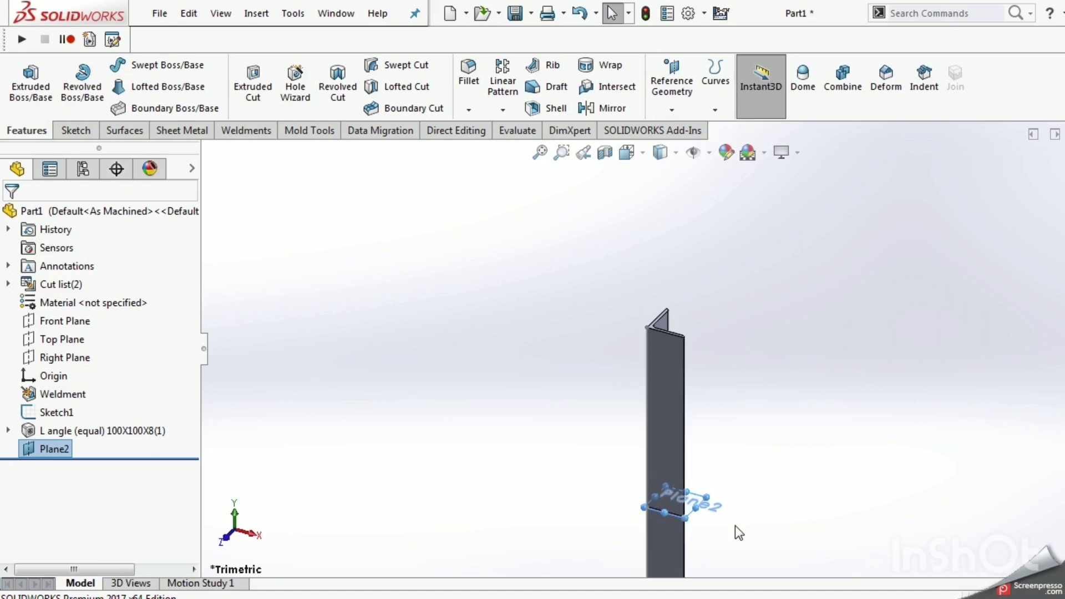
pyautogui.scroll(-2, 735, 525)
pyautogui.scroll(-3, 732, 532)
pyautogui.scroll(-3, 638, 457)
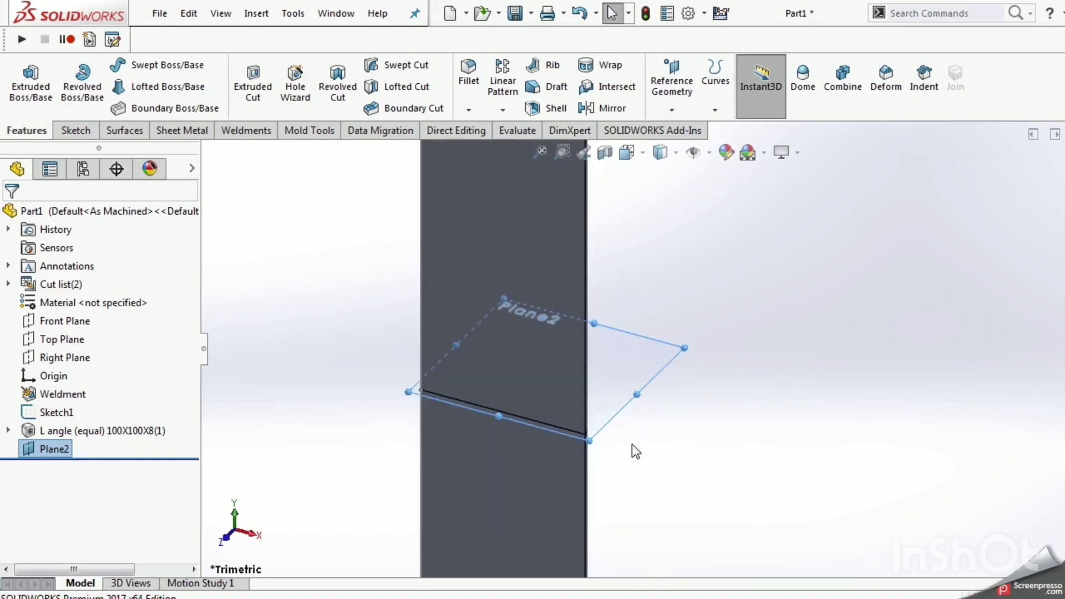
pyautogui.scroll(-2, 560, 420)
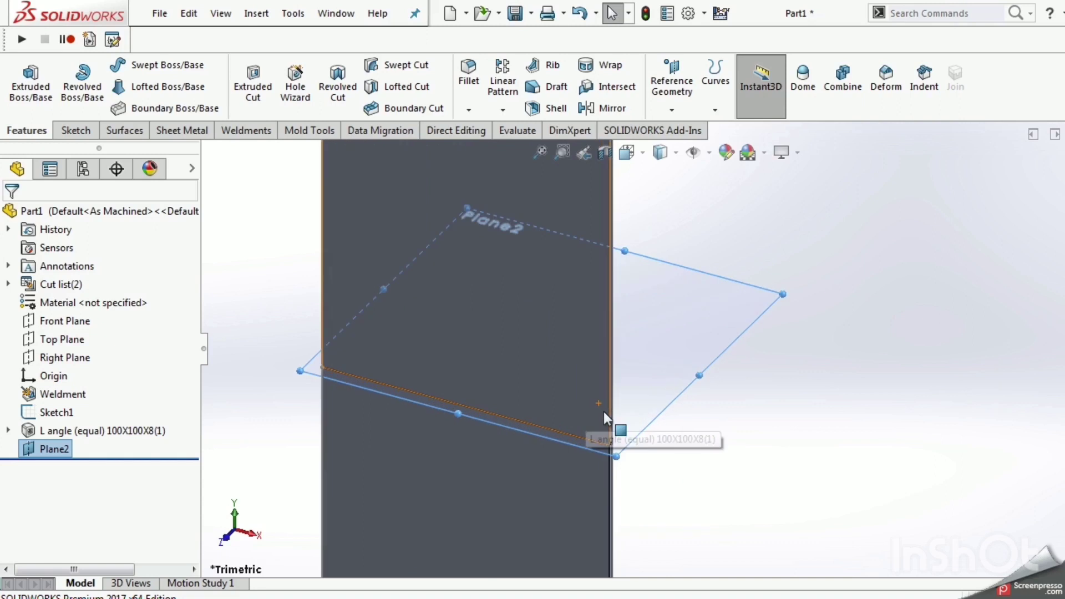
# - Sketch normal to Plane2, convert the L-angle outline into Sketch12, and exit the sketch
pyautogui.click(657, 426)
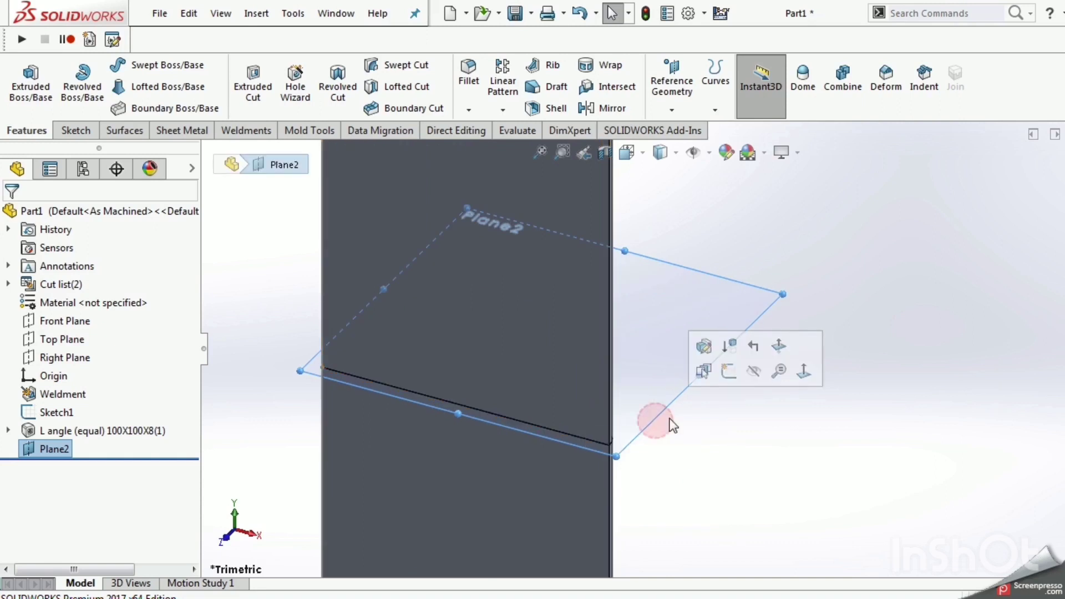
pyautogui.click(805, 371)
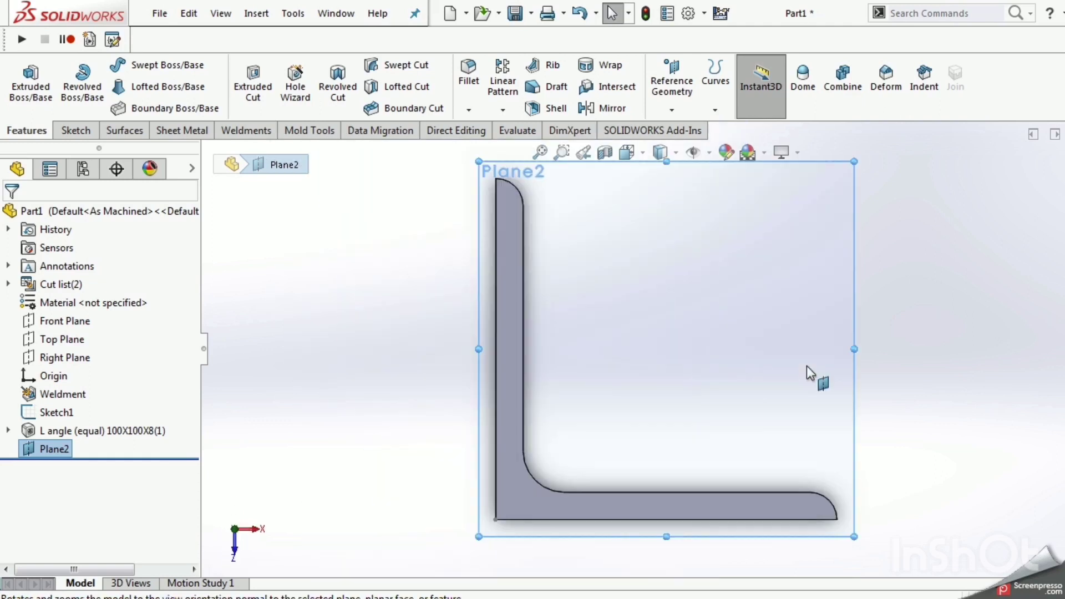
pyautogui.scroll(3, 754, 384)
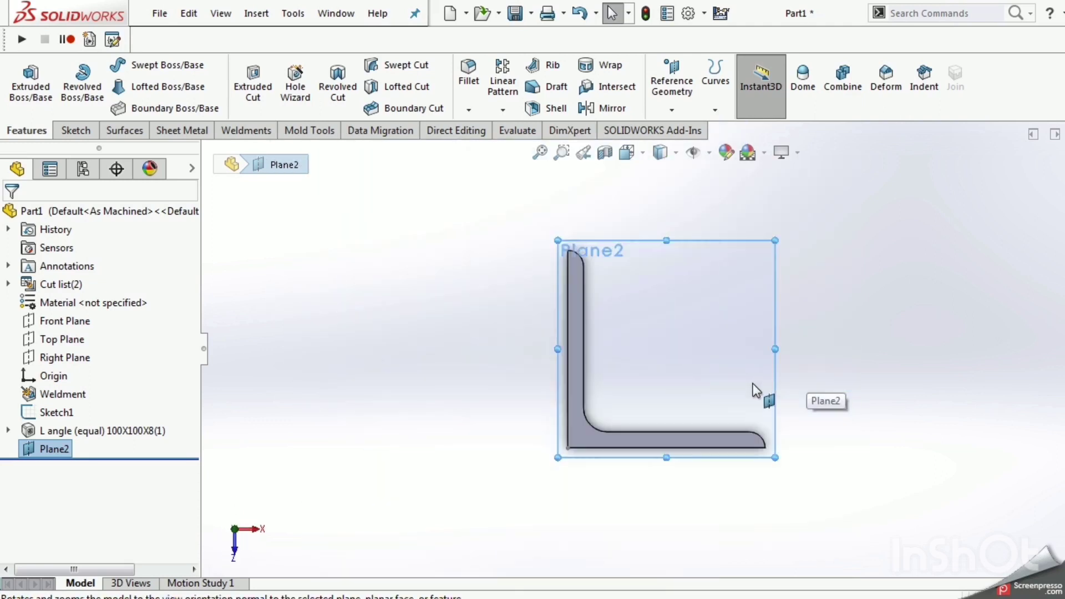
pyautogui.click(775, 291)
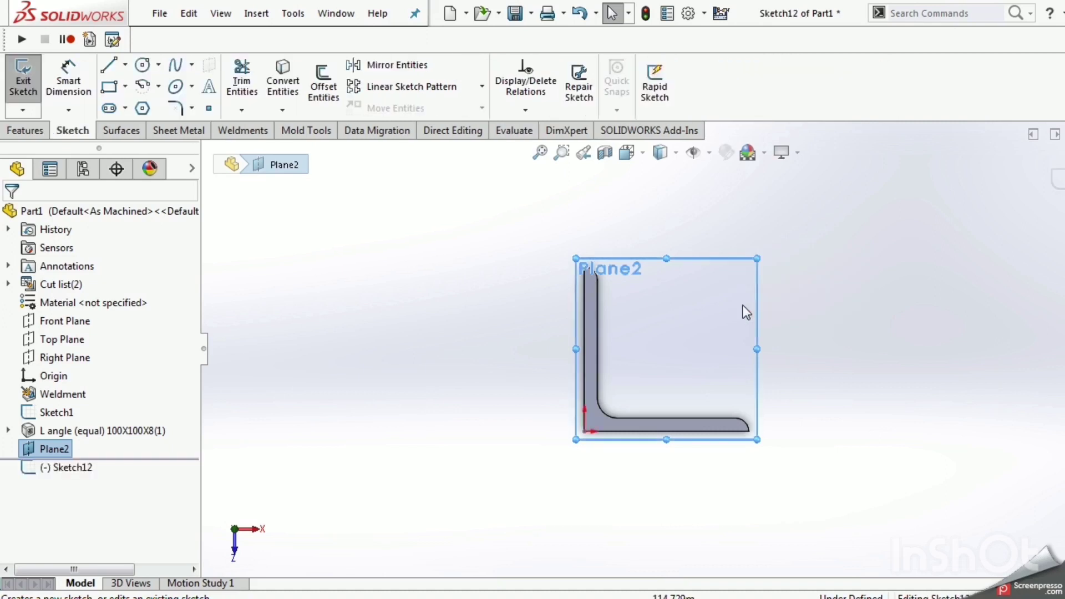
pyautogui.click(598, 418)
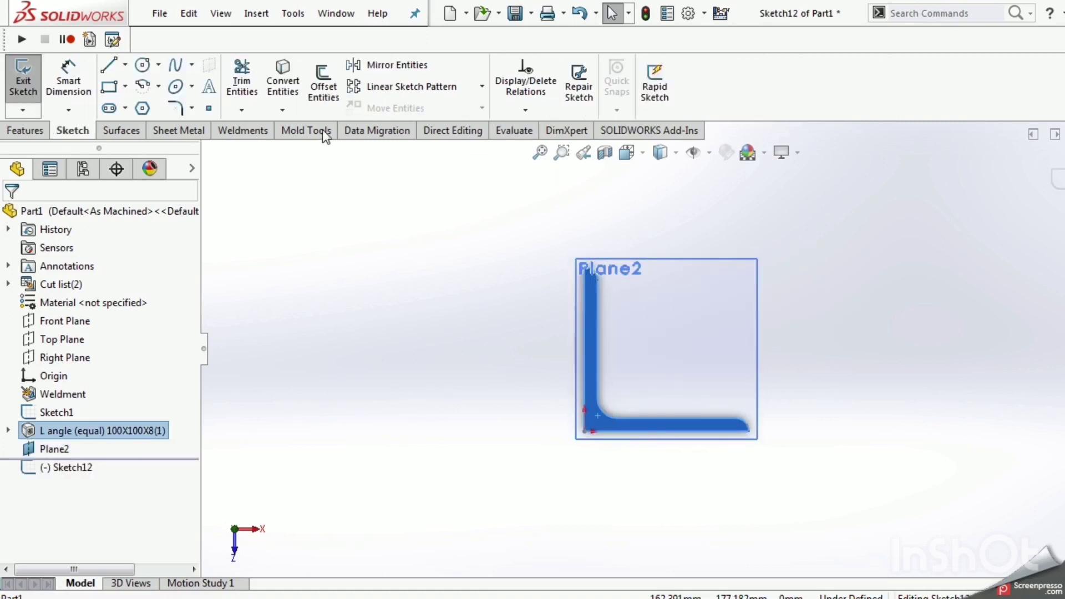
pyautogui.click(283, 80)
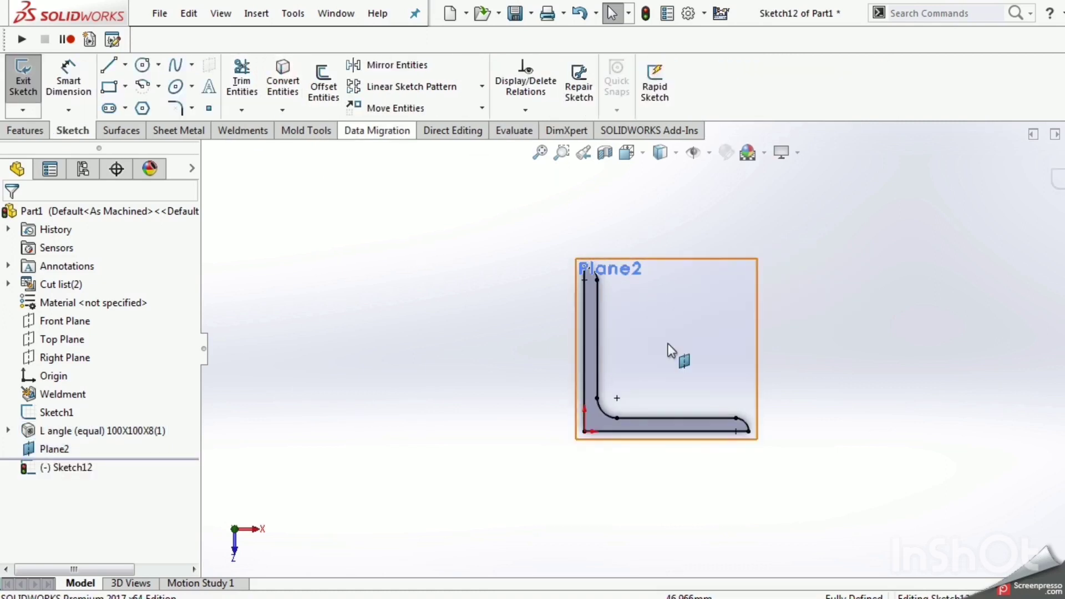
pyautogui.click(545, 218)
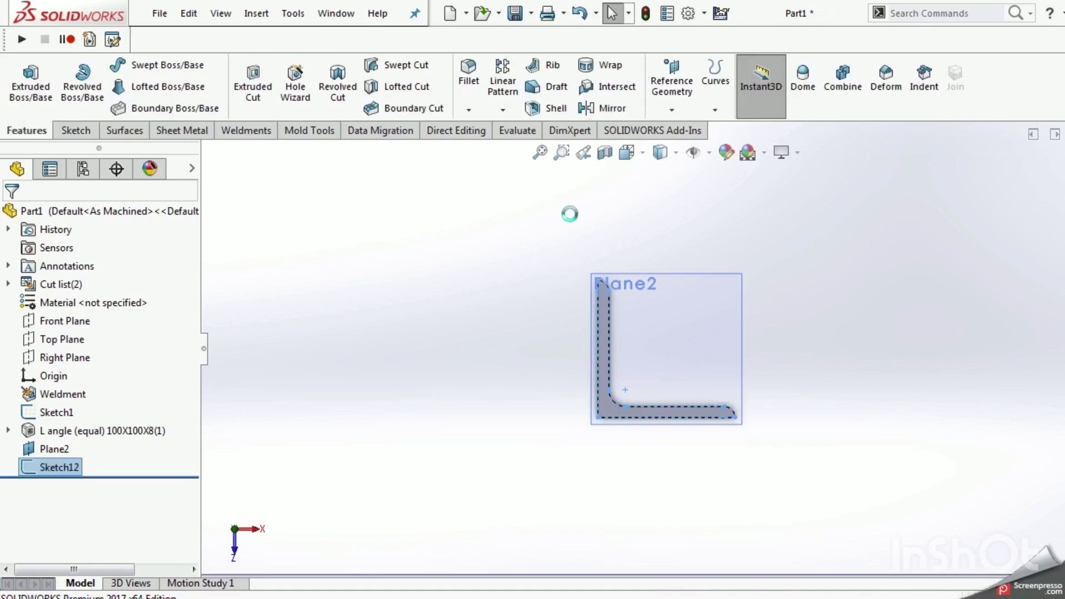
# - Reopen Sketch12 for editing
pyautogui.click(570, 244)
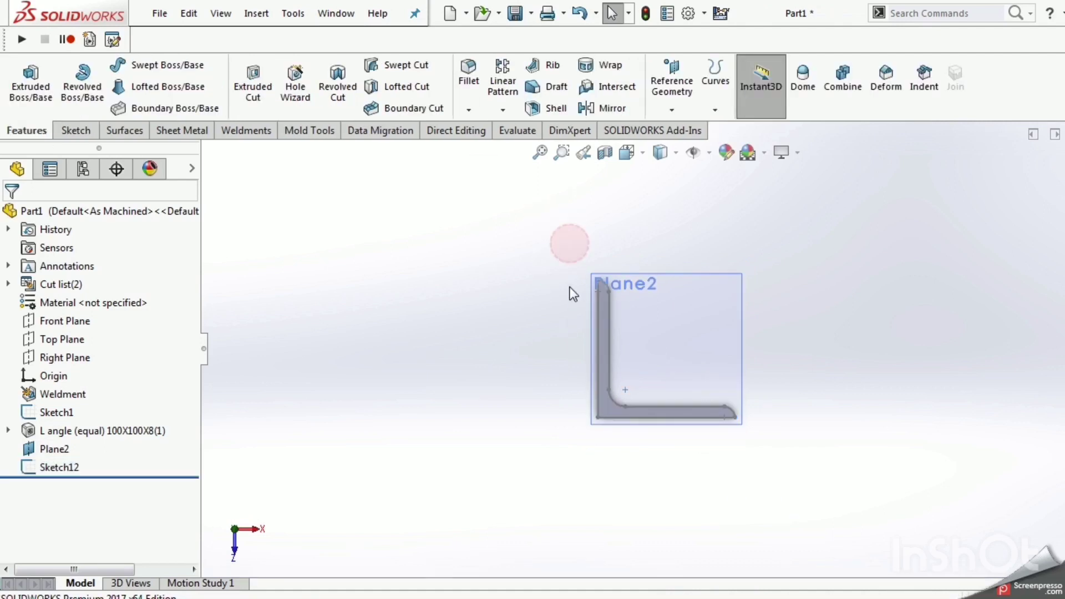
pyautogui.click(48, 468)
pyautogui.click(52, 416)
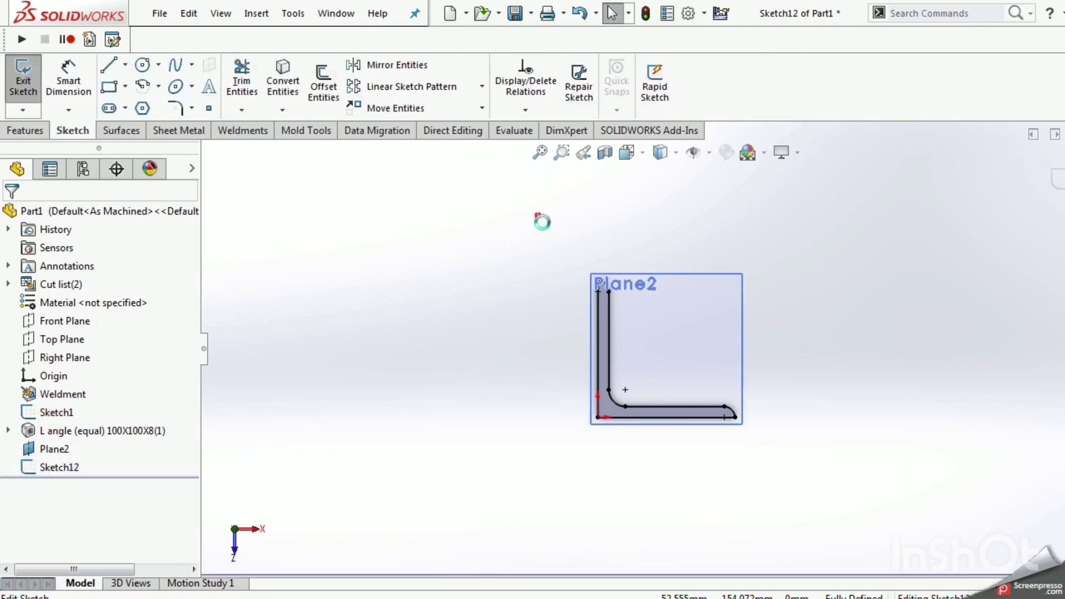
# - Delete all relations from Sketch12's L outline and bring up Move Entities
pyautogui.moveTo(538, 215); pyautogui.dragTo(792, 460)
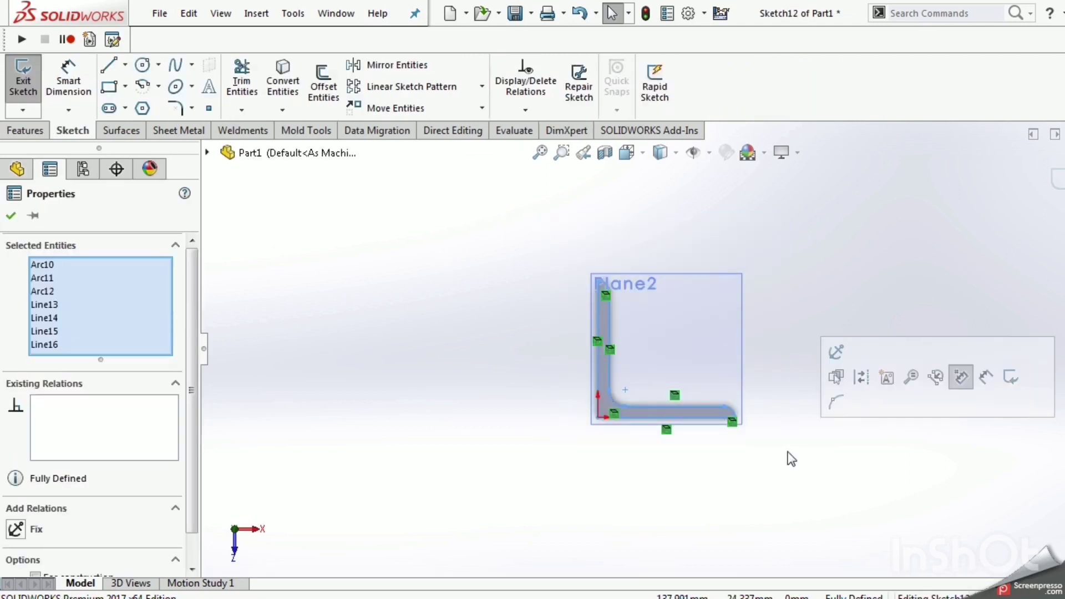
pyautogui.click(531, 94)
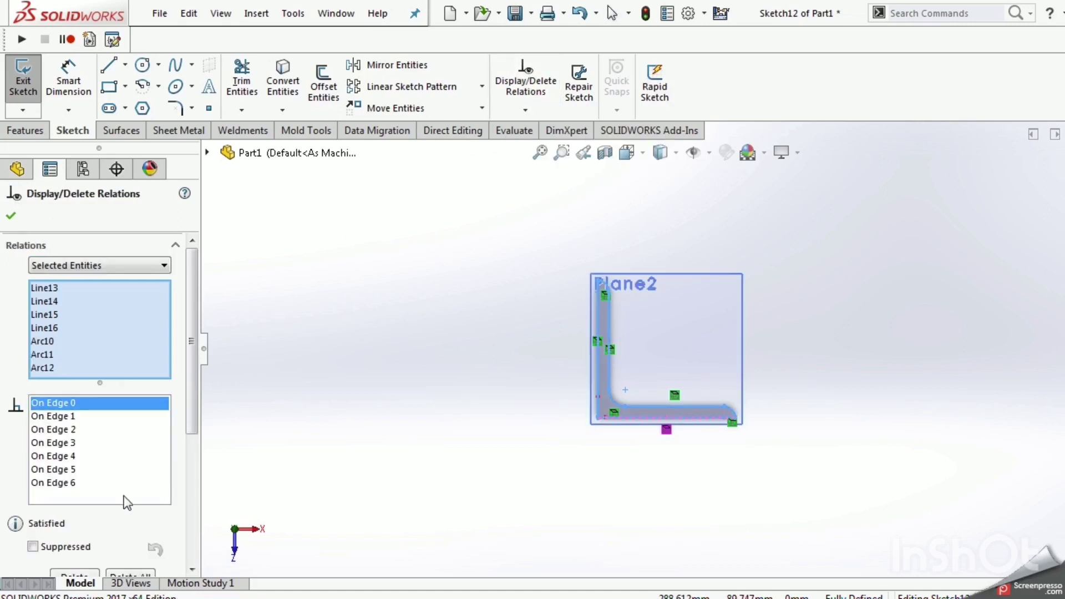
pyautogui.scroll(-3, 150, 494)
pyautogui.click(141, 394)
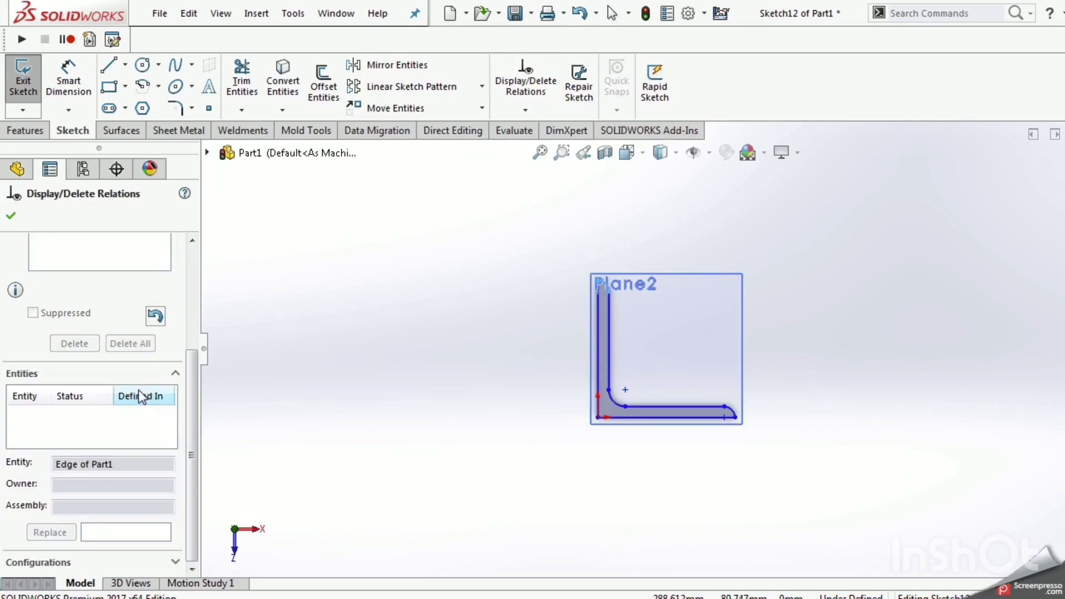
pyautogui.scroll(3, 589, 300)
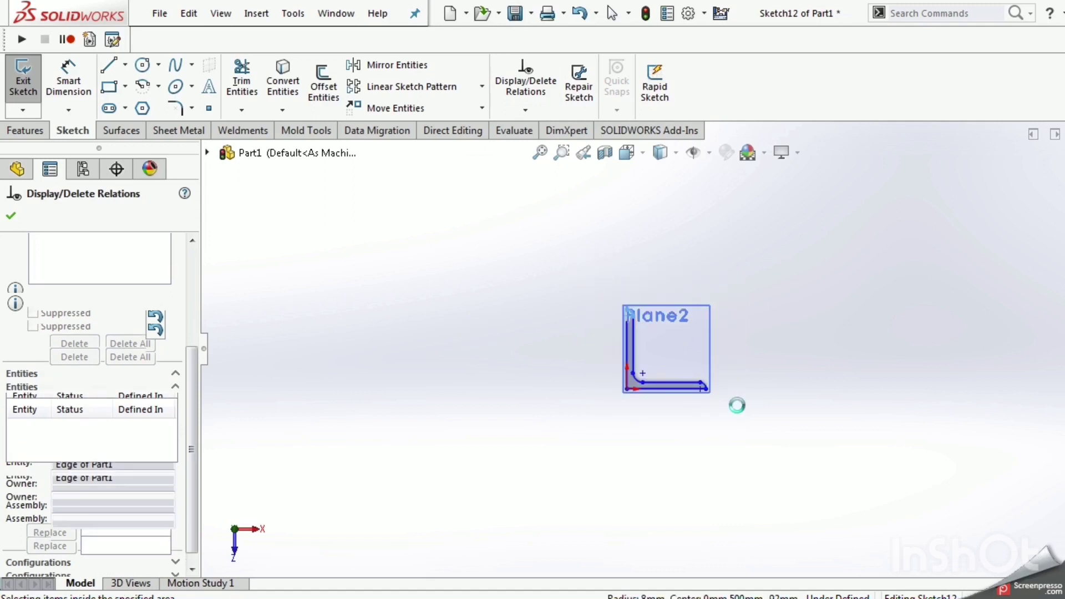
pyautogui.scroll(-2, 727, 410)
pyautogui.scroll(-3, 724, 410)
pyautogui.scroll(3, 657, 394)
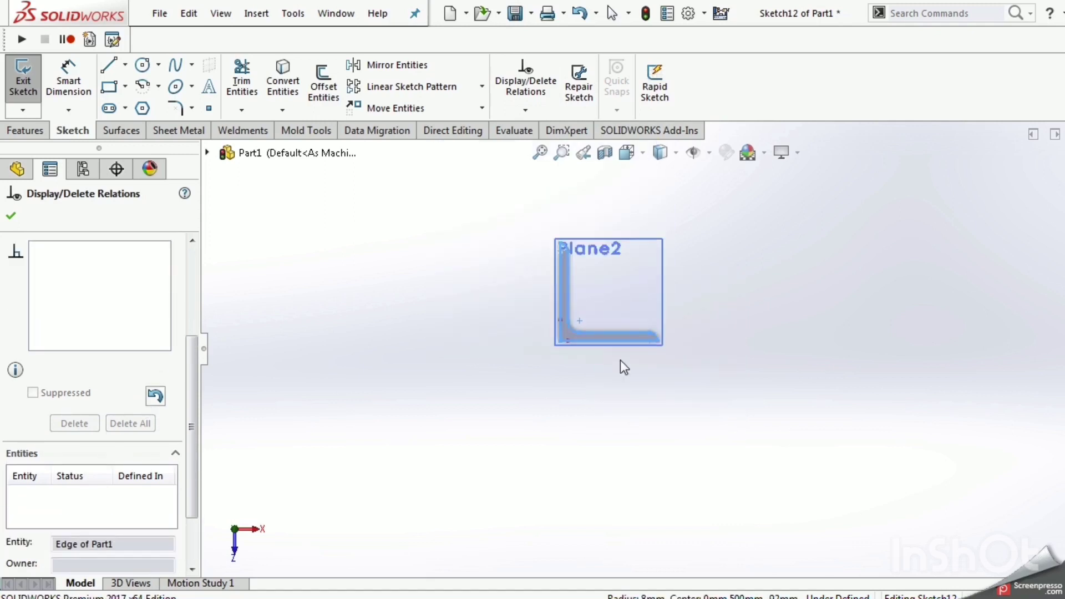
pyautogui.click(421, 109)
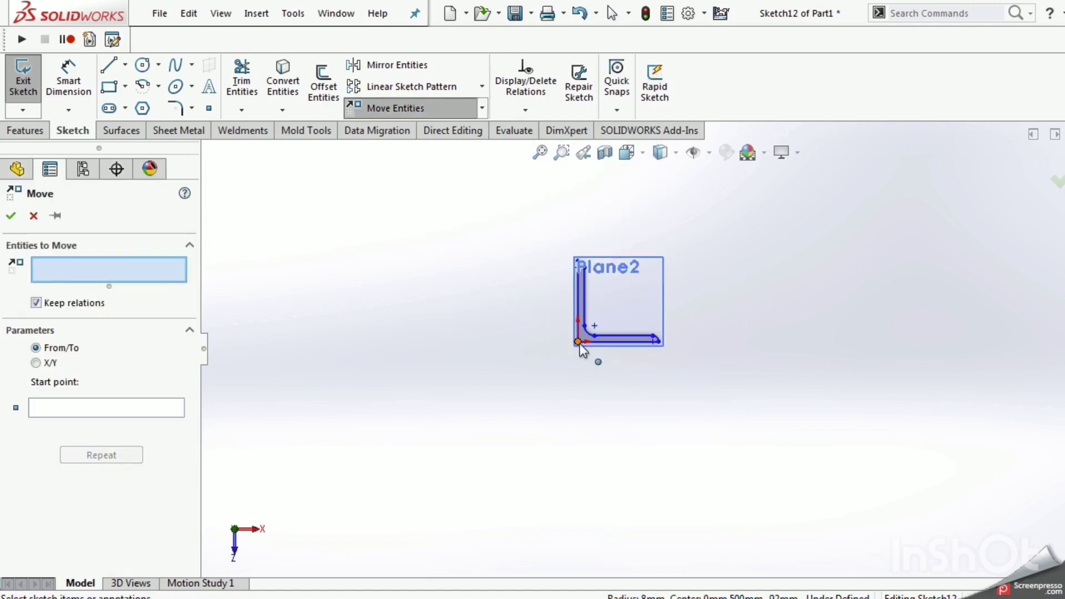
# - Move the whole L profile from its outer corner up and right, clear of the member's section
pyautogui.click(579, 342)
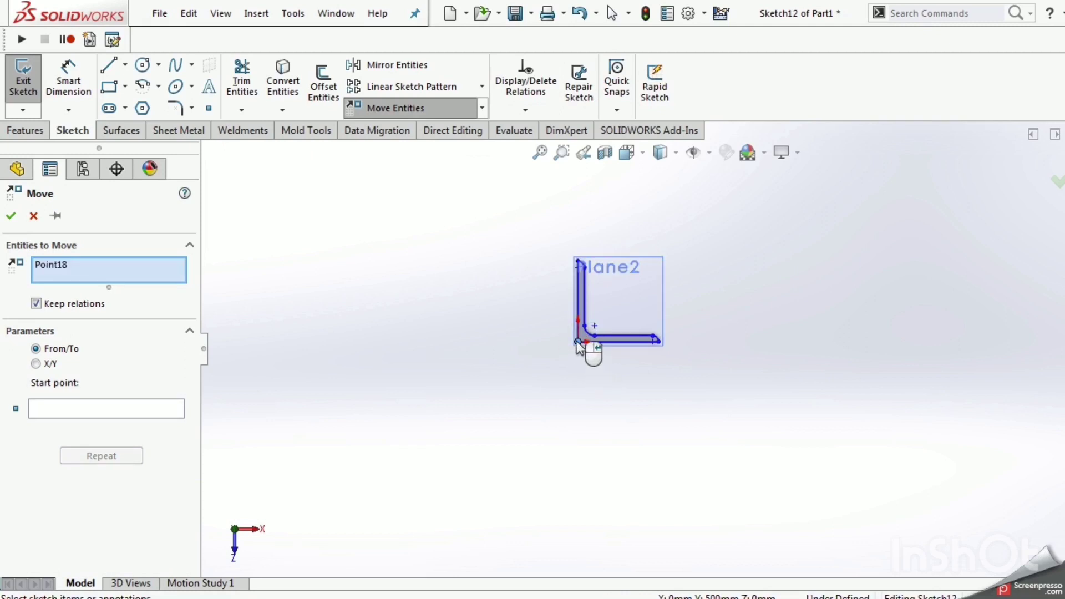
pyautogui.rightClick(66, 268)
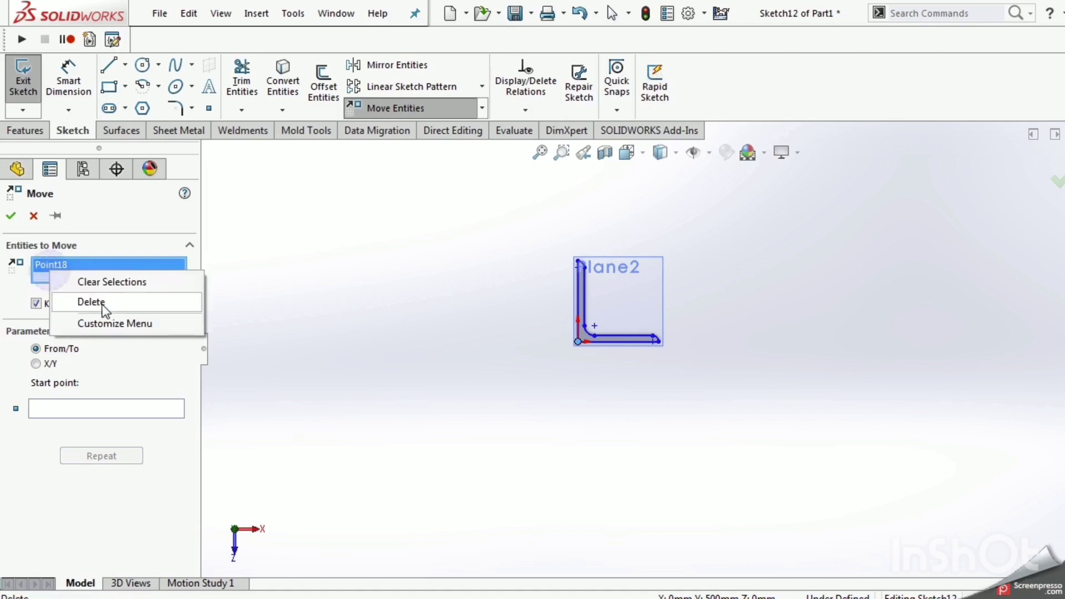
pyautogui.click(88, 302)
pyautogui.moveTo(496, 228)
pyautogui.mouseDown()
pyautogui.moveTo(723, 391)
pyautogui.moveTo(699, 381)
pyautogui.mouseUp()
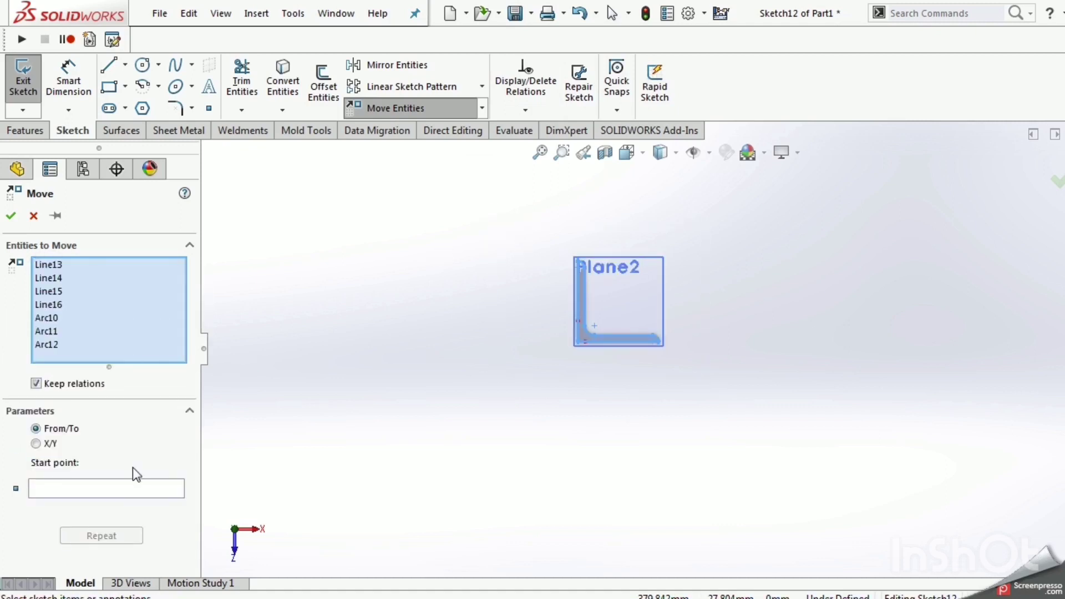
pyautogui.click(103, 490)
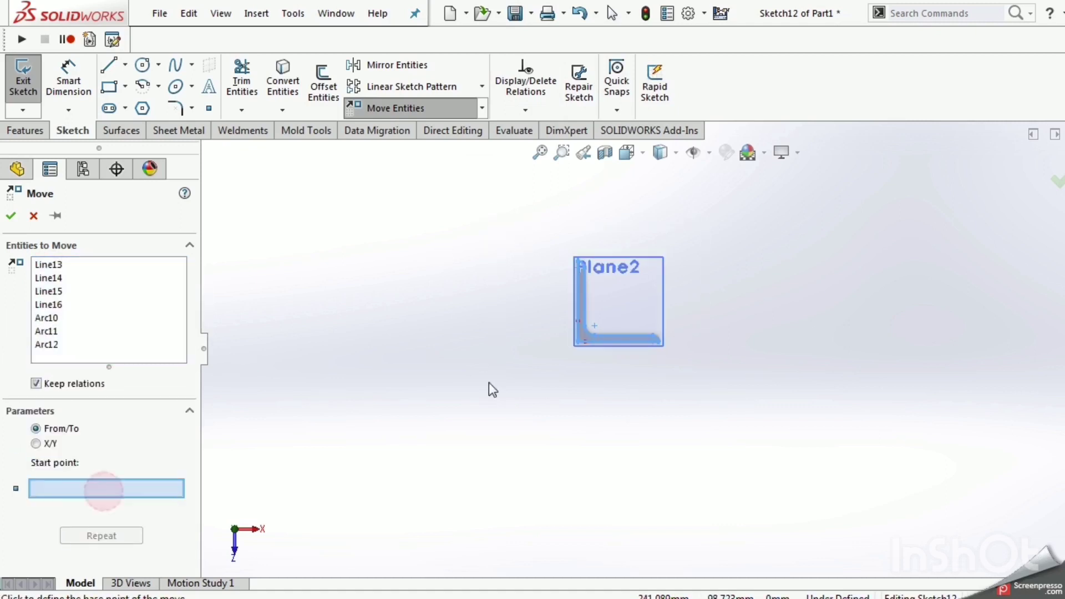
pyautogui.click(579, 341)
pyautogui.click(626, 305)
pyautogui.click(657, 299)
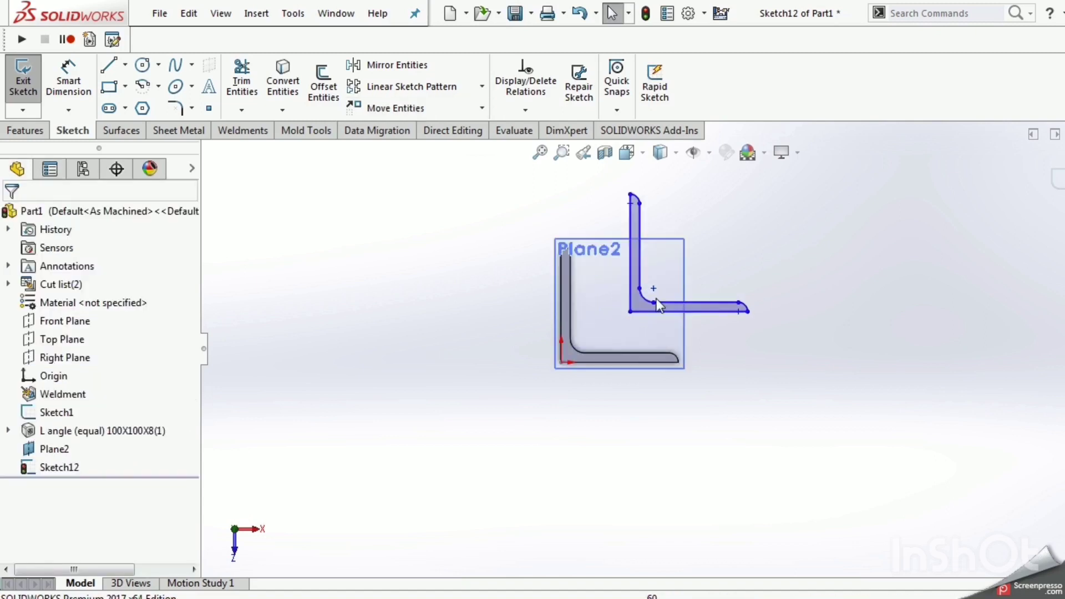
pyautogui.scroll(-2, 701, 276)
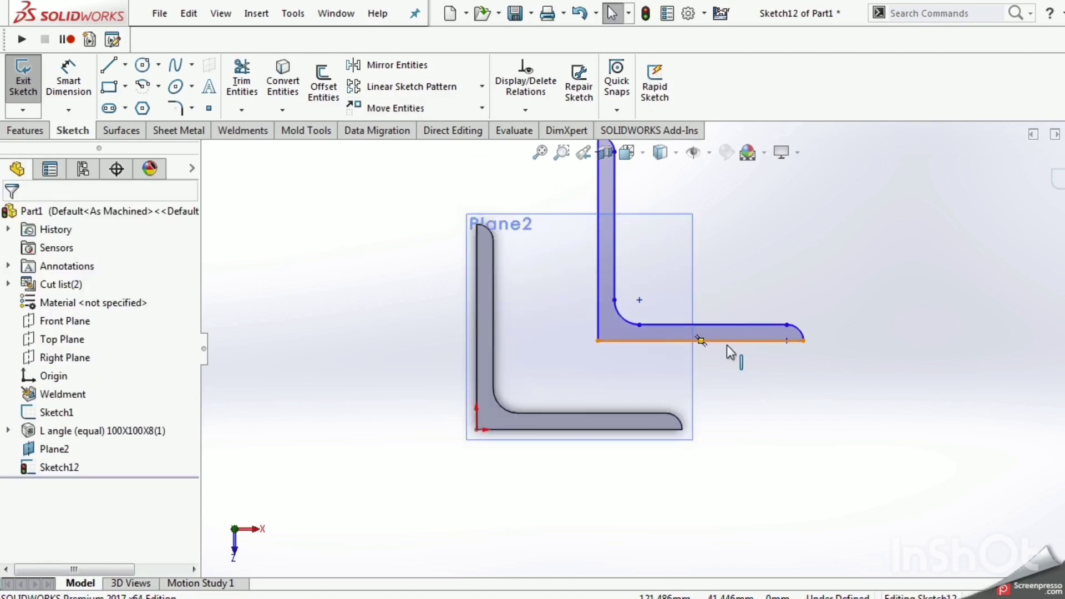
# - Make the profile's bottom edge perpendicular to its outer vertical edge
pyautogui.scroll(2, 730, 311)
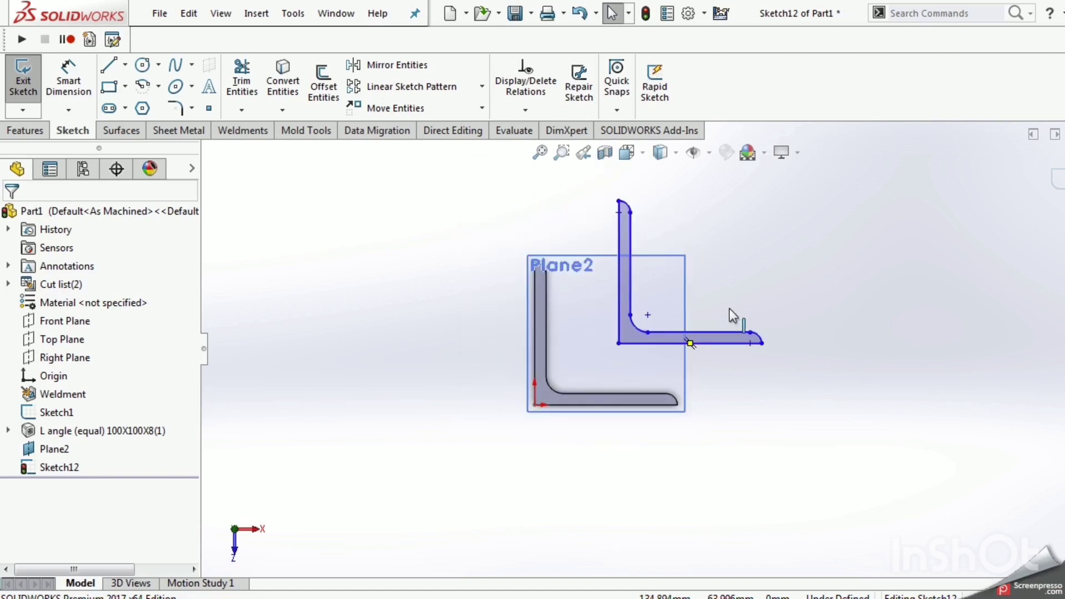
pyautogui.scroll(-5, 731, 309)
pyautogui.click(521, 391)
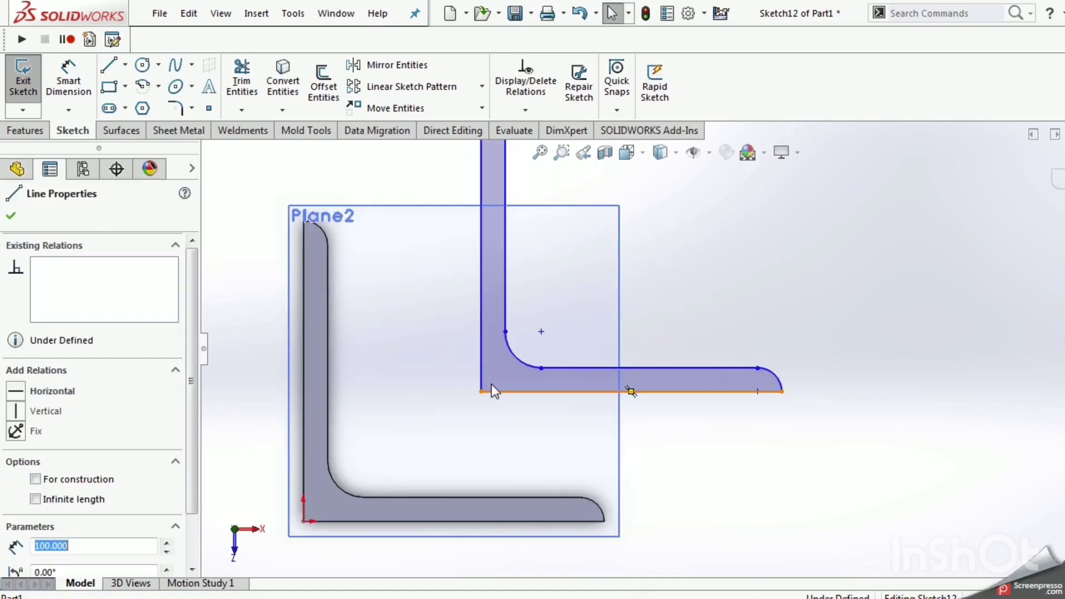
pyautogui.keyDown('ctrl'); pyautogui.click(482, 340); pyautogui.keyUp('ctrl')
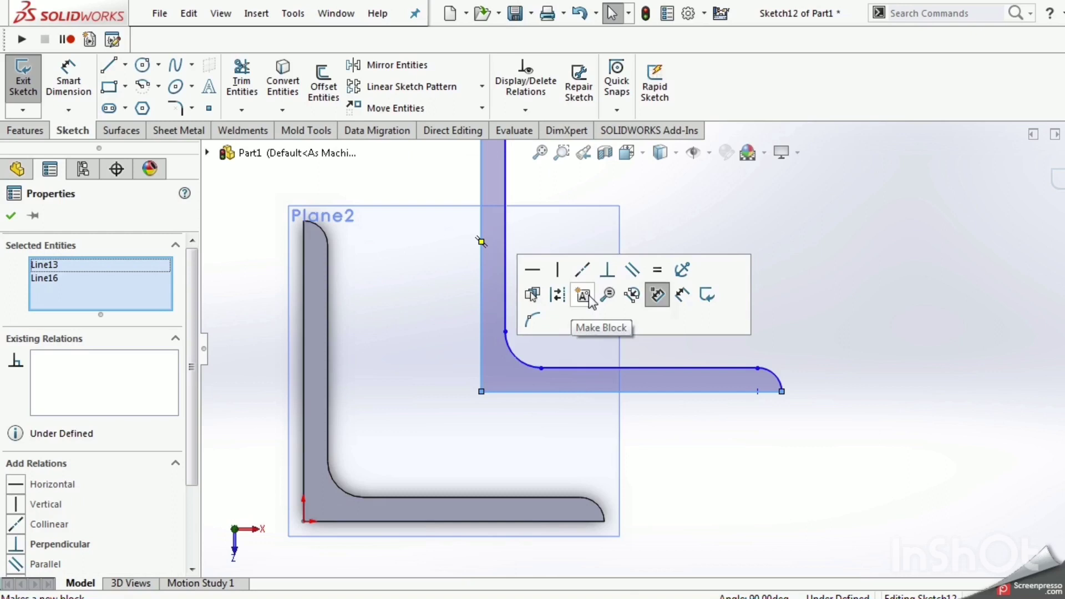
pyautogui.click(608, 271)
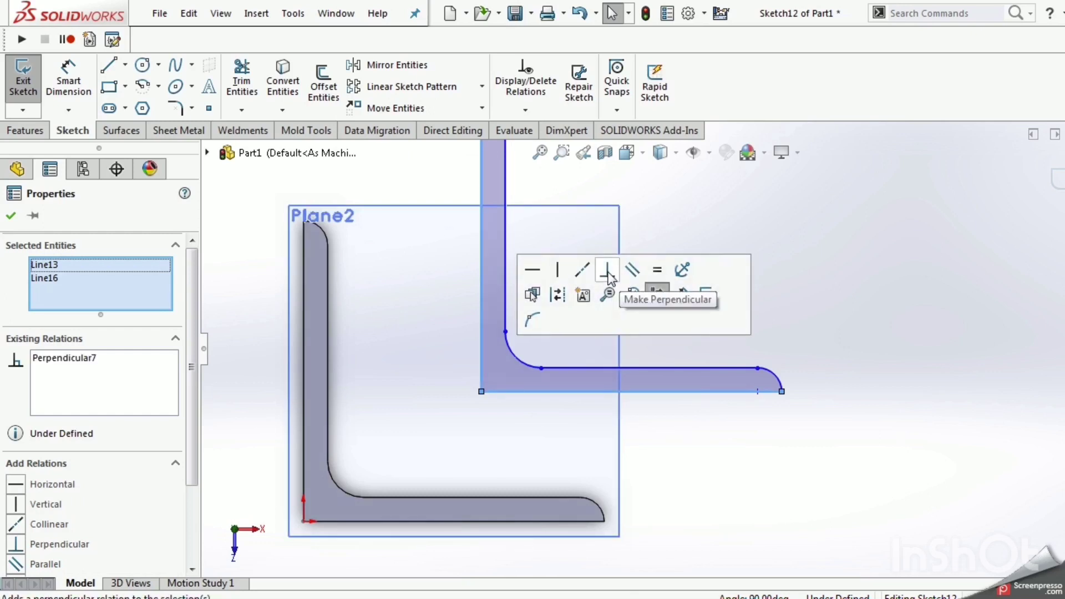
pyautogui.click(707, 209)
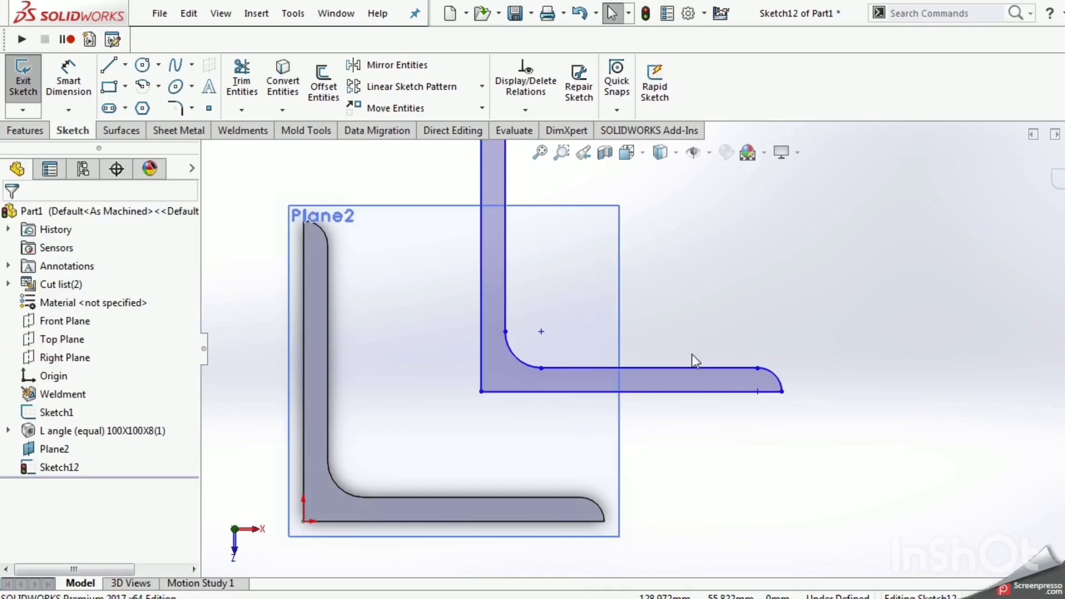
# - Dimension the horizontal leg thickness to 8 mm
pyautogui.press('s')
pyautogui.click(744, 369)
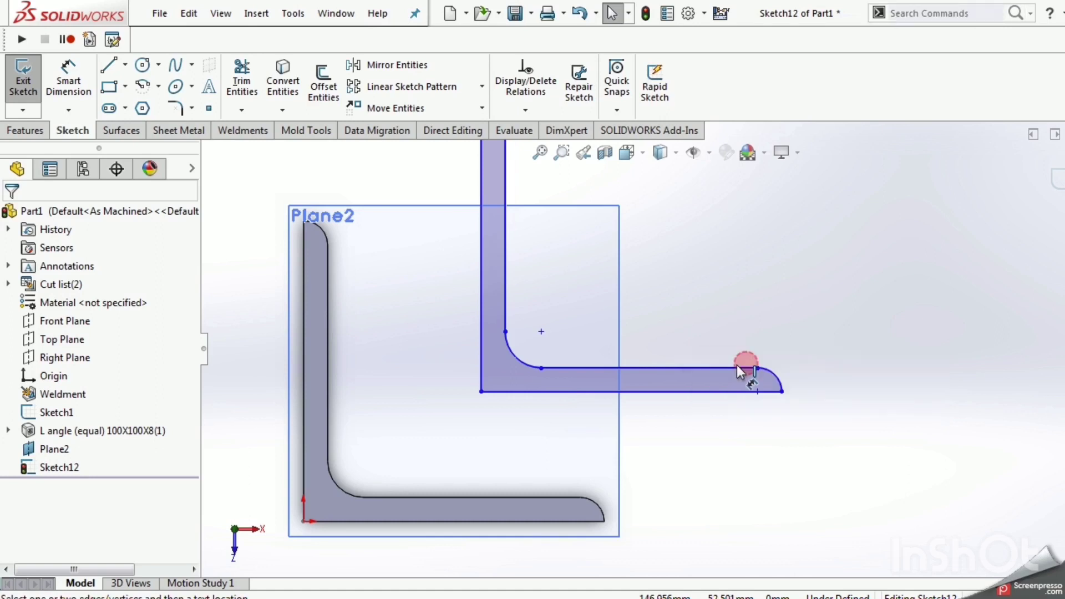
pyautogui.click(701, 367)
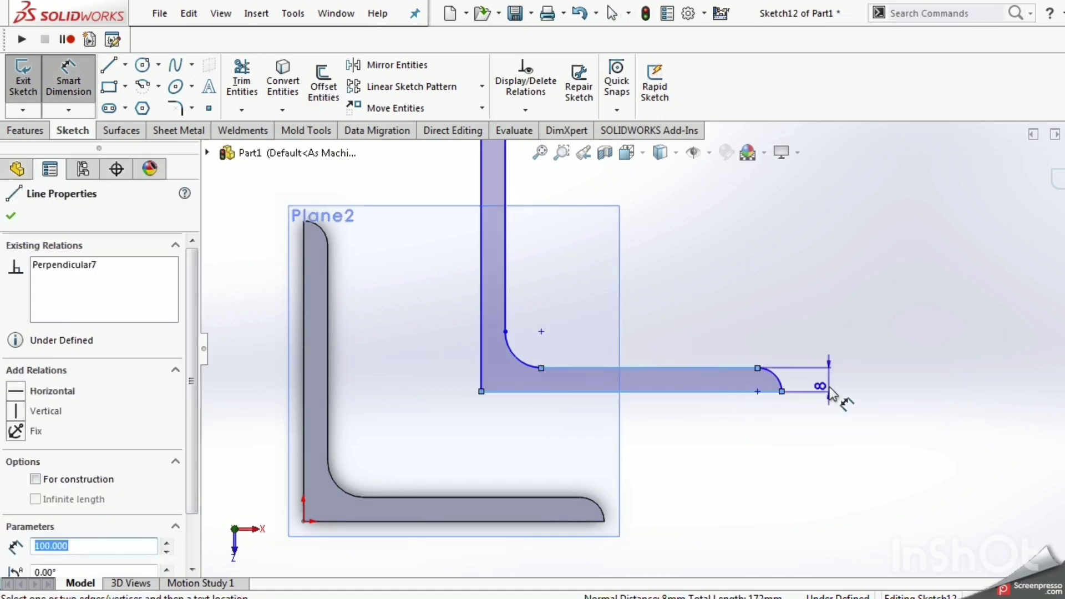
pyautogui.click(839, 388)
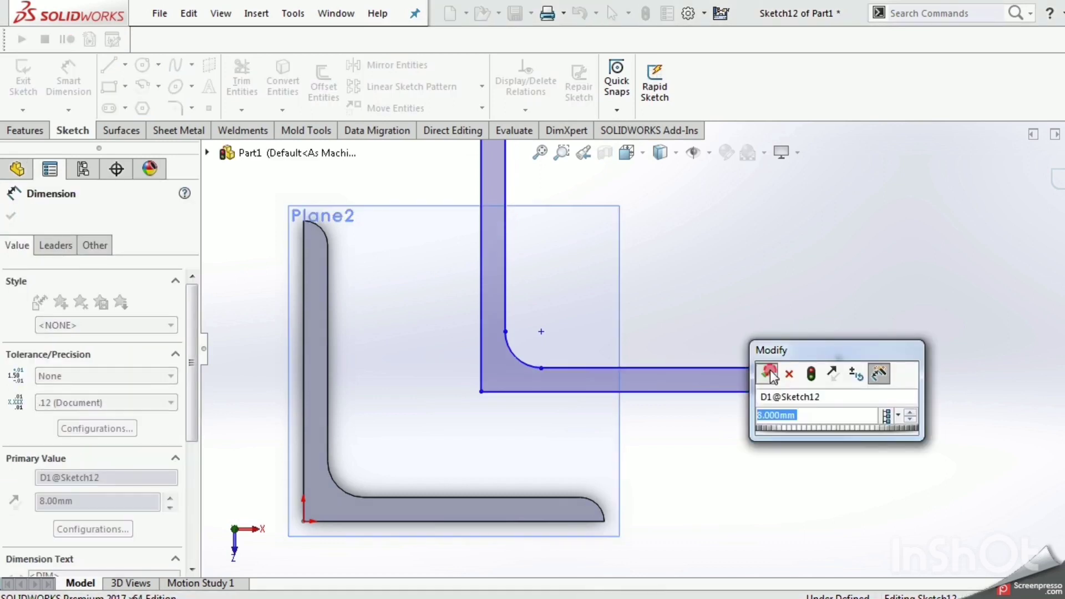
pyautogui.click(734, 340)
pyautogui.press('Escape')
# - Make the horizontal leg's two edges parallel and the upright leg's two vertical edges parallel
pyautogui.click(714, 368)
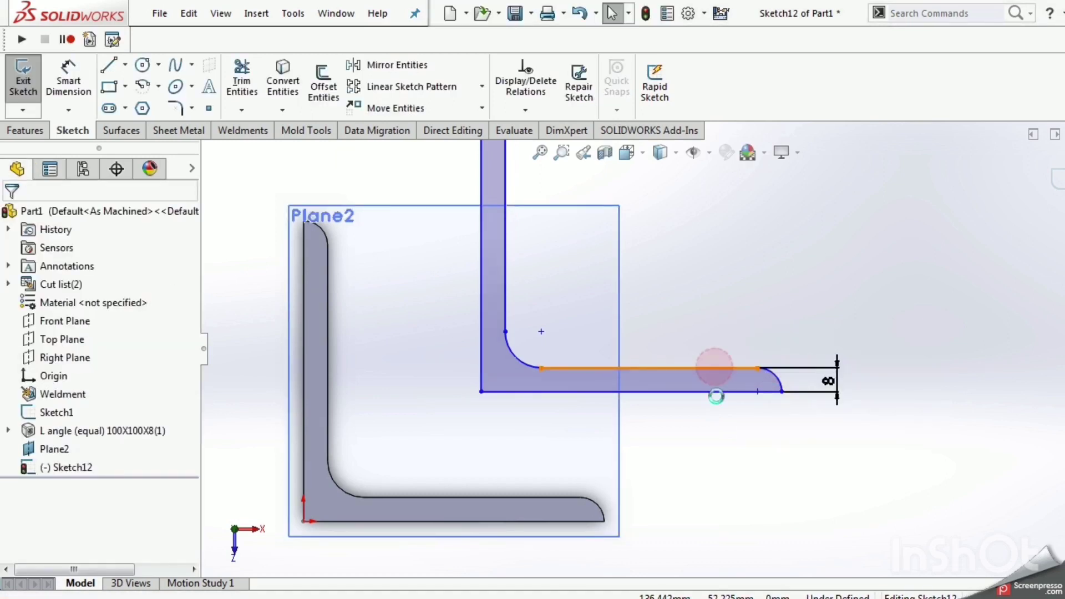
pyautogui.keyDown('ctrl'); pyautogui.click(716, 392); pyautogui.keyUp('ctrl')
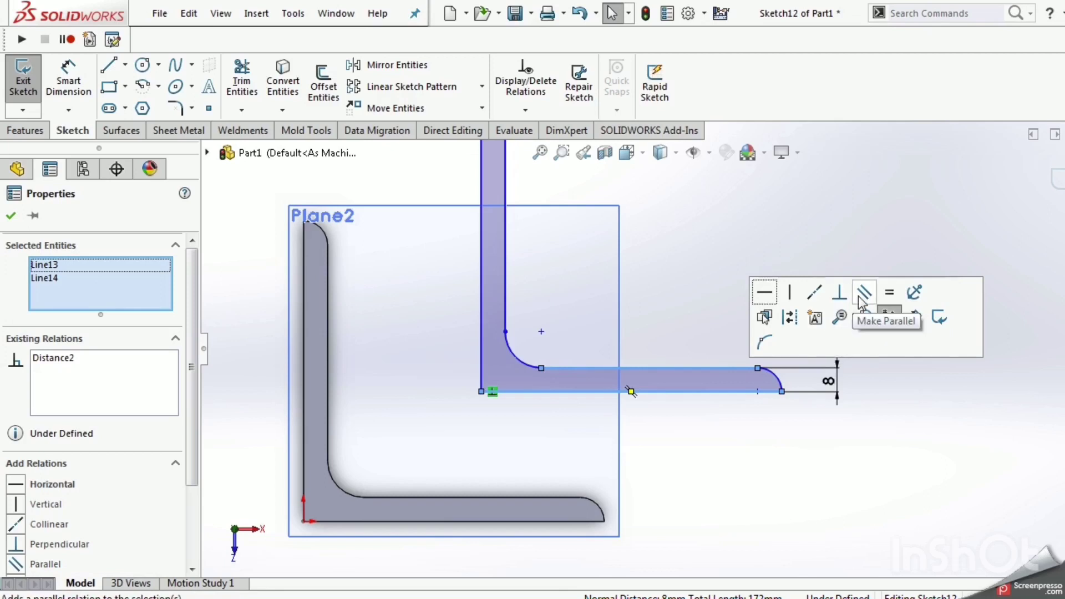
pyautogui.click(866, 294)
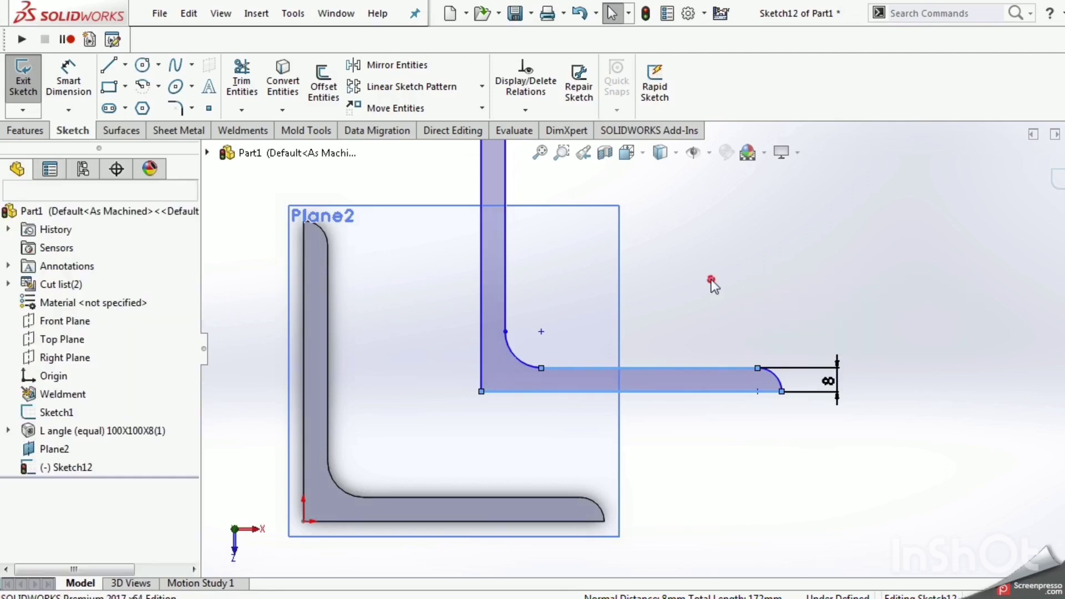
pyautogui.click(501, 278)
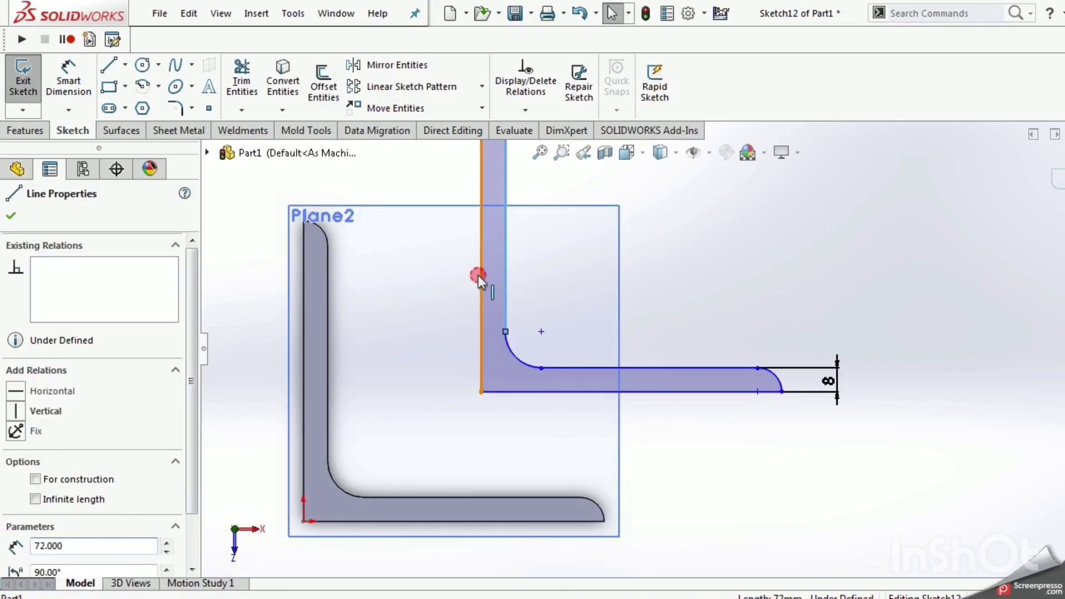
pyautogui.keyDown('ctrl'); pyautogui.click(480, 276); pyautogui.keyUp('ctrl')
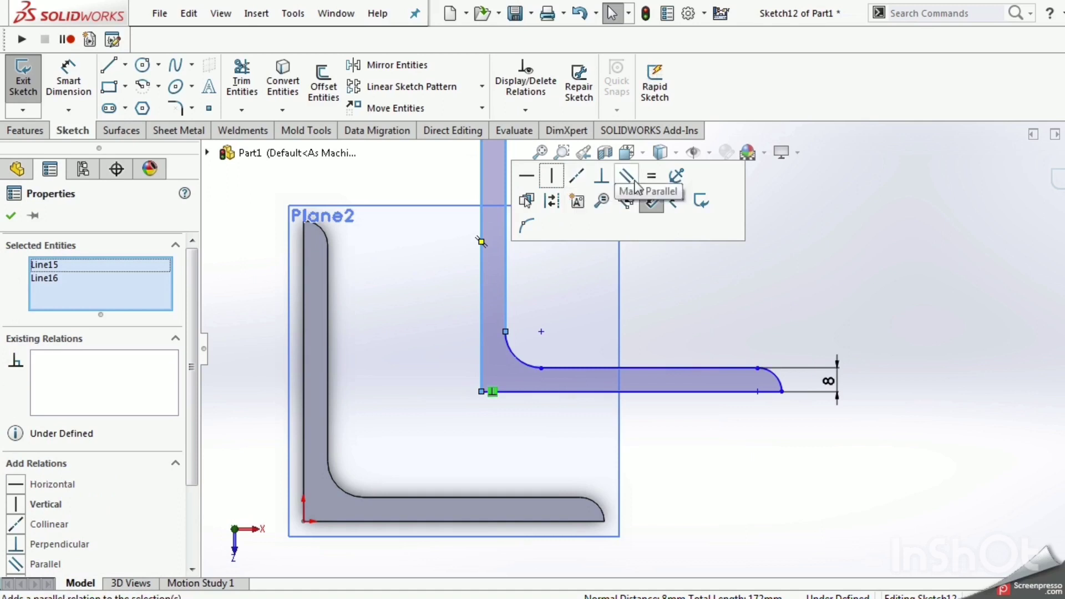
pyautogui.click(636, 186)
pyautogui.click(661, 295)
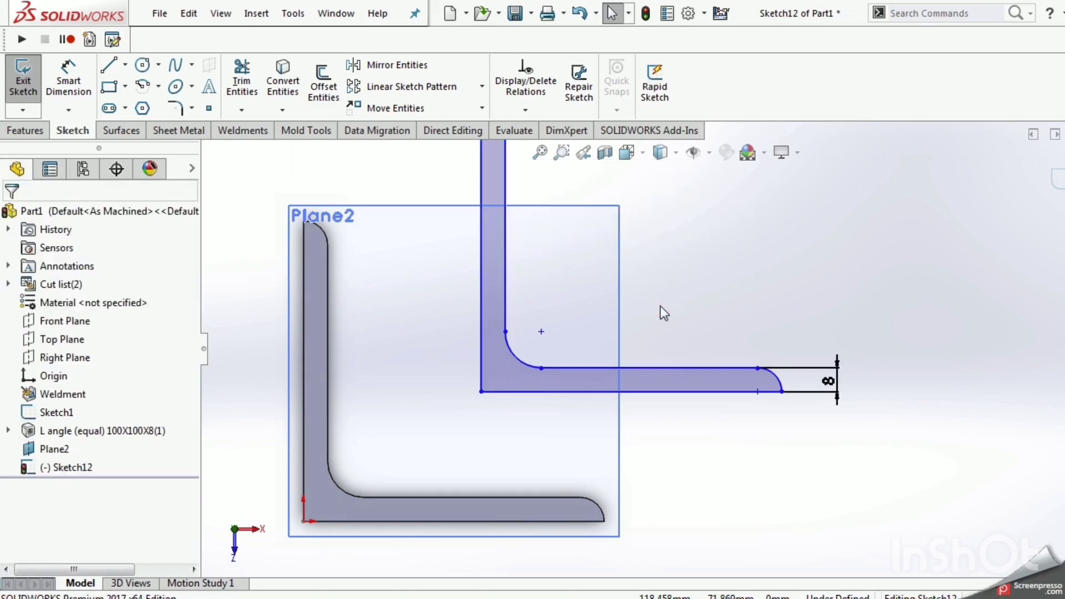
# - Dimension the bottom edge to a 100 mm leg length
pyautogui.press('s')
pyautogui.click(704, 317)
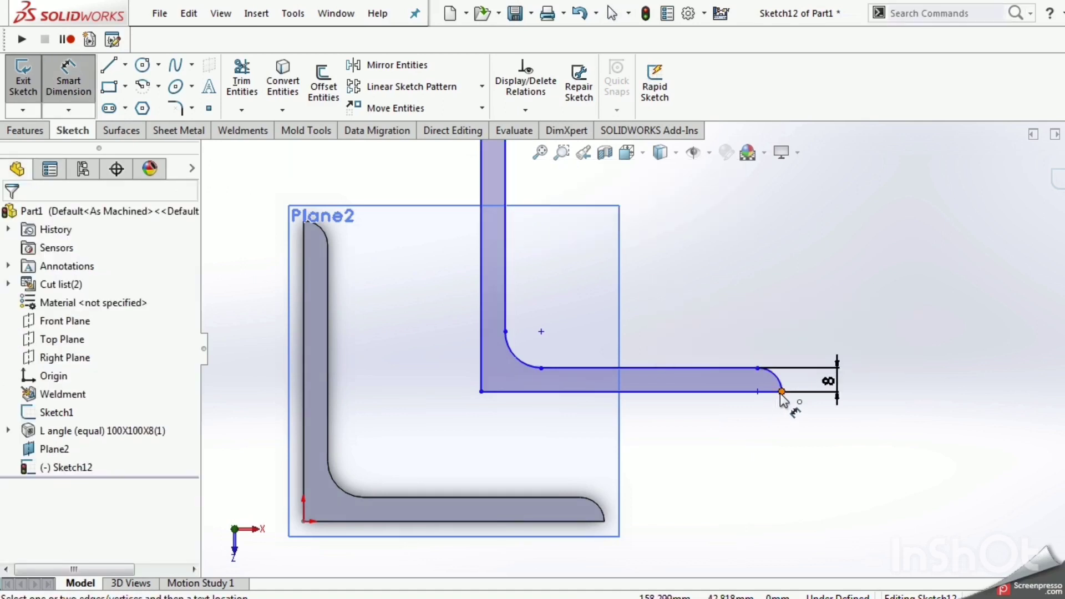
pyautogui.click(716, 392)
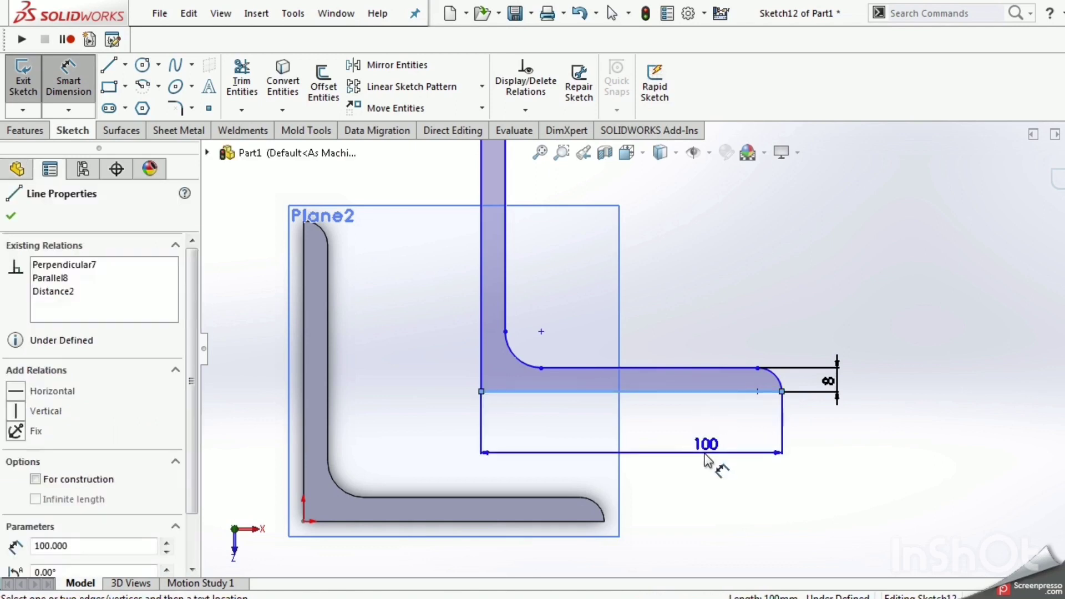
pyautogui.click(676, 439)
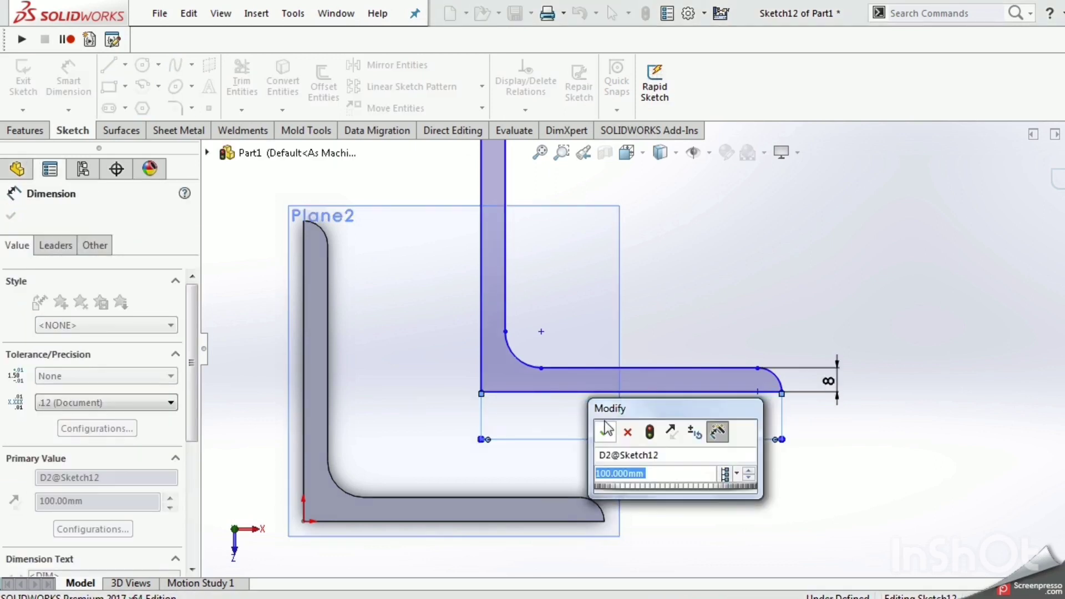
pyautogui.click(605, 432)
pyautogui.press('Escape')
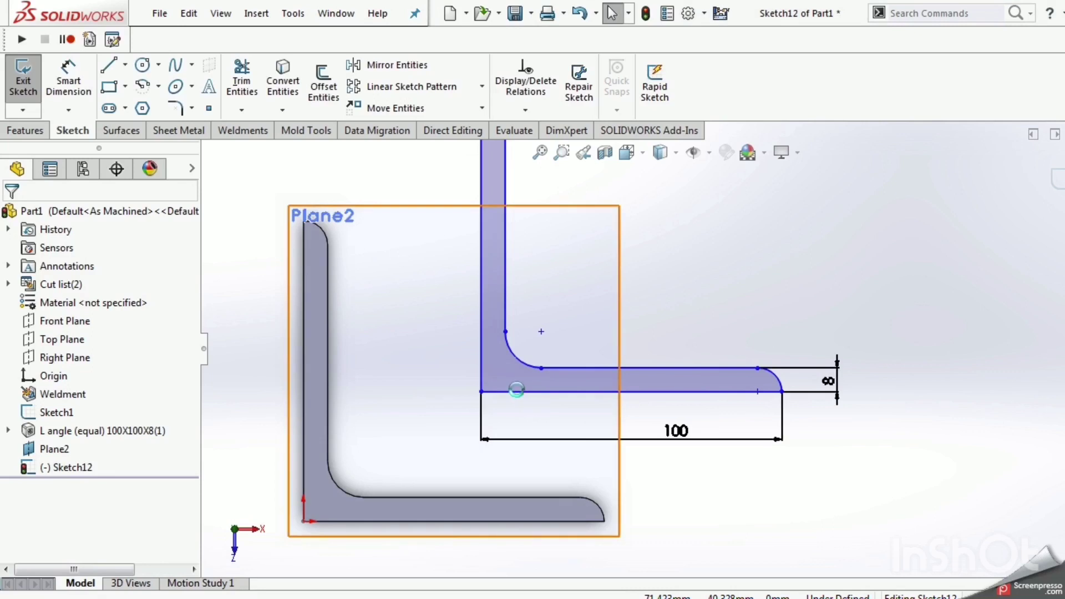
# - Make the bottom and outer vertical edges equal so both legs match
pyautogui.click(519, 392)
pyautogui.keyDown('ctrl'); pyautogui.click(481, 358); pyautogui.keyUp('ctrl')
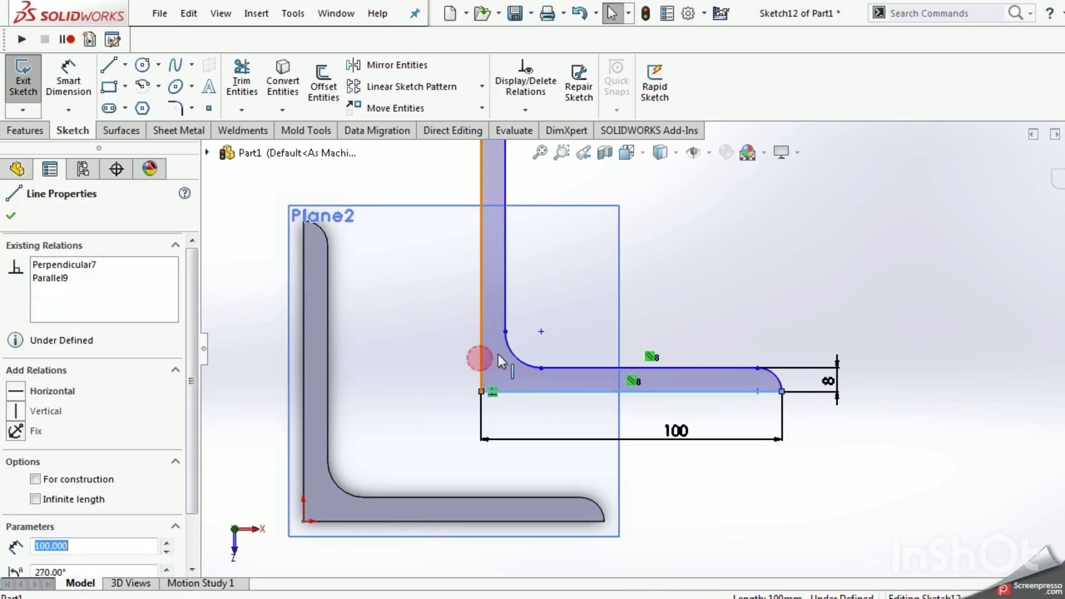
pyautogui.click(653, 258)
pyautogui.click(717, 206)
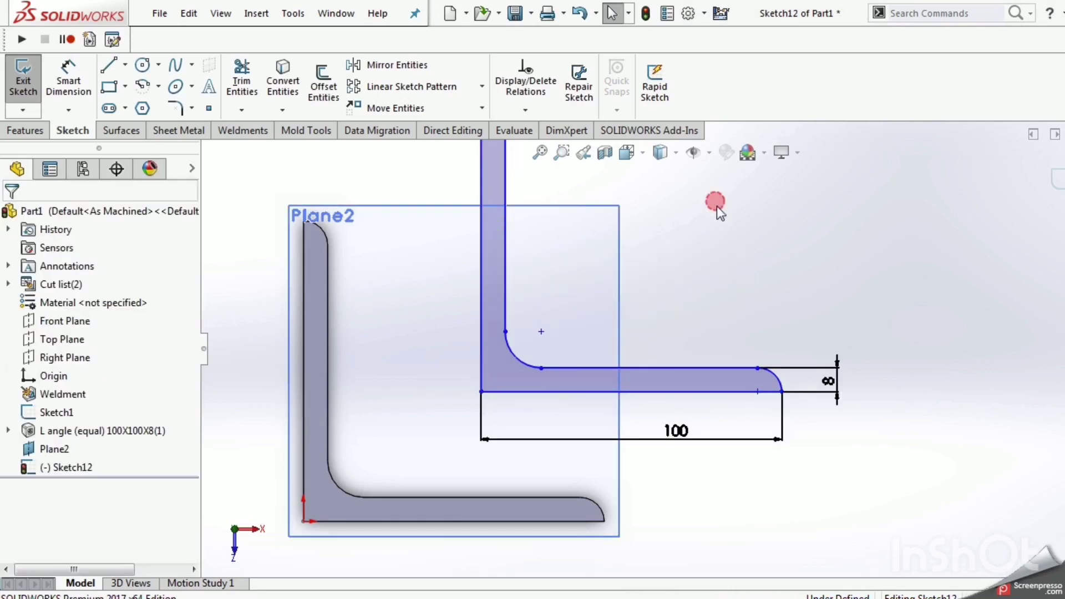
pyautogui.press('f')
pyautogui.scroll(-1, 720, 254)
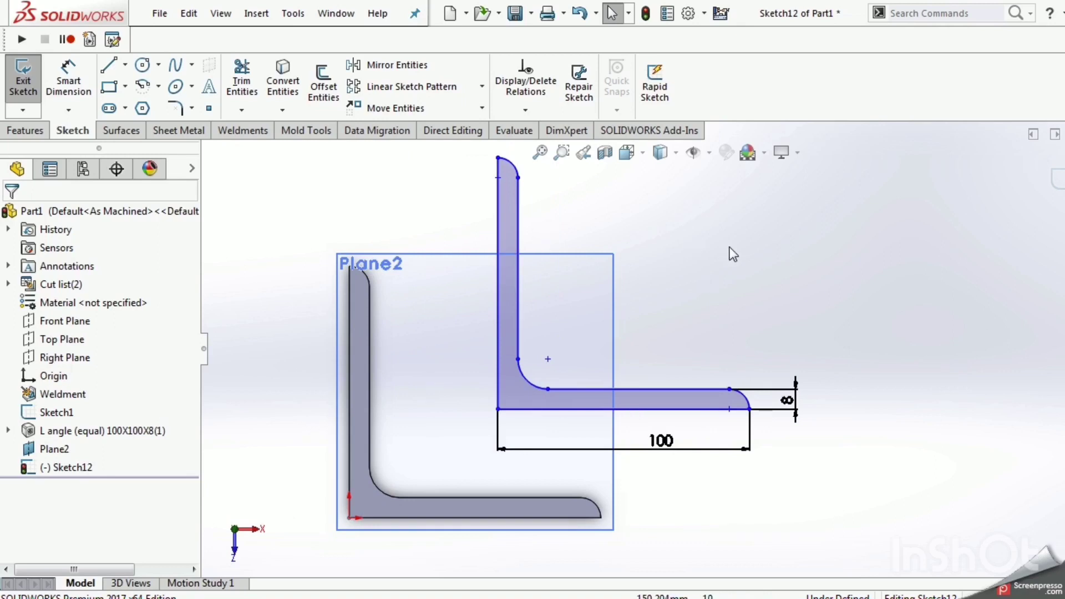
# - Dimension the lower leg-tip arc to an 8 mm radius
pyautogui.press('s')
pyautogui.click(769, 329)
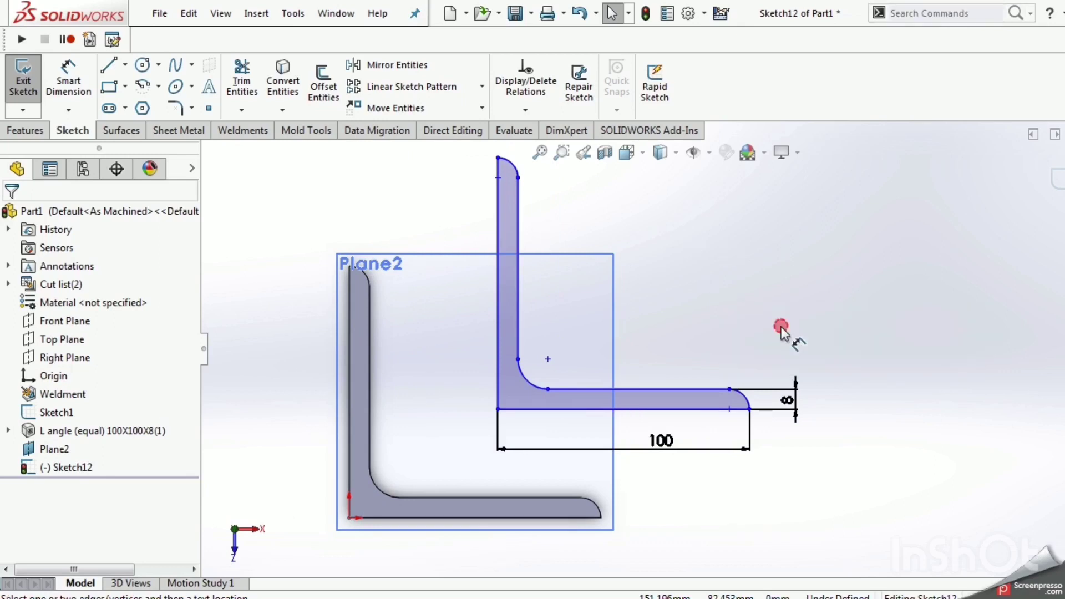
pyautogui.click(748, 407)
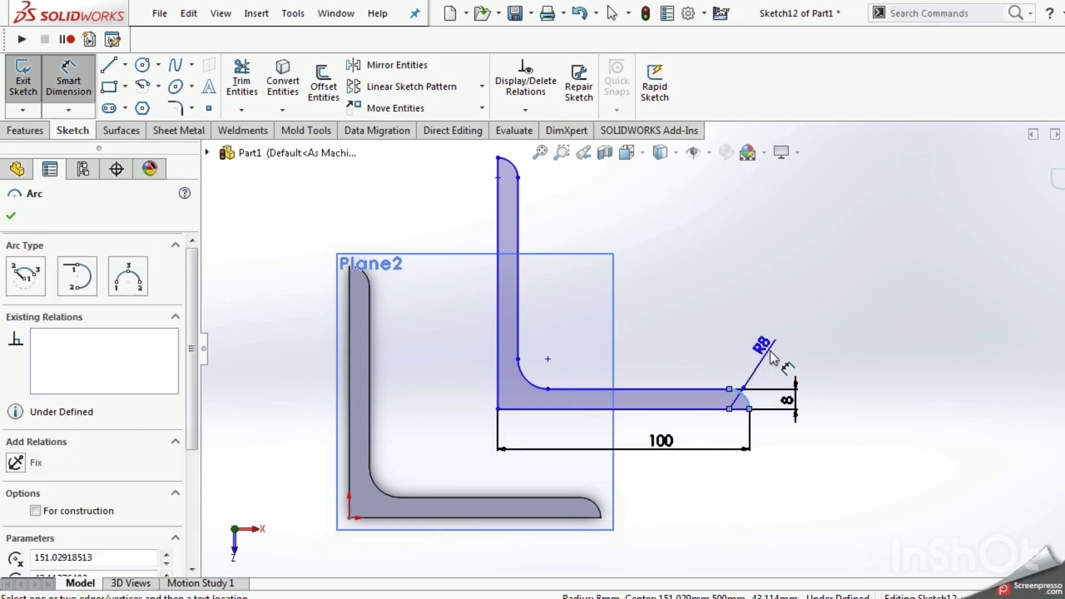
pyautogui.click(770, 350)
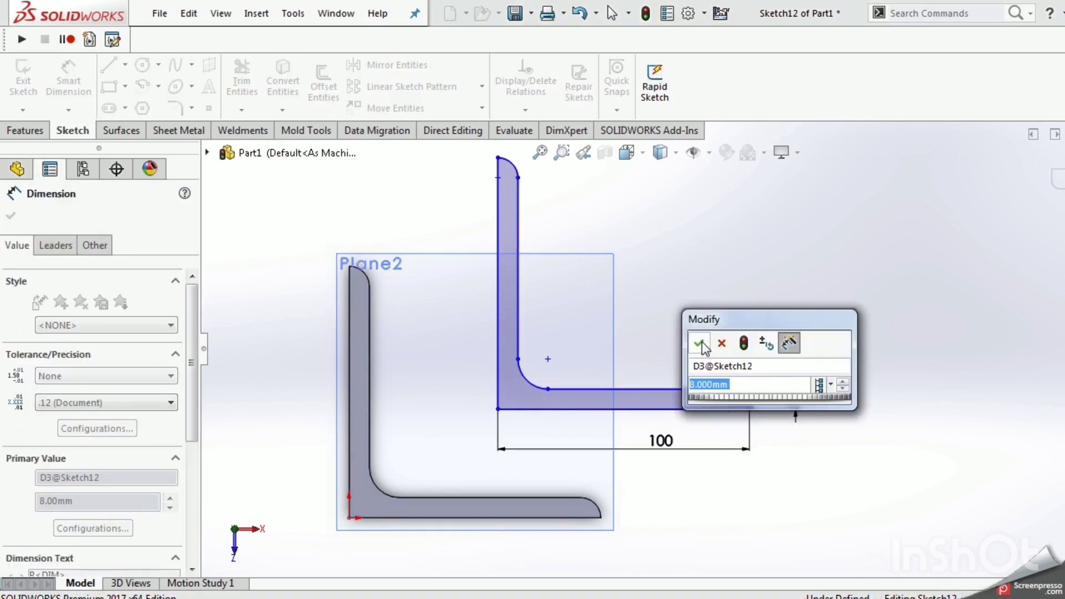
pyautogui.click(698, 343)
pyautogui.press('Escape')
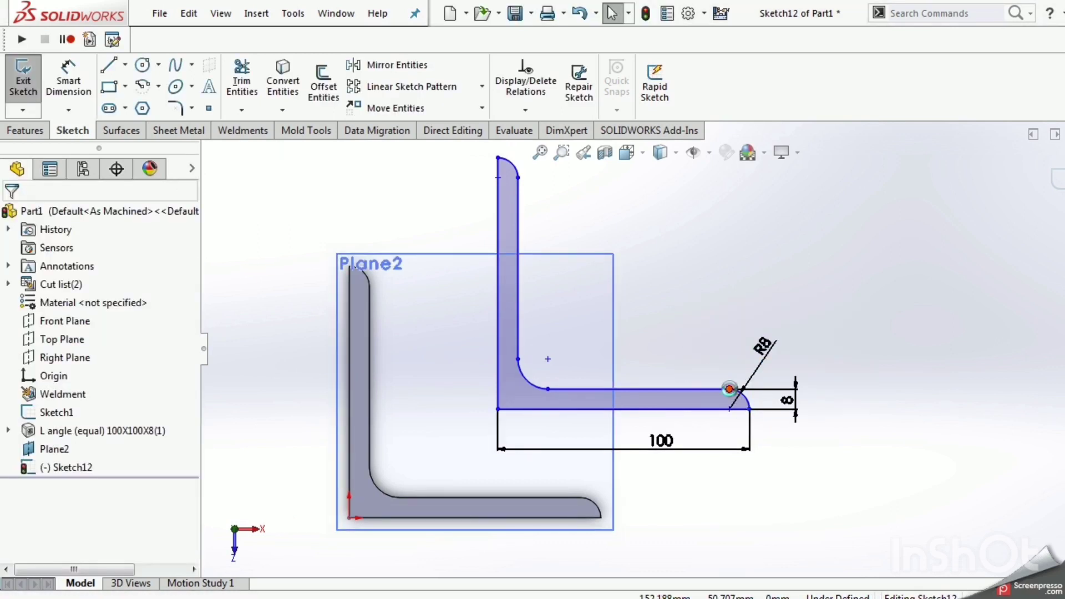
# - Make the inner fillet and top arc tangent to the adjoining lines at their end points
pyautogui.click(730, 389)
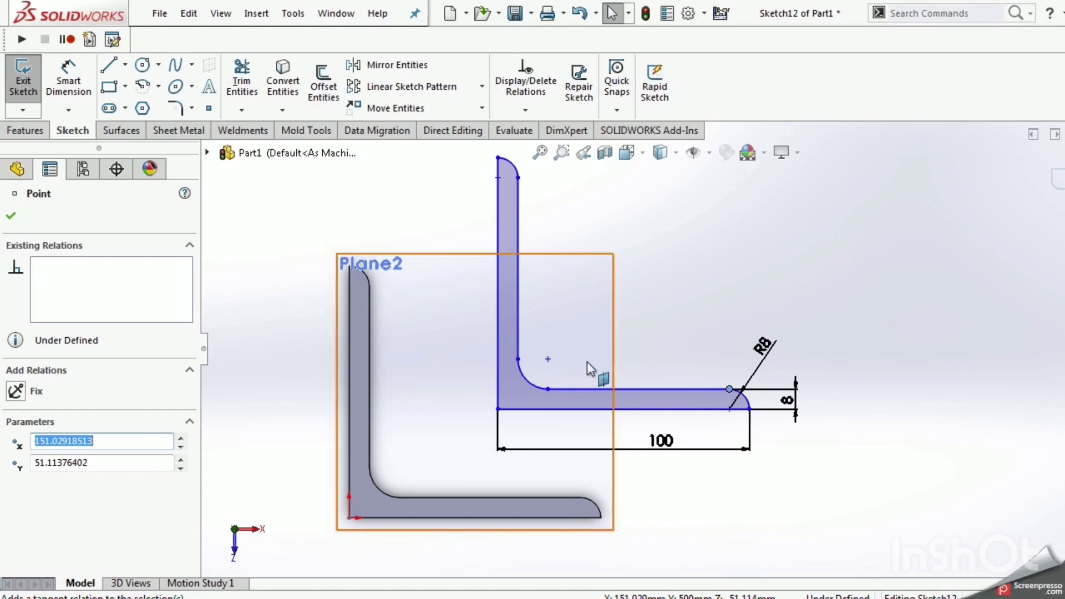
pyautogui.click(548, 389)
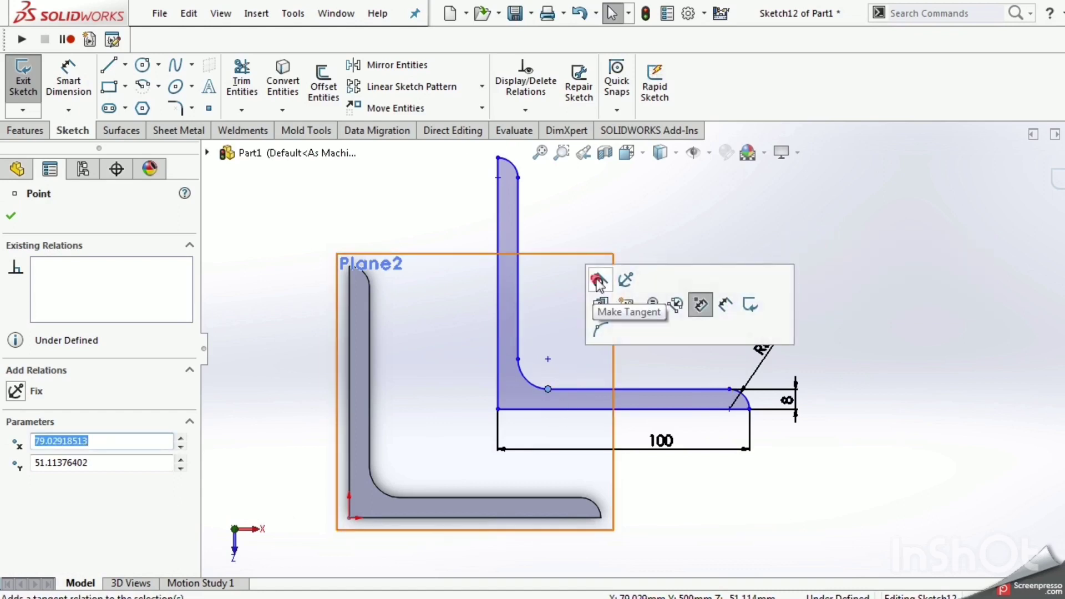
pyautogui.click(518, 359)
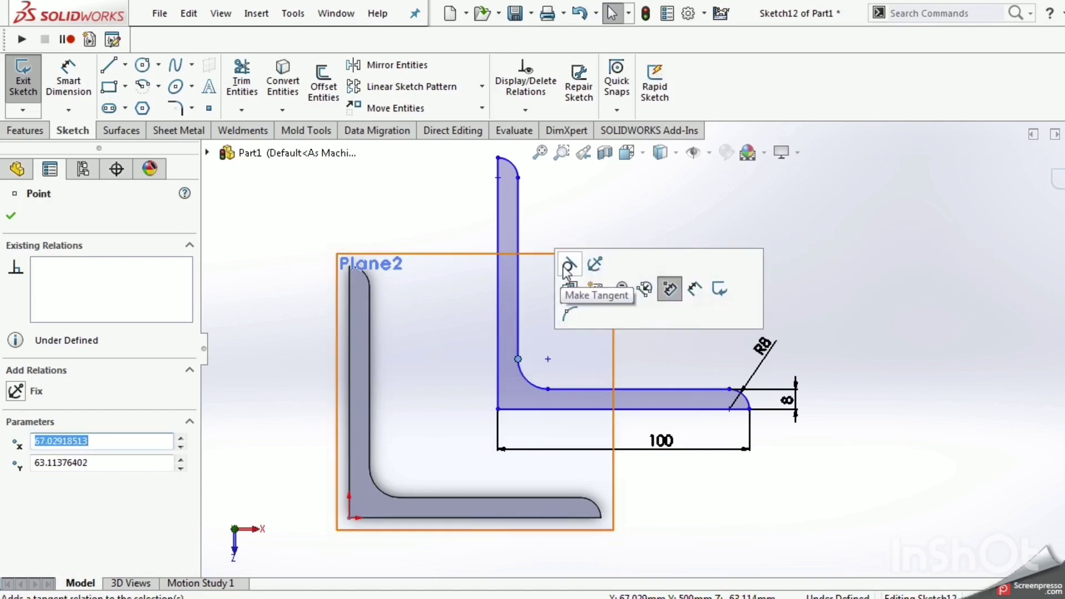
pyautogui.click(601, 178)
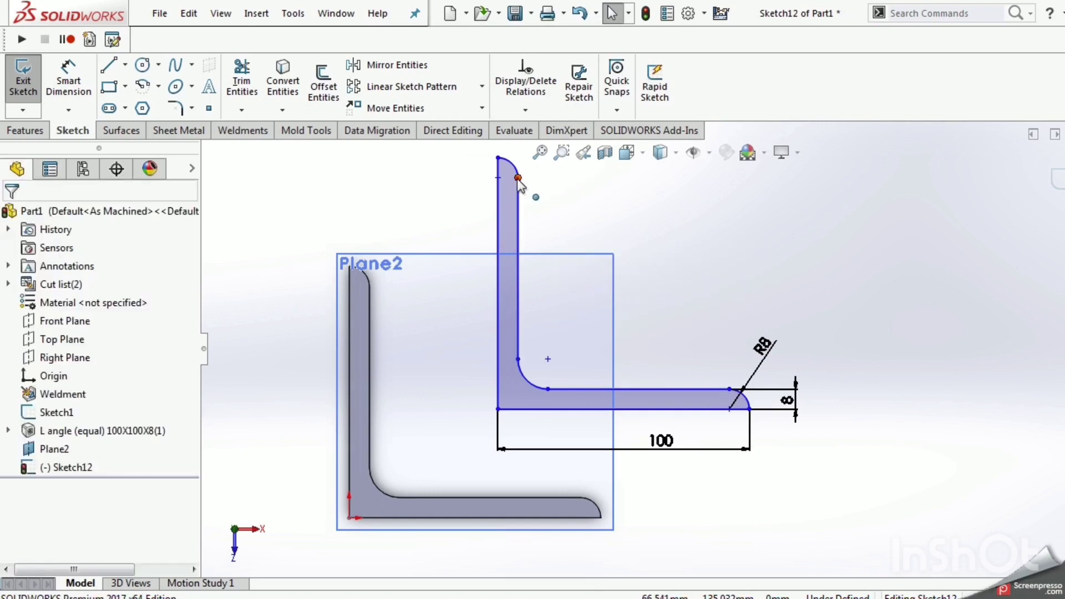
pyautogui.click(519, 178)
pyautogui.click(607, 38)
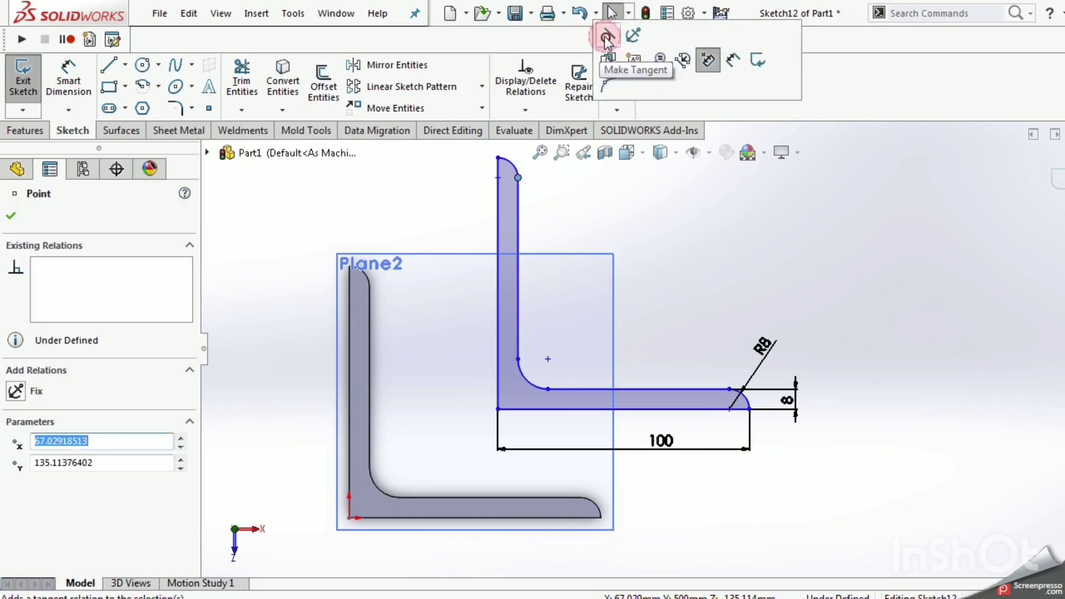
pyautogui.click(551, 217)
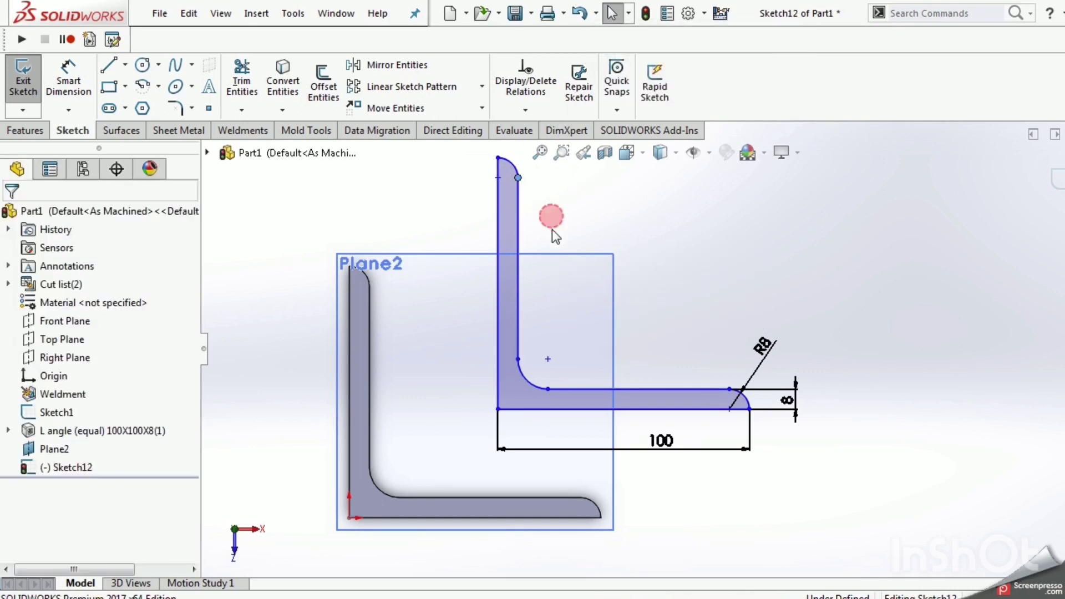
# - Make the top and lower-right tip arcs equal in radius
pyautogui.click(538, 195)
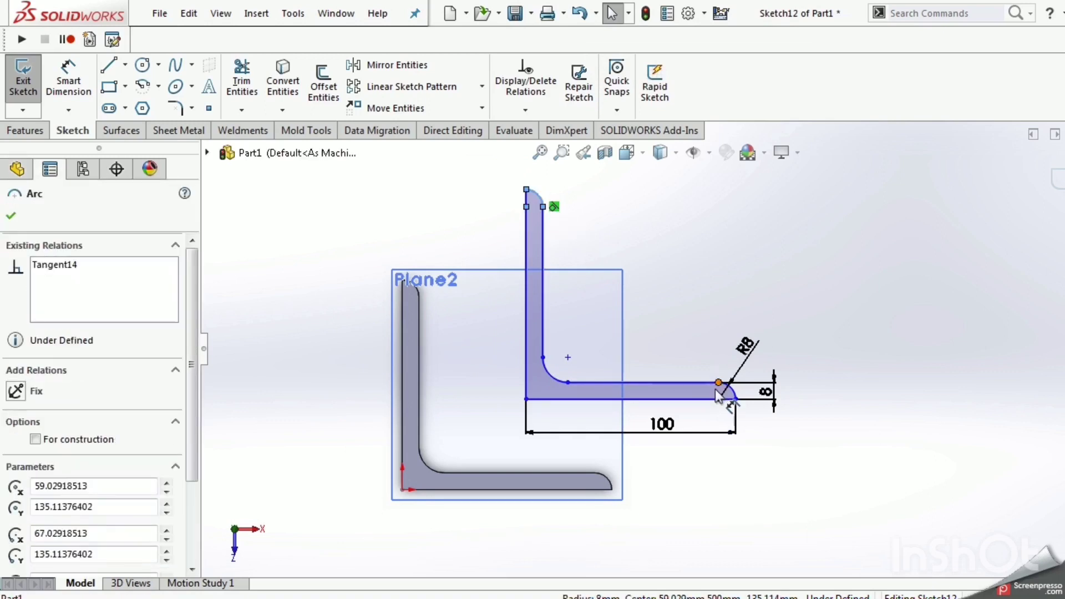
pyautogui.keyDown('ctrl'); pyautogui.click(736, 398); pyautogui.keyUp('ctrl')
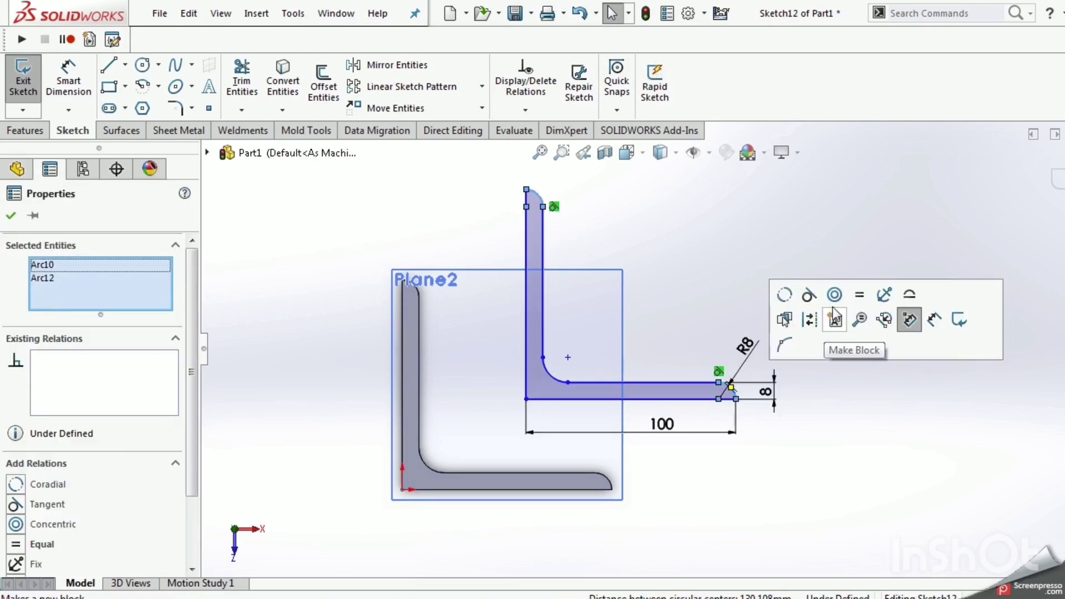
pyautogui.click(860, 295)
pyautogui.click(733, 298)
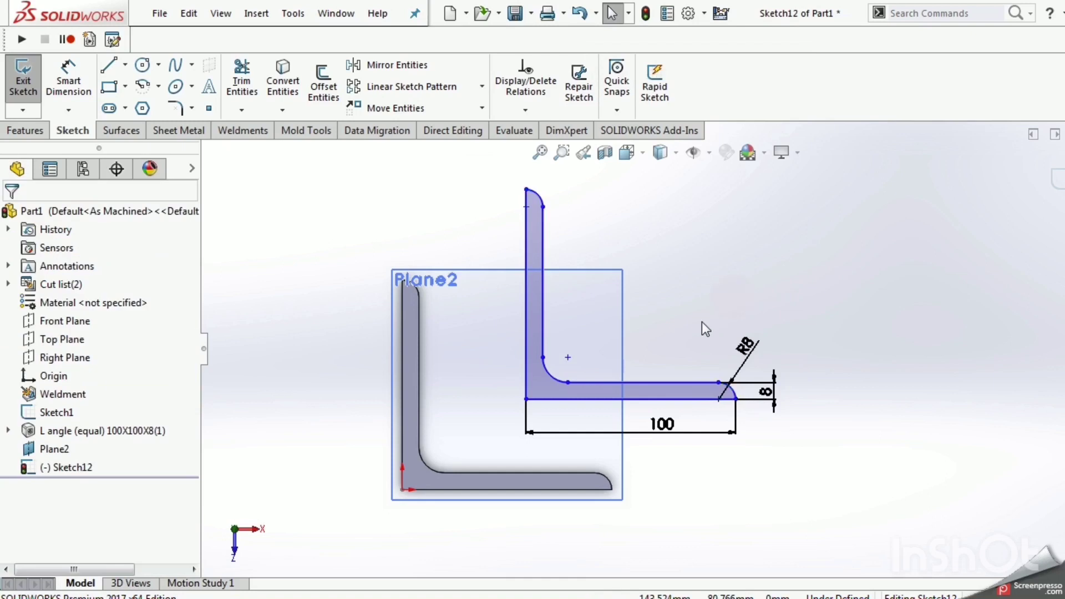
# - Dimension the inner corner fillet to a 12 mm radius
pyautogui.press('s')
pyautogui.click(716, 340)
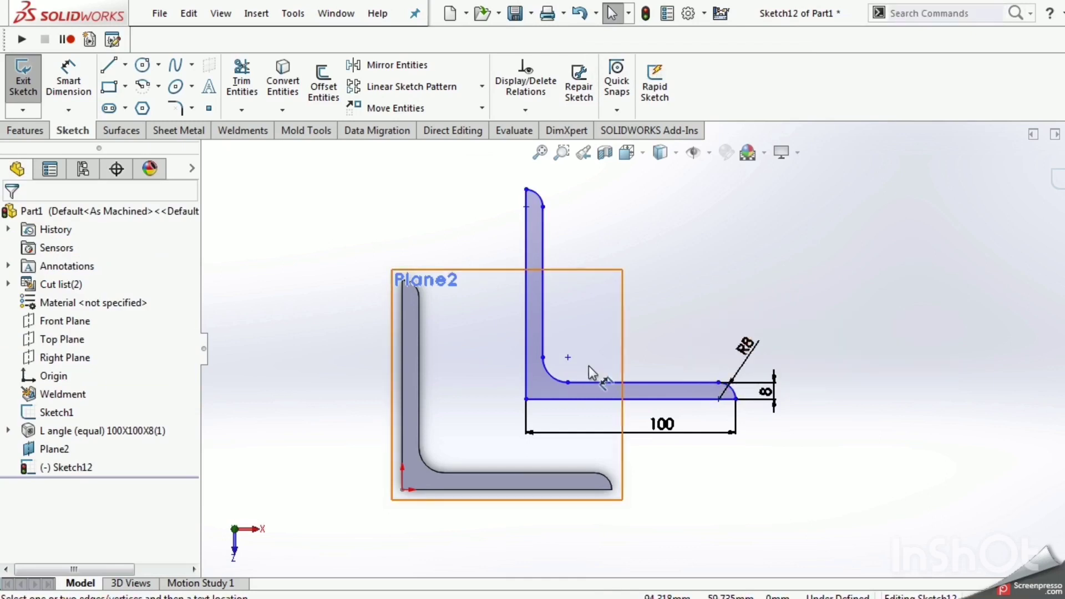
pyautogui.click(554, 373)
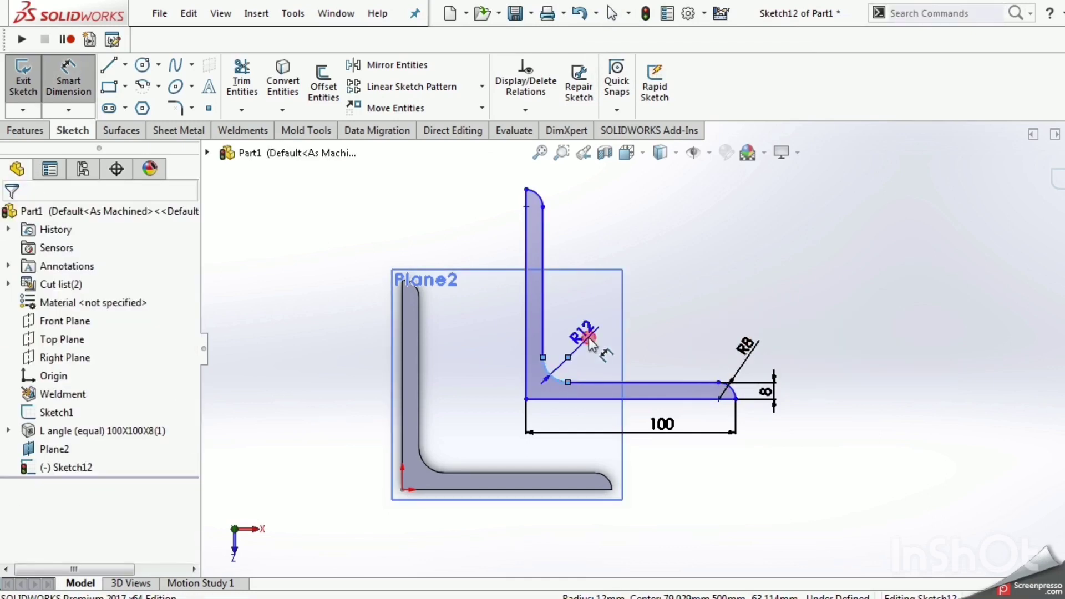
pyautogui.click(579, 355)
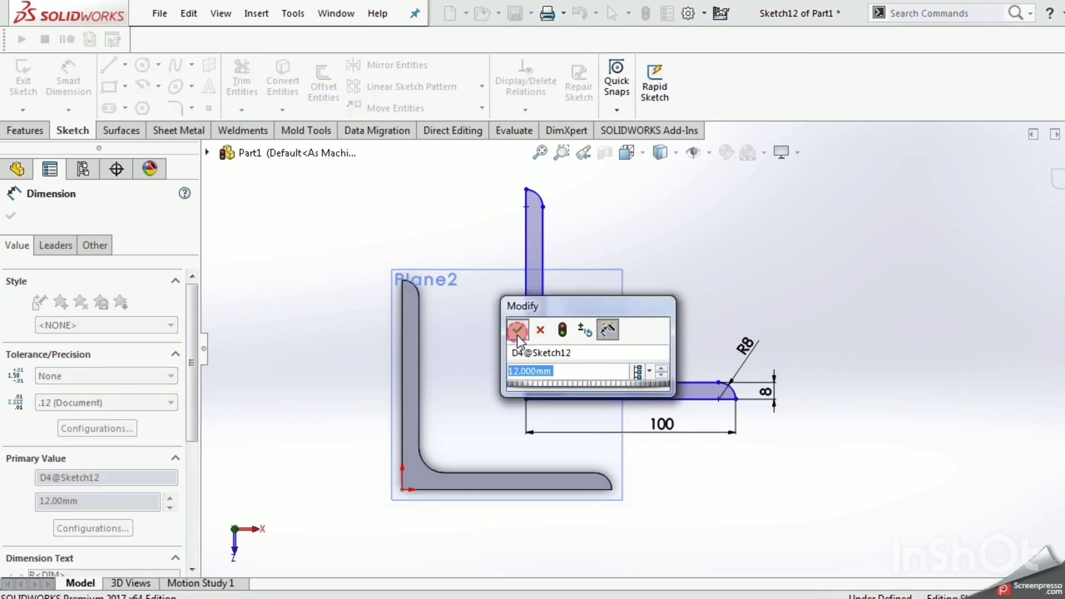
pyautogui.click(517, 328)
pyautogui.press('Escape')
# - Fix the profile's outer corner point in place
pyautogui.click(526, 398)
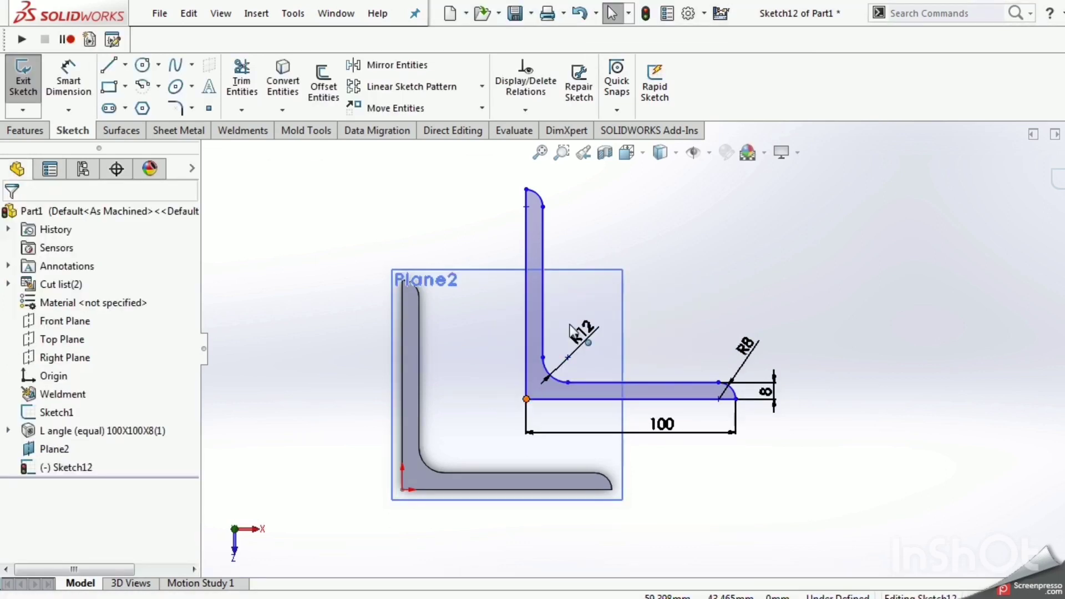
pyautogui.click(791, 209)
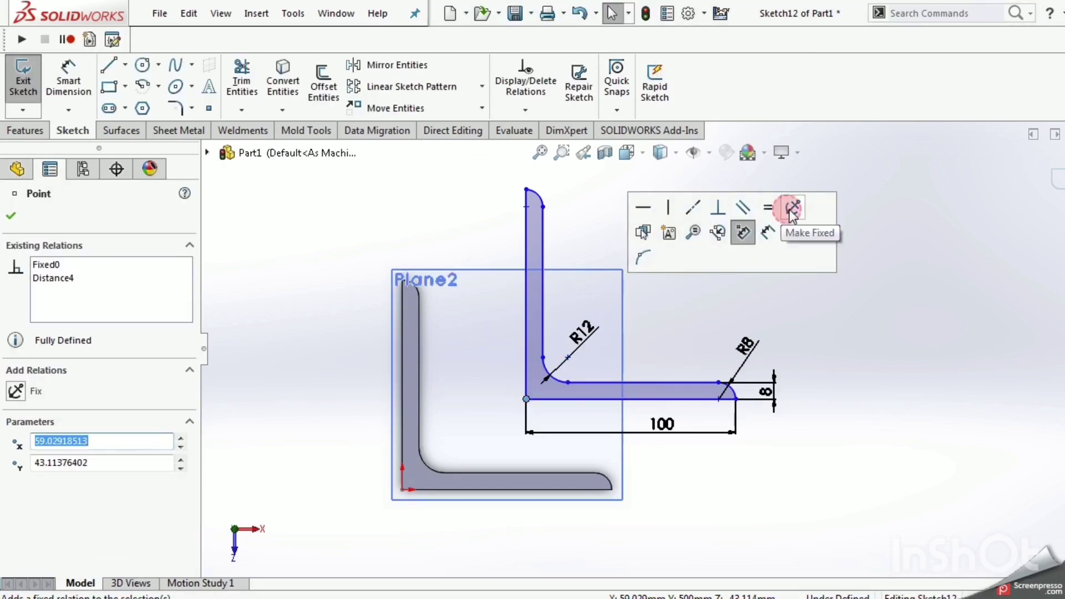
pyautogui.click(814, 285)
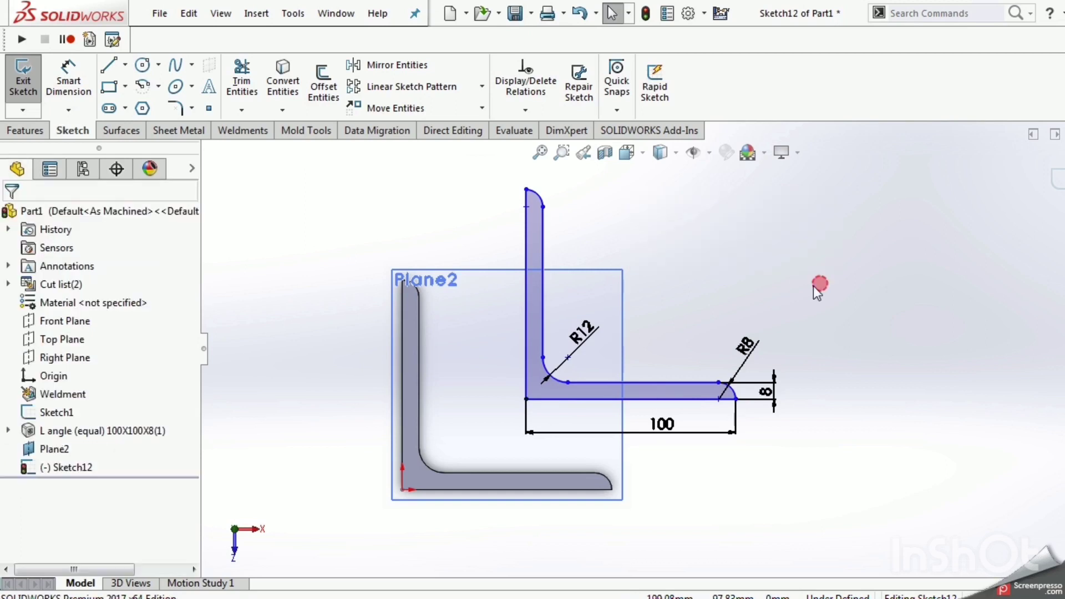
pyautogui.click(709, 153)
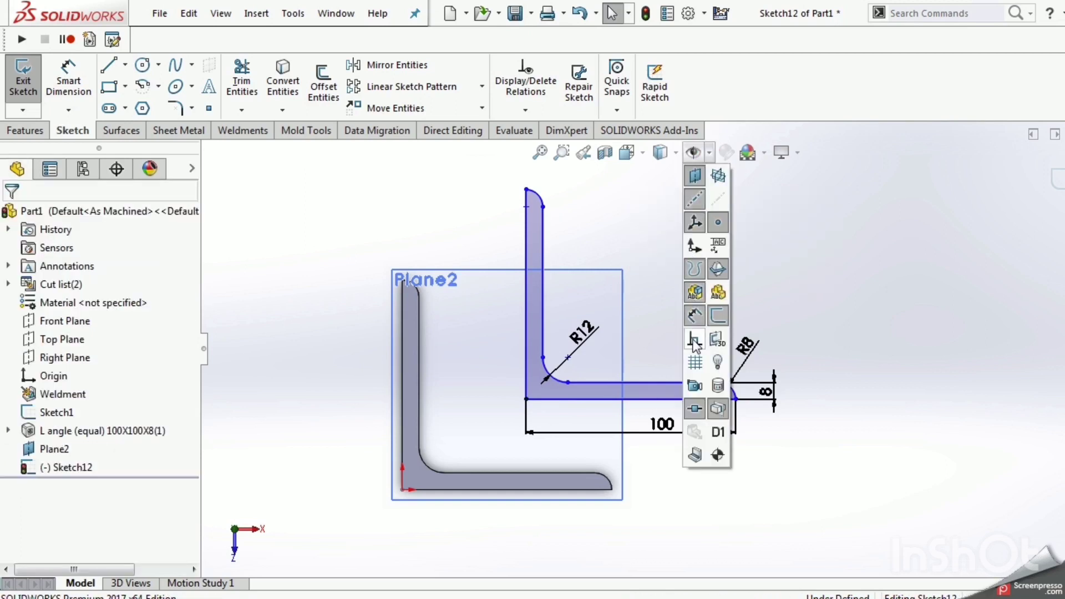
# - Show the sketch relations and delete the Fixed relation on the outer corner
pyautogui.click(695, 340)
pyautogui.scroll(-2, 647, 355)
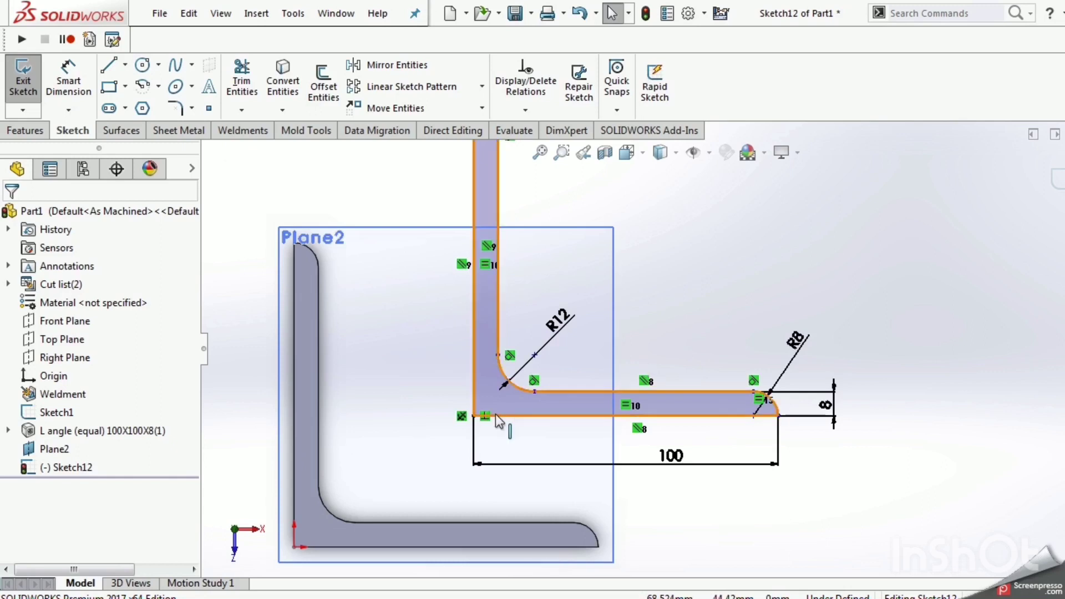
pyautogui.click(475, 416)
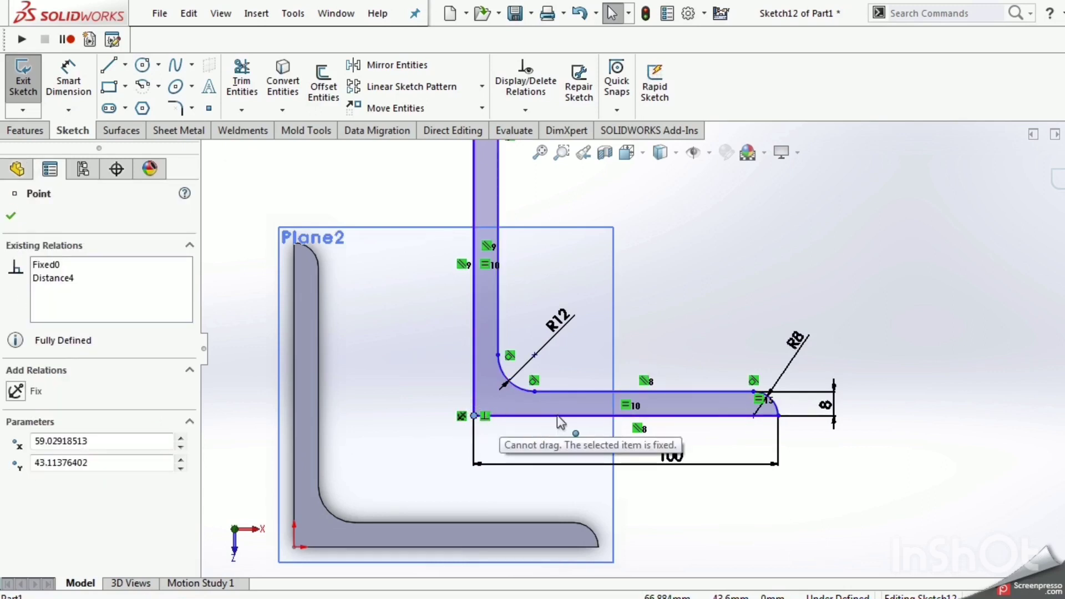
pyautogui.click(463, 417)
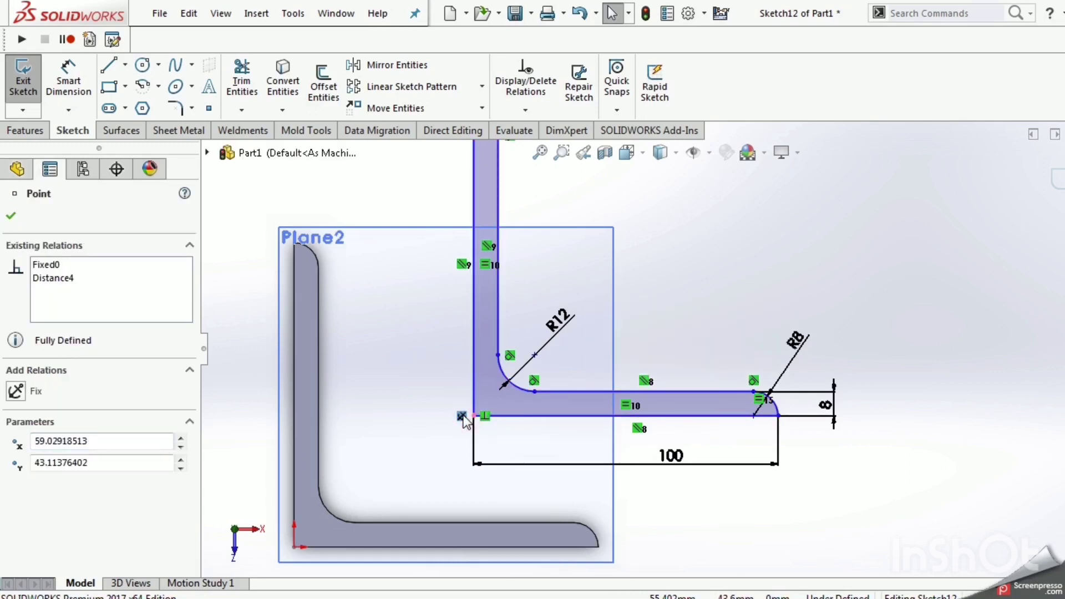
pyautogui.press('Delete')
pyautogui.click(638, 387)
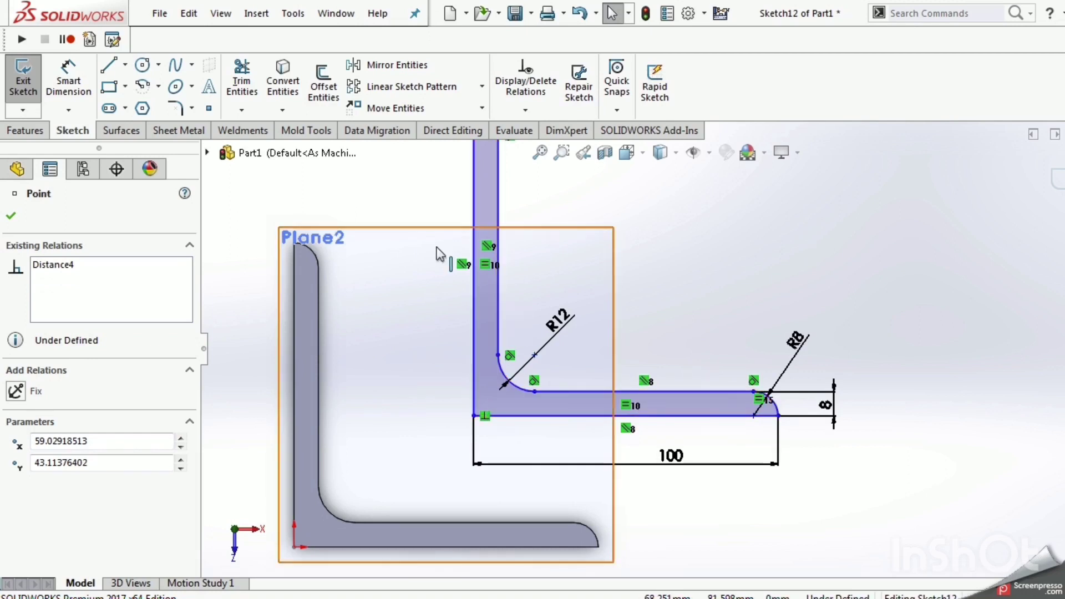
# - Dimension the vertical leg 8 mm thick, then drag the profile's corner down and left
pyautogui.click(69, 77)
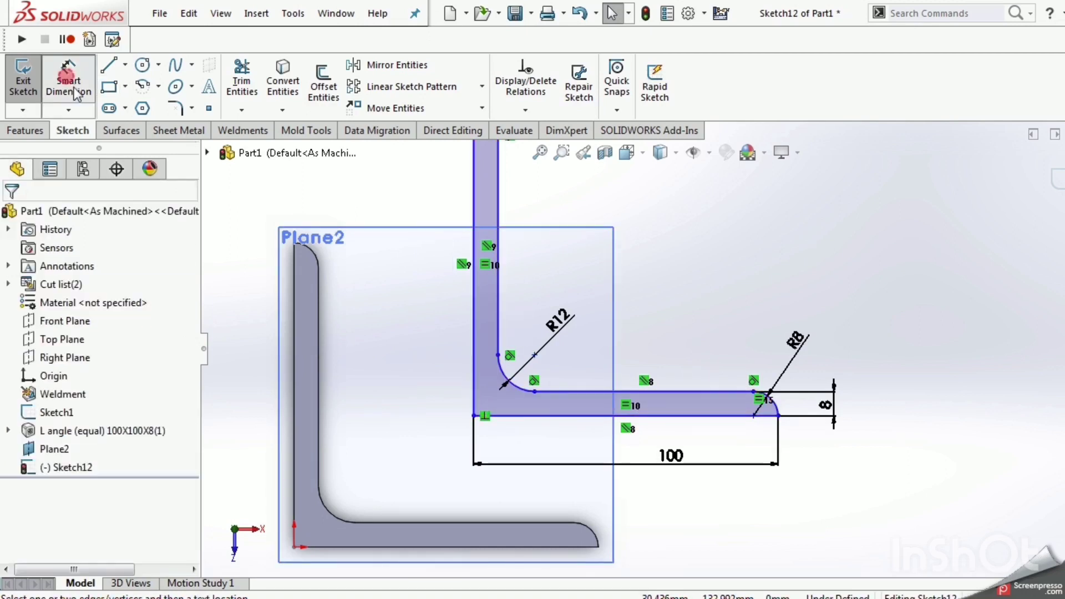
pyautogui.click(501, 300)
pyautogui.click(473, 295)
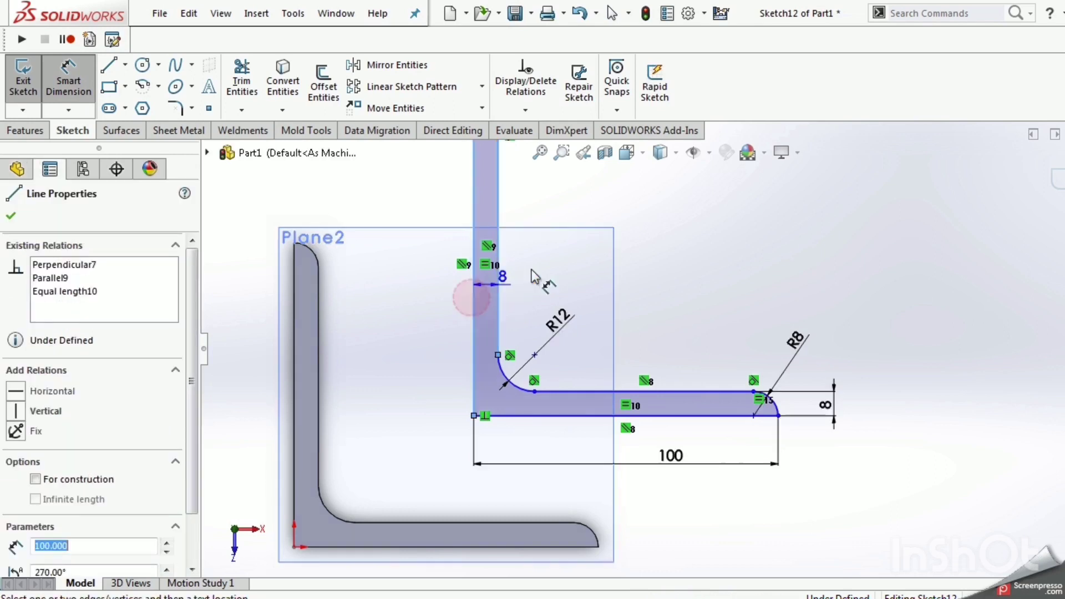
pyautogui.click(531, 204)
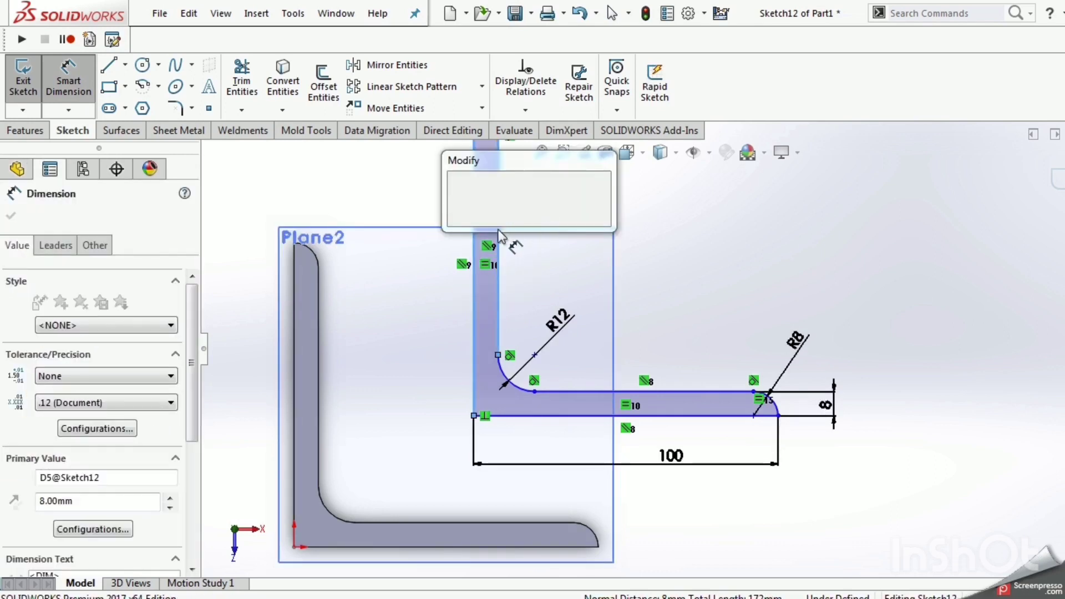
pyautogui.click(460, 194)
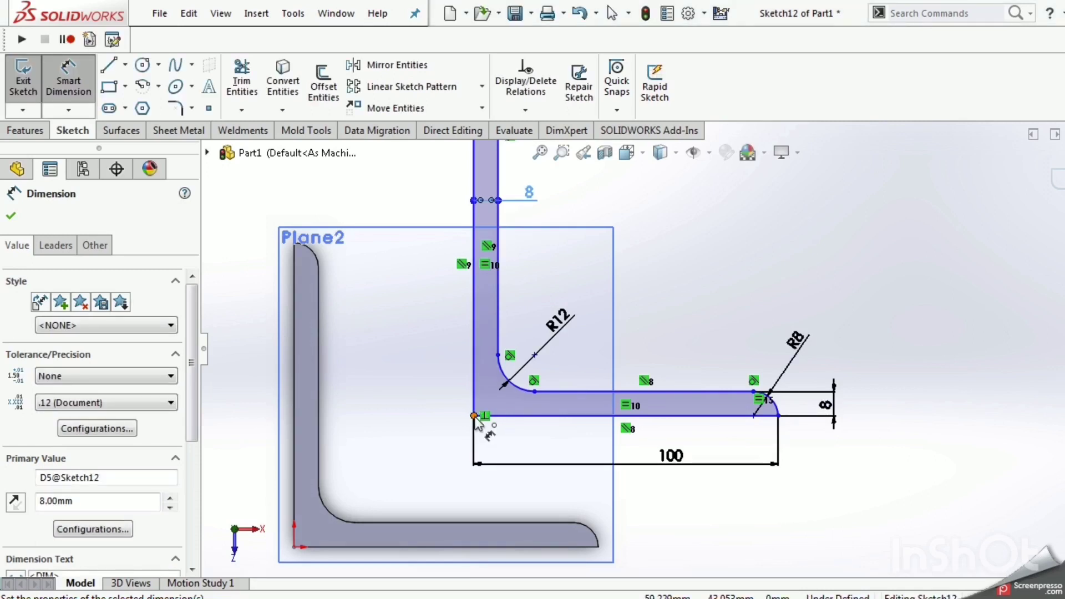
pyautogui.press('Escape')
pyautogui.press('Escape')
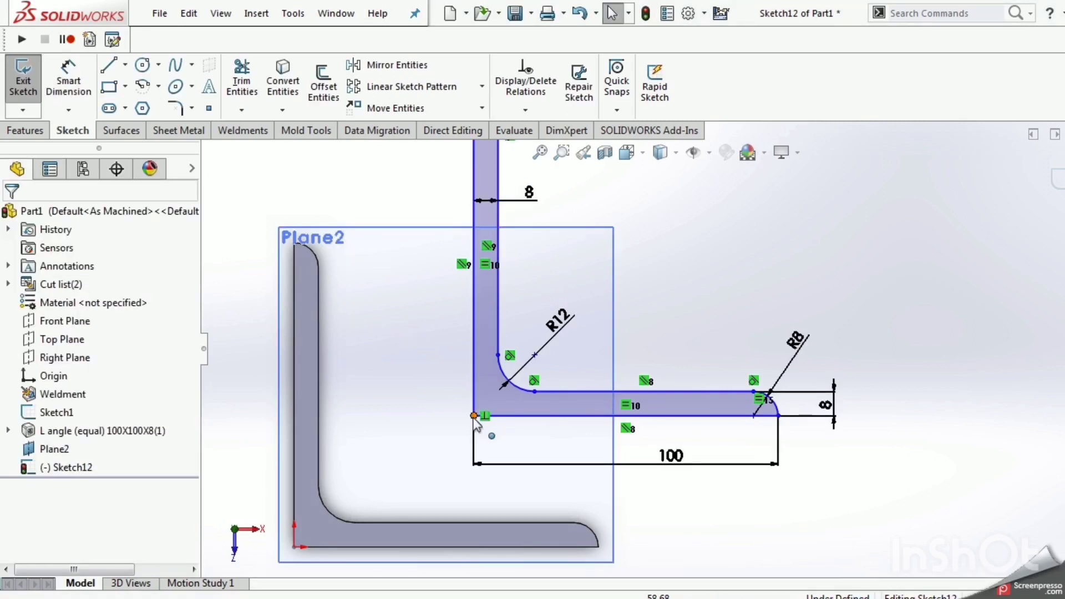
pyautogui.click(474, 416)
pyautogui.moveTo(483, 411)
pyautogui.mouseDown()
pyautogui.moveTo(458, 443)
pyautogui.moveTo(439, 417)
pyautogui.mouseUp()
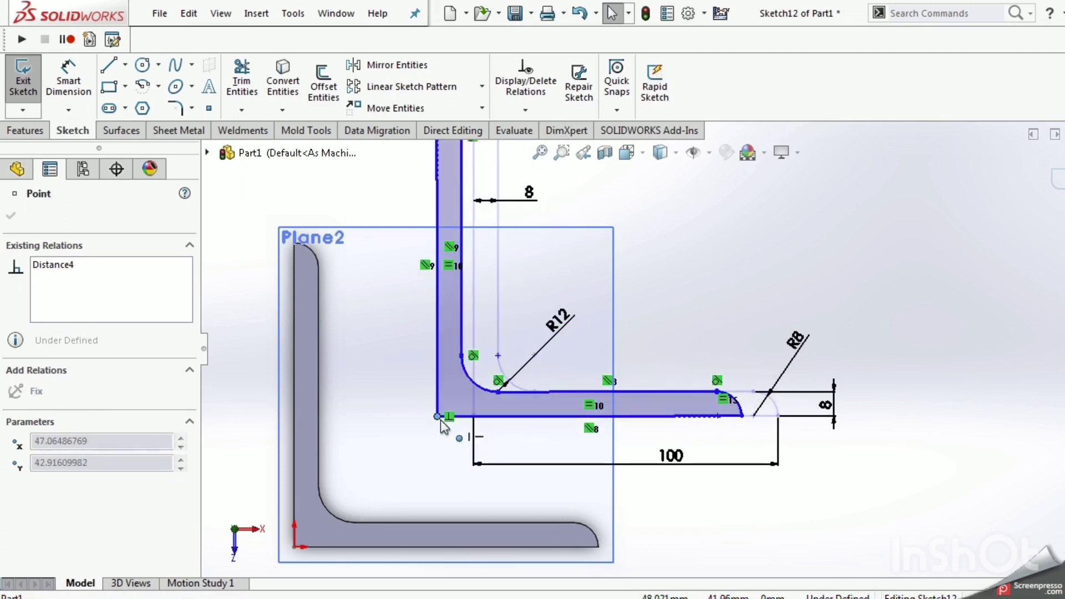
# - Make the sketch's bottom and vertical lines collinear with the matching edges of the existing angle
pyautogui.click(496, 417)
pyautogui.keyDown('ctrl'); pyautogui.click(507, 523); pyautogui.keyUp('ctrl')
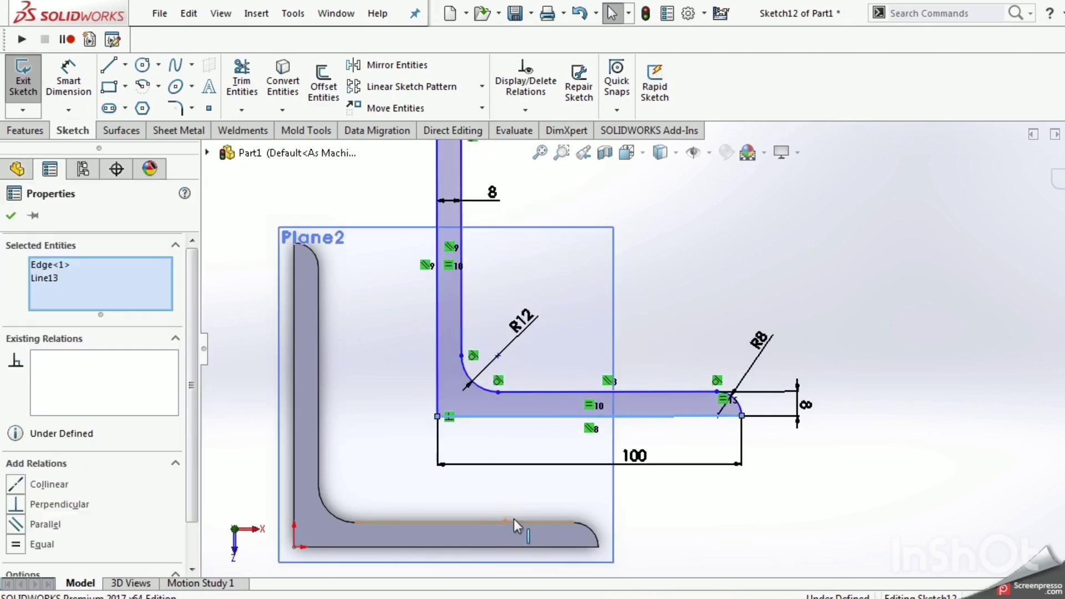
pyautogui.click(555, 424)
pyautogui.click(714, 316)
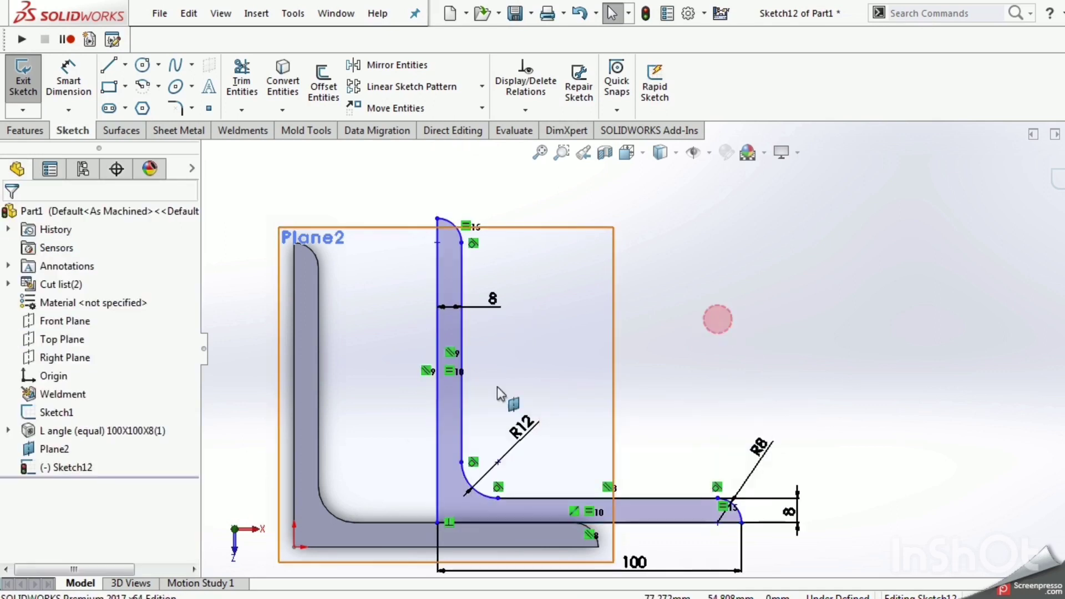
pyautogui.click(438, 411)
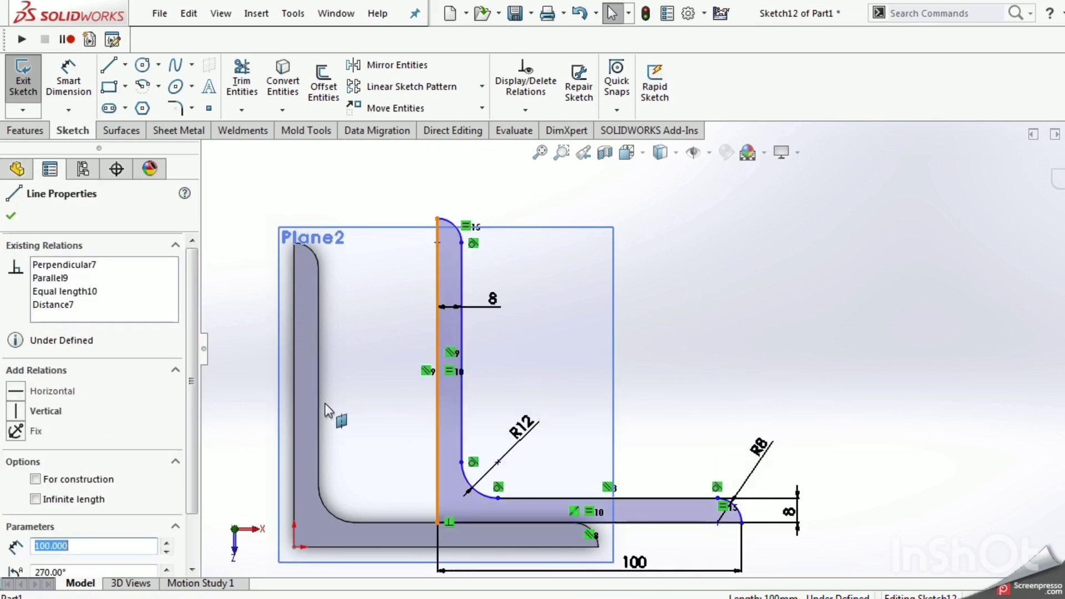
pyautogui.keyDown('ctrl'); pyautogui.click(318, 404); pyautogui.keyUp('ctrl')
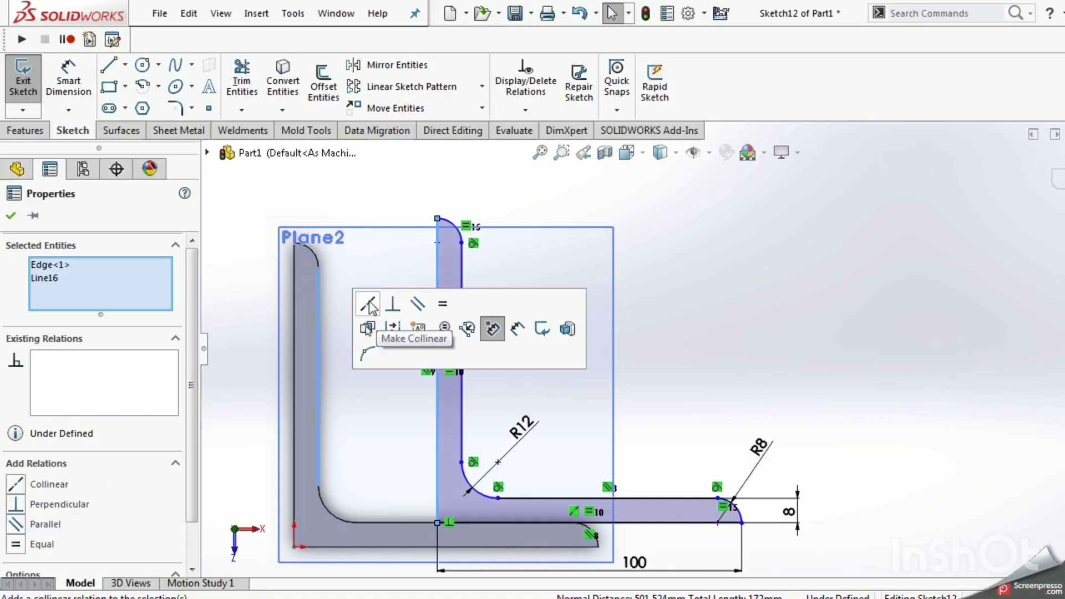
pyautogui.click(366, 302)
pyautogui.click(687, 313)
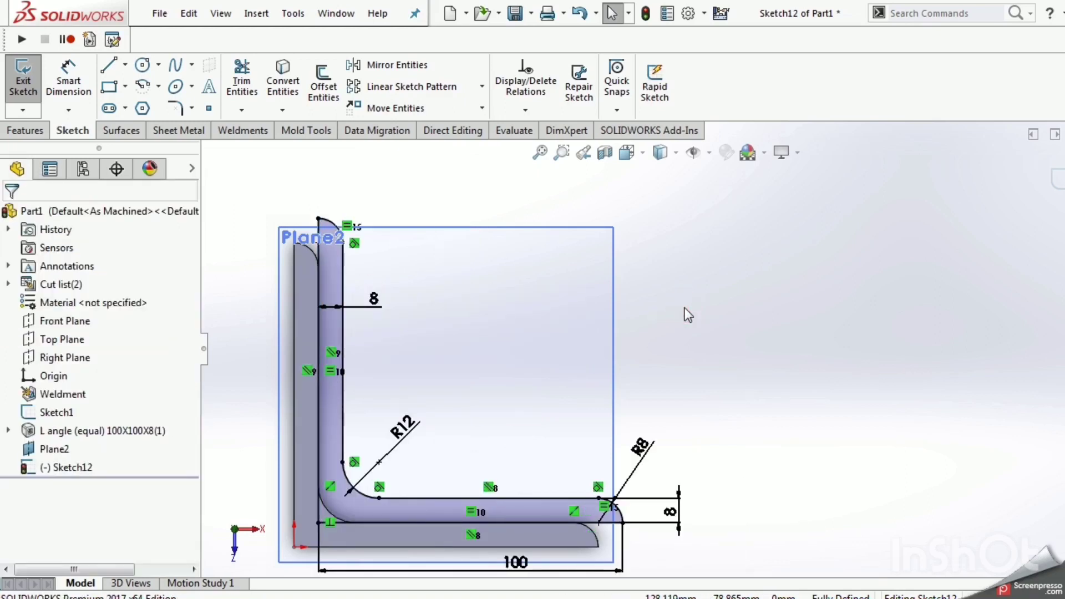
pyautogui.scroll(2, 681, 325)
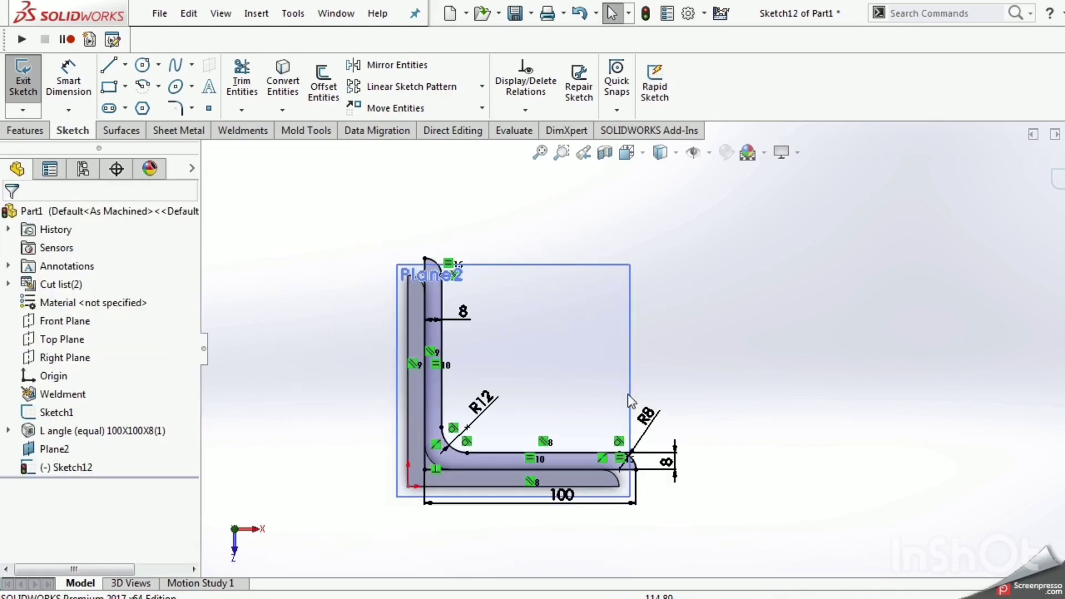
pyautogui.scroll(-2, 596, 402)
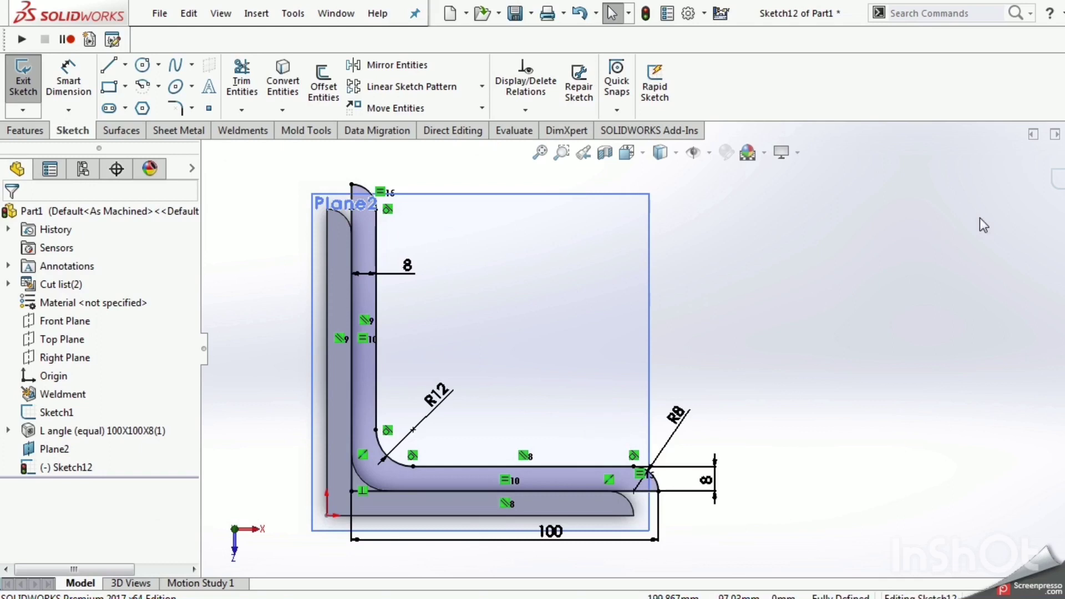
# - Extrude the L profile 400 mm Mid Plane about Plane2 as a separate, unmerged body
pyautogui.click(27, 131)
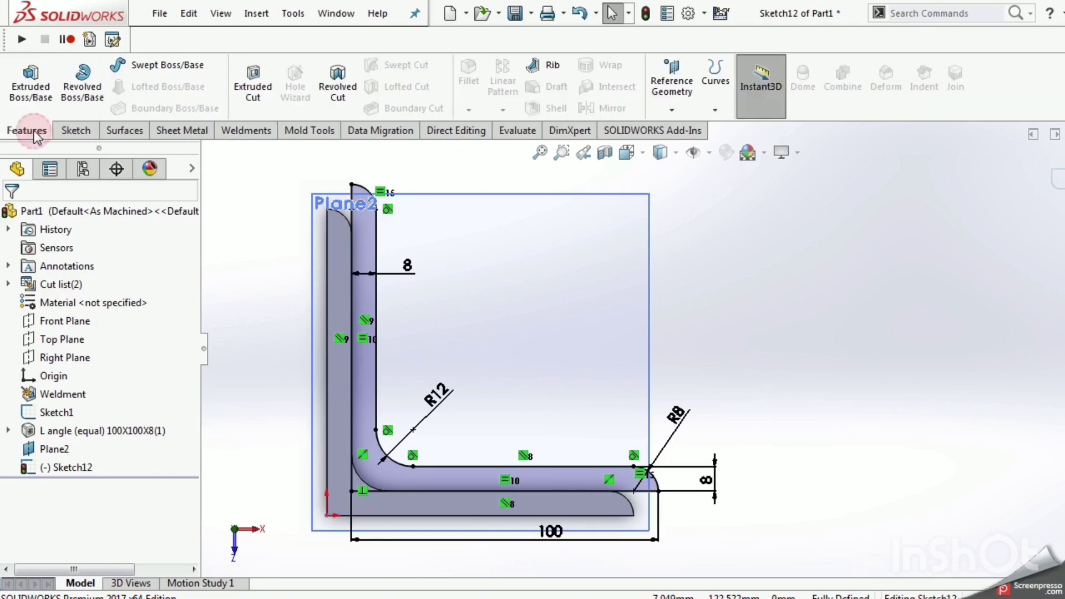
pyautogui.click(30, 89)
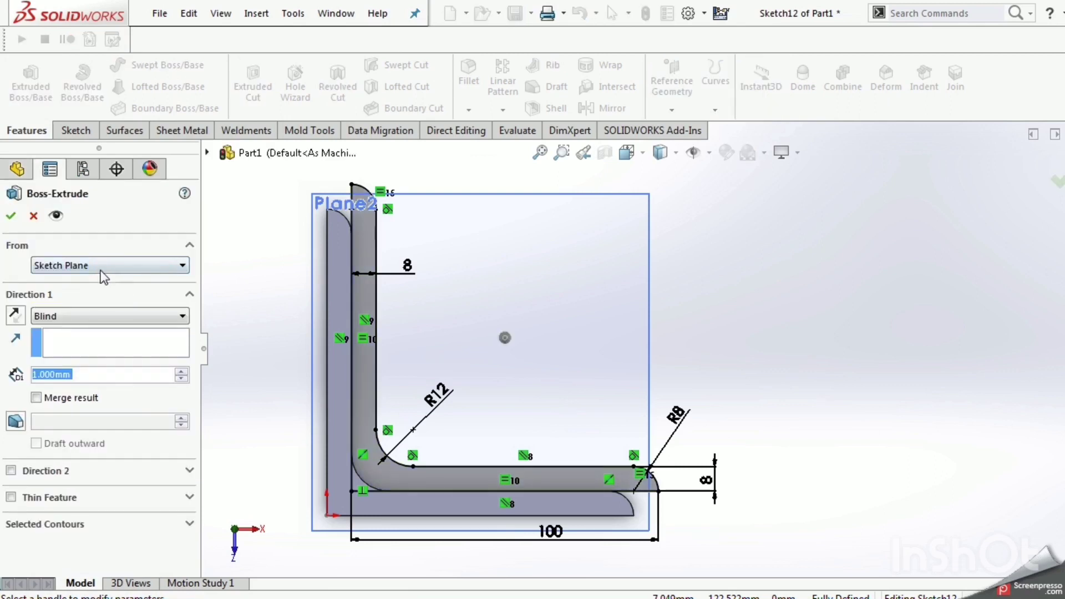
pyautogui.click(103, 266)
pyautogui.click(99, 317)
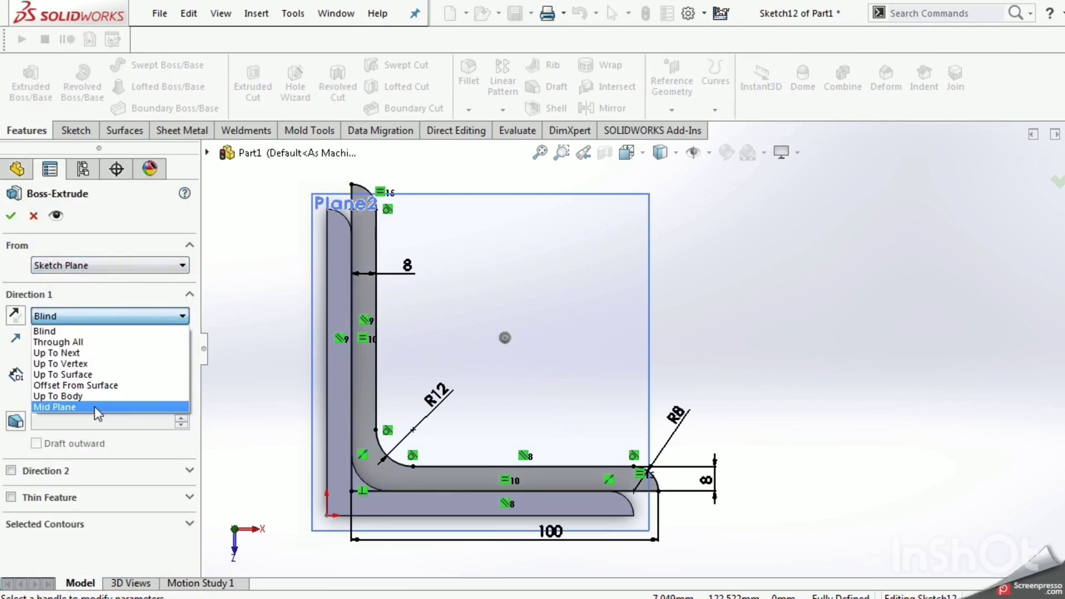
pyautogui.click(94, 408)
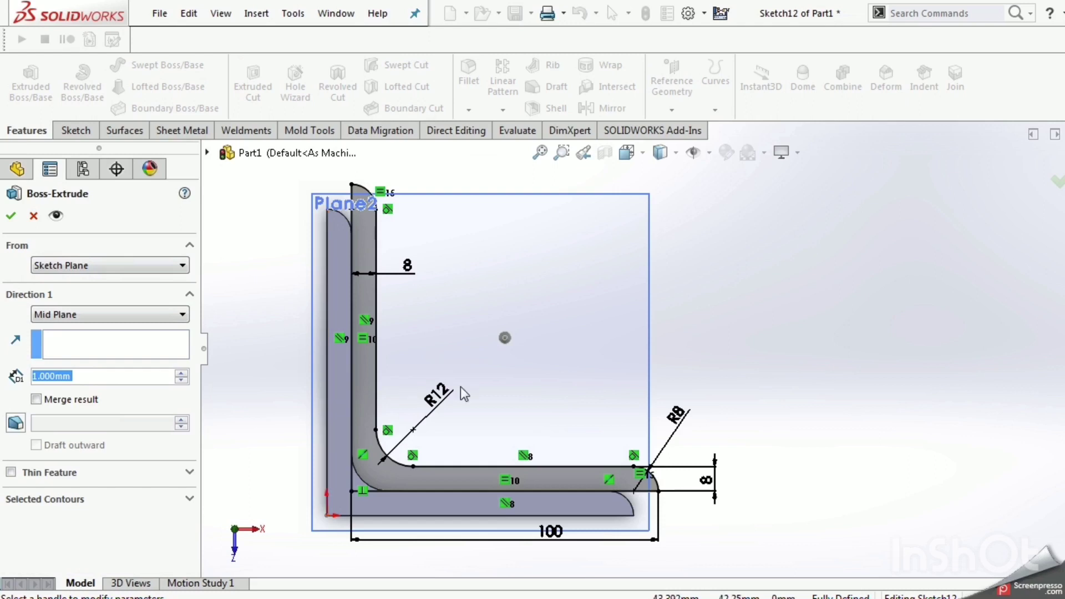
pyautogui.moveTo(461, 387)
pyautogui.mouseDown(button='middle')
pyautogui.moveTo(510, 323)
pyautogui.moveTo(283, 363)
pyautogui.mouseUp(button='middle')
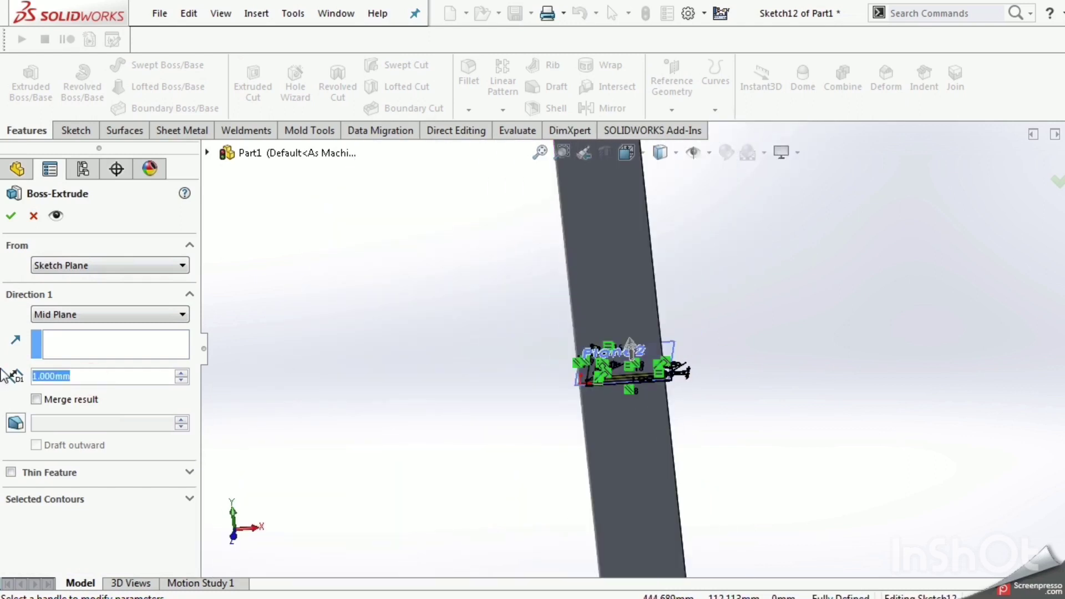
pyautogui.write('400')
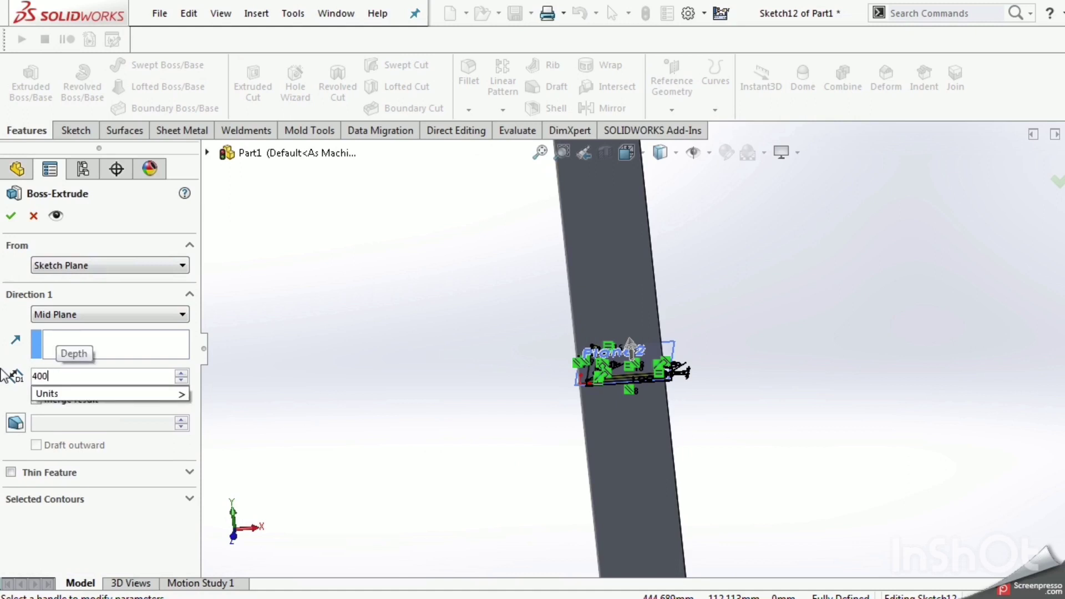
pyautogui.press('Return')
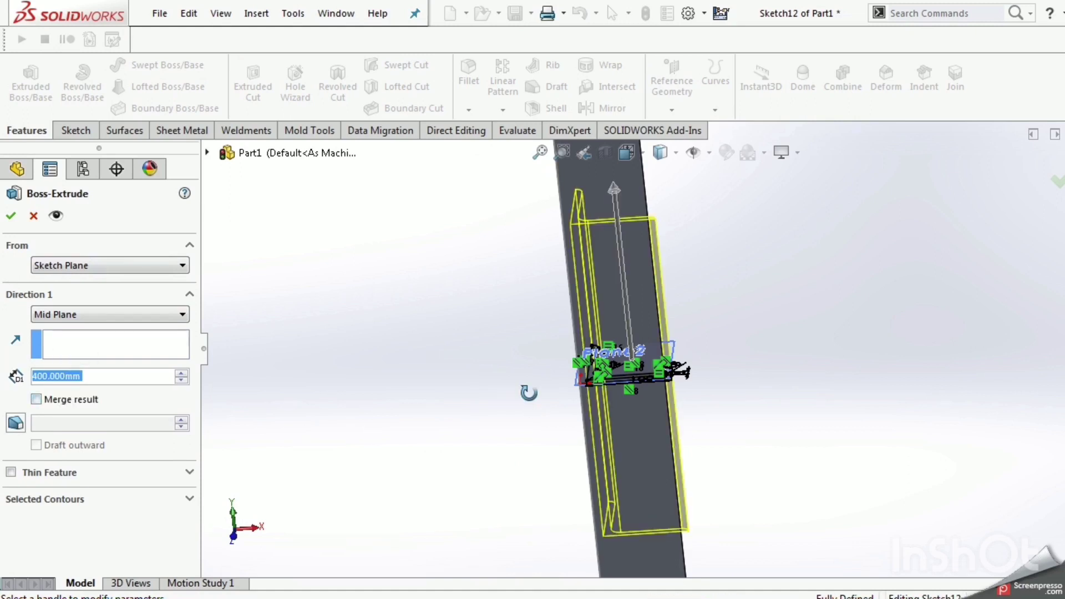
pyautogui.moveTo(529, 394)
pyautogui.mouseDown(button='middle')
pyautogui.moveTo(545, 309)
pyautogui.moveTo(487, 335)
pyautogui.moveTo(452, 428)
pyautogui.mouseUp(button='middle')
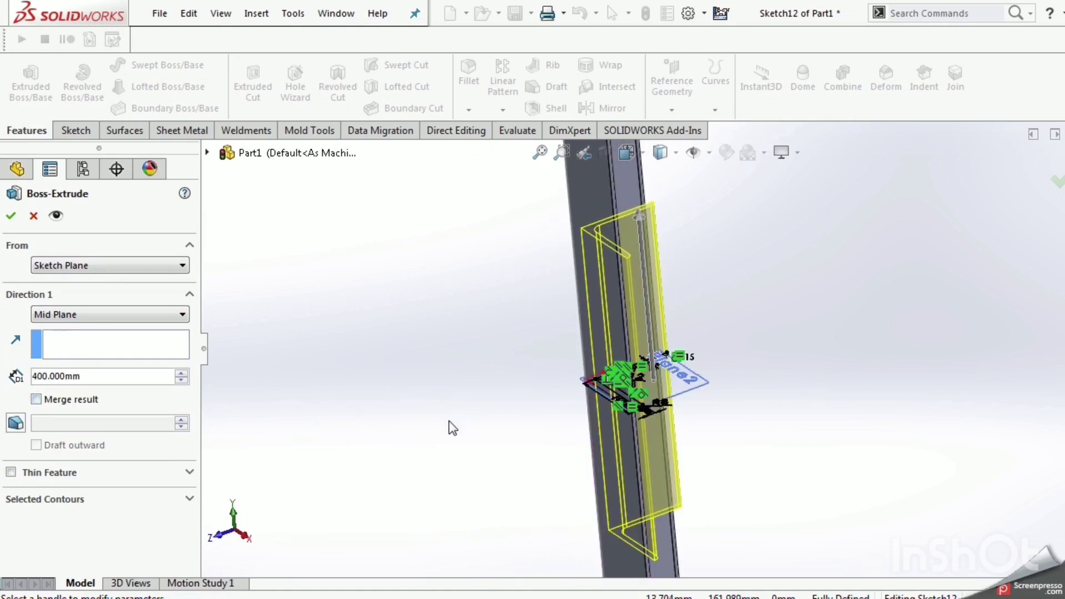
pyautogui.click(11, 218)
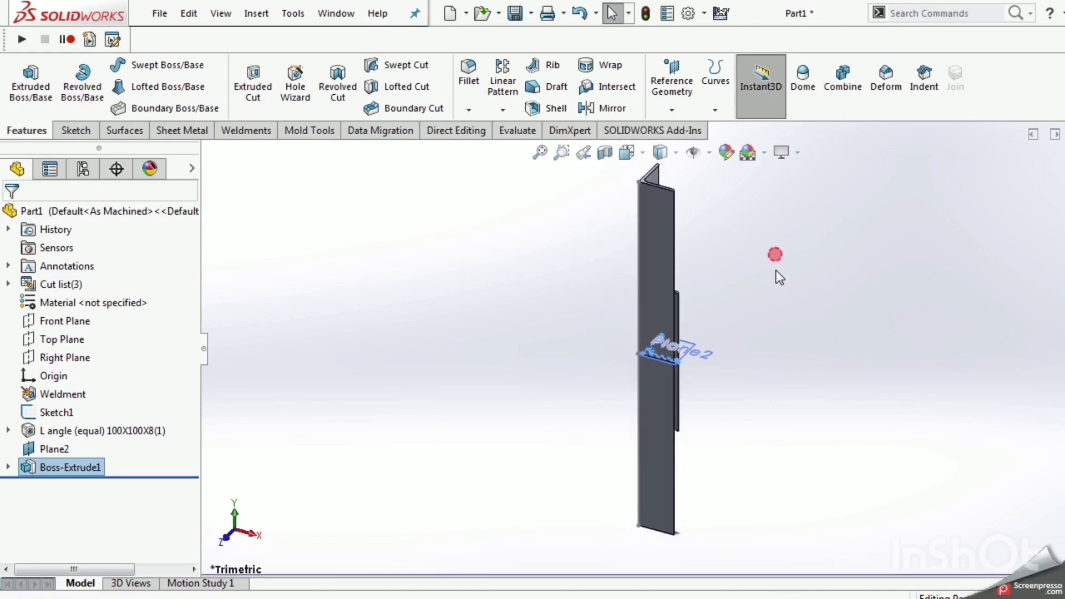
# - Start a new sketch on Plane2 through the extruded angle
pyautogui.scroll(-3, 721, 358)
pyautogui.scroll(-2, 705, 358)
pyautogui.scroll(2, 620, 358)
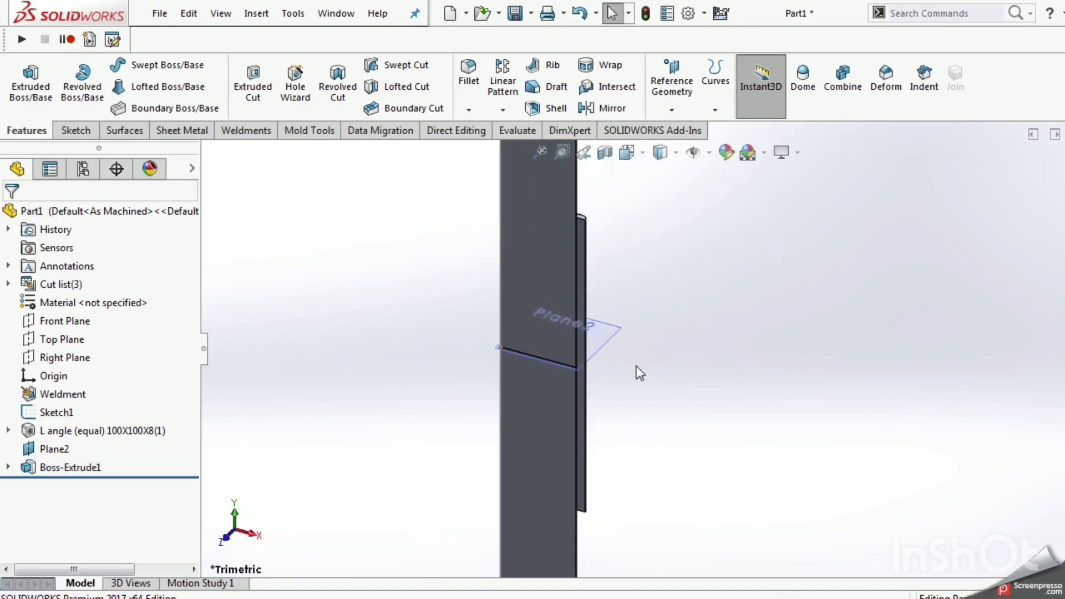
pyautogui.click(607, 344)
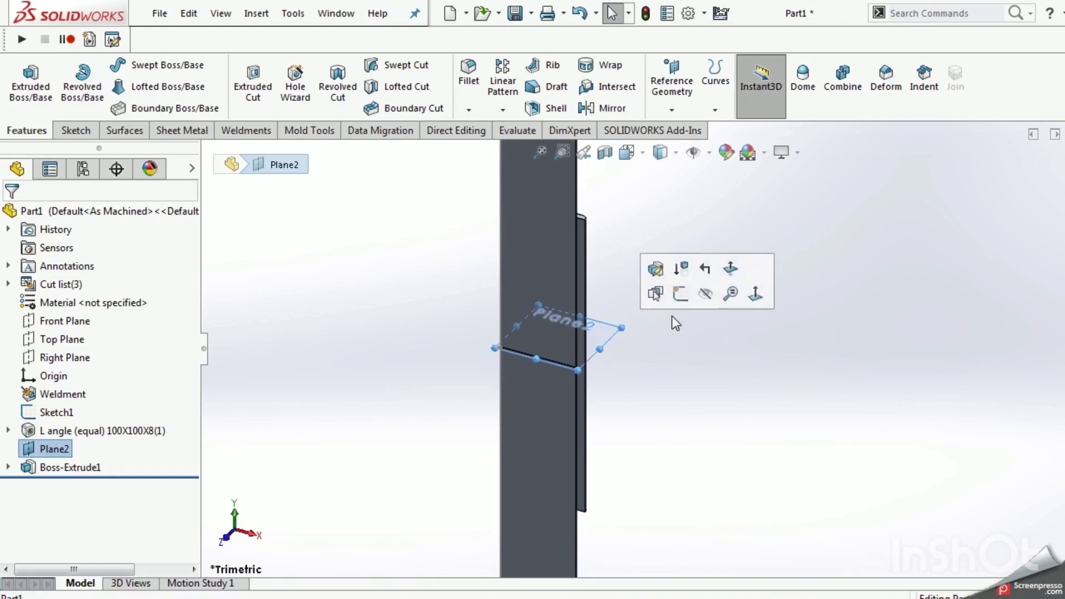
pyautogui.click(681, 295)
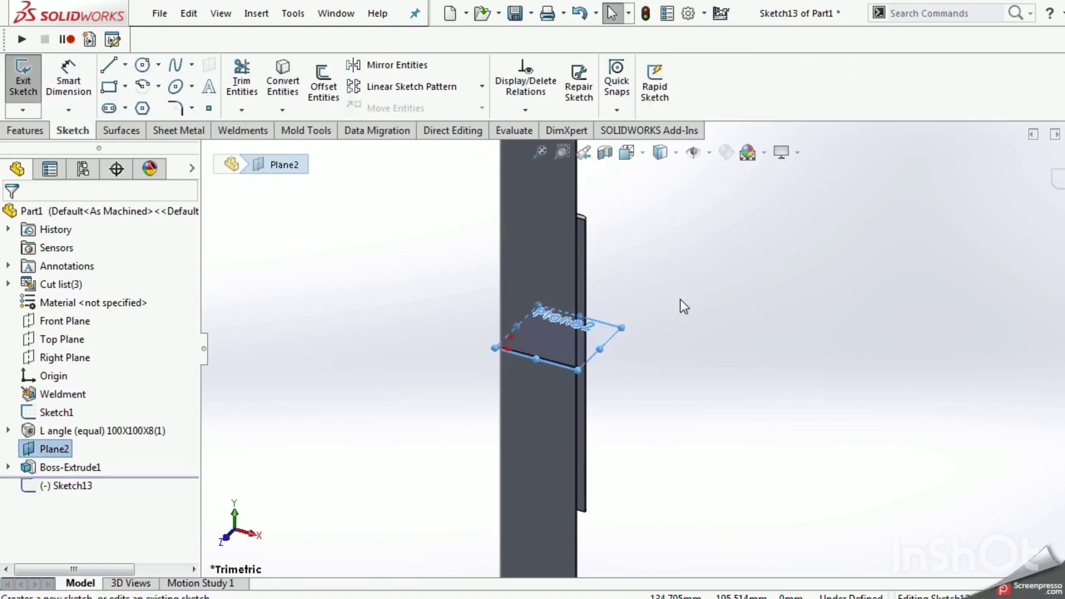
pyautogui.press('space')
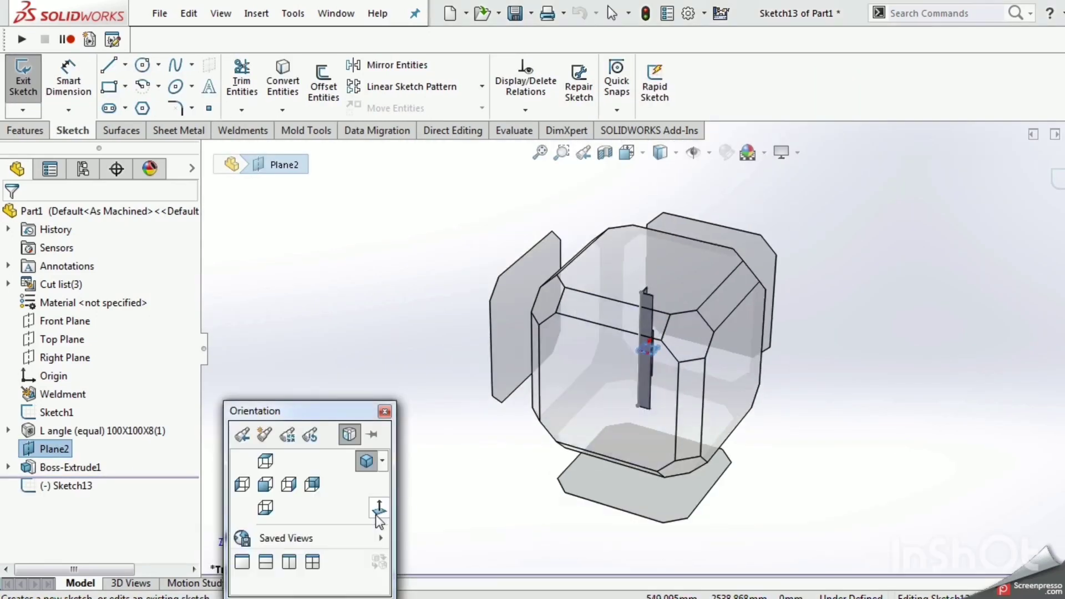
# - View Plane2 Normal To and convert the extruded angle's end face into sketch edges
pyautogui.click(376, 512)
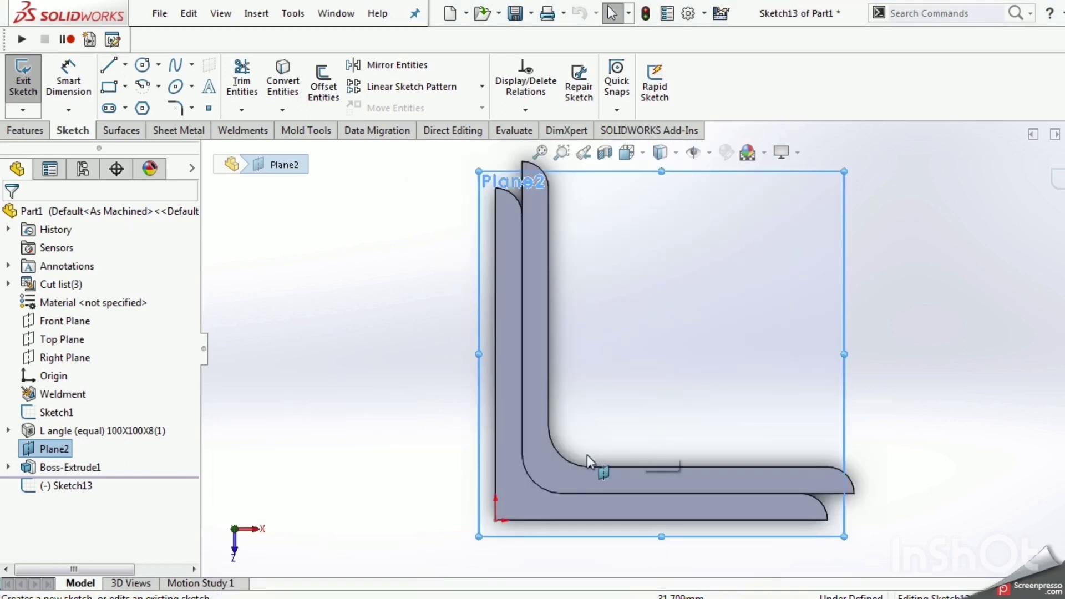
pyautogui.click(563, 473)
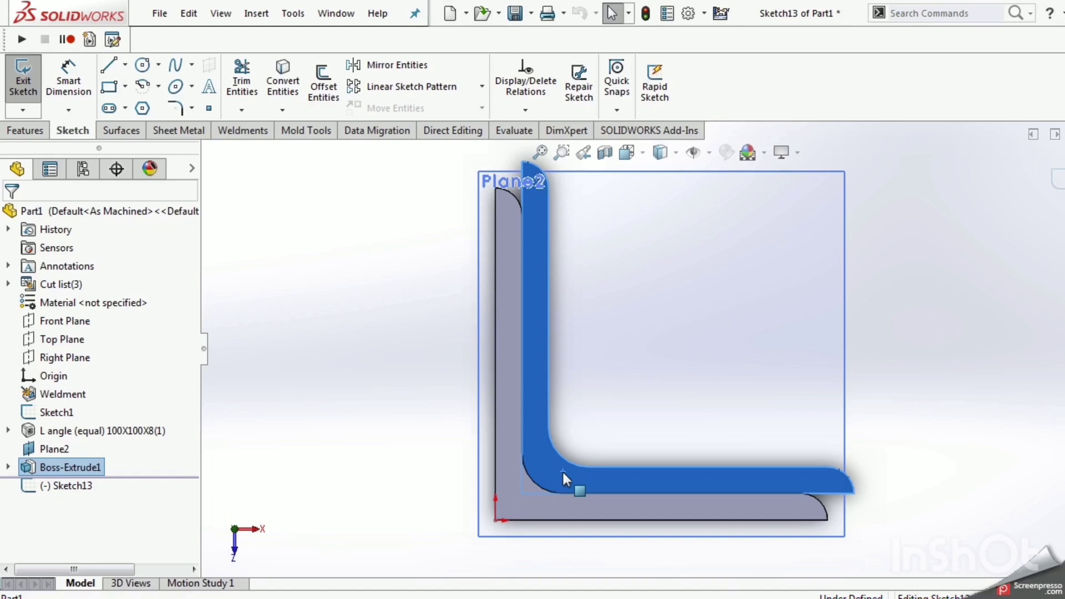
pyautogui.click(281, 82)
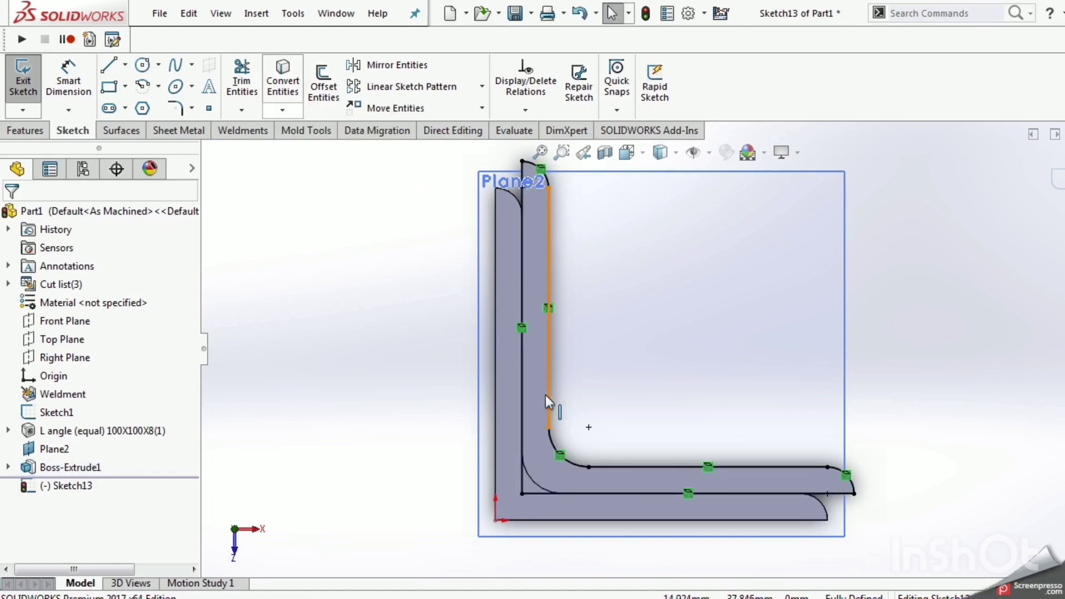
pyautogui.scroll(2, 619, 379)
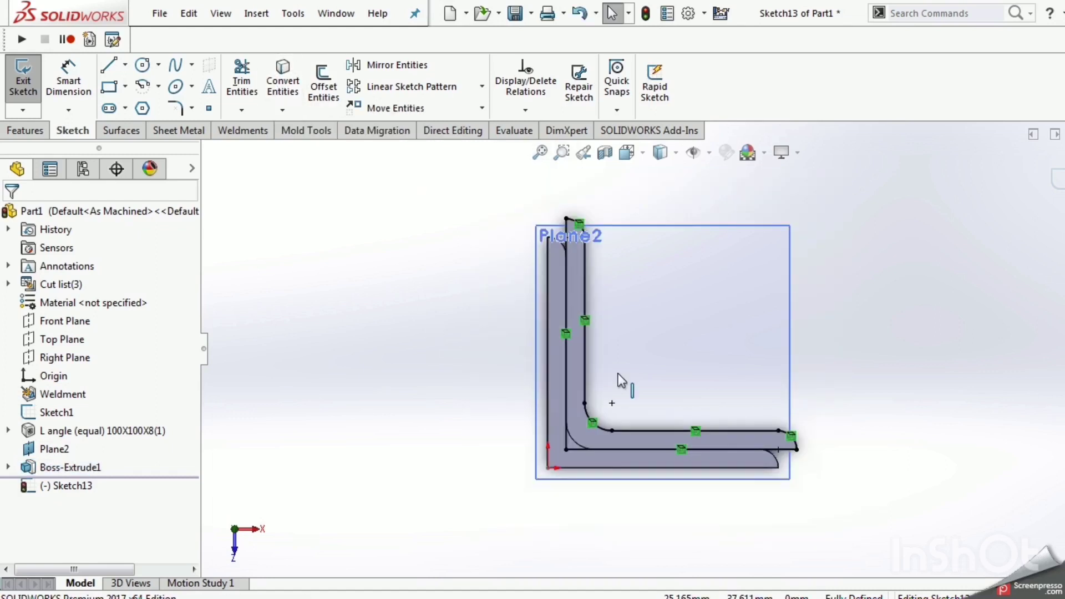
# - Draw a corner rectangle enclosing the L profile, then undo the moved centre point
pyautogui.click(109, 92)
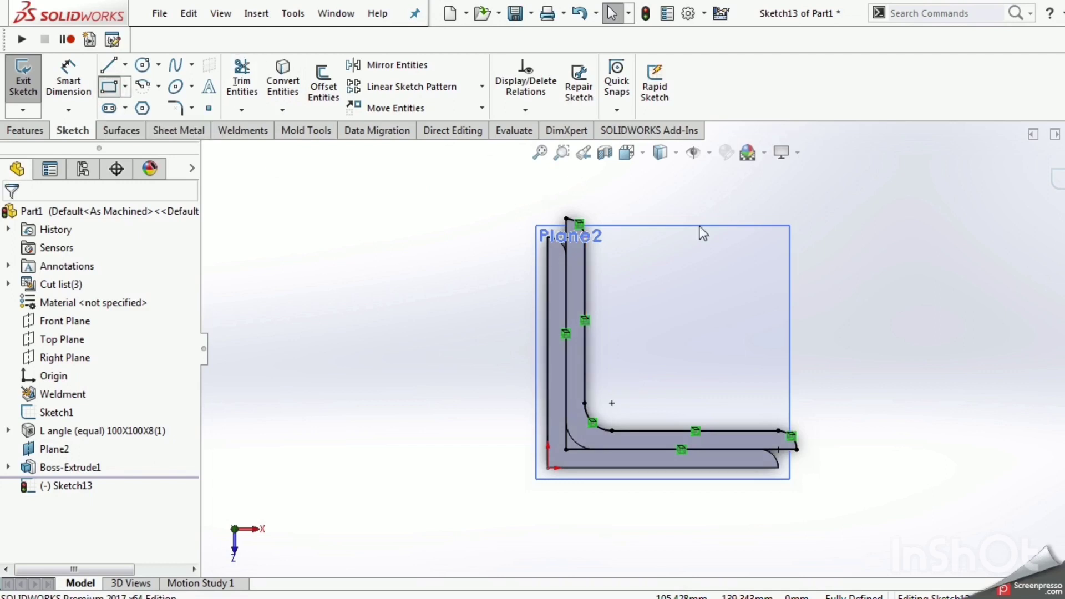
pyautogui.click(842, 200)
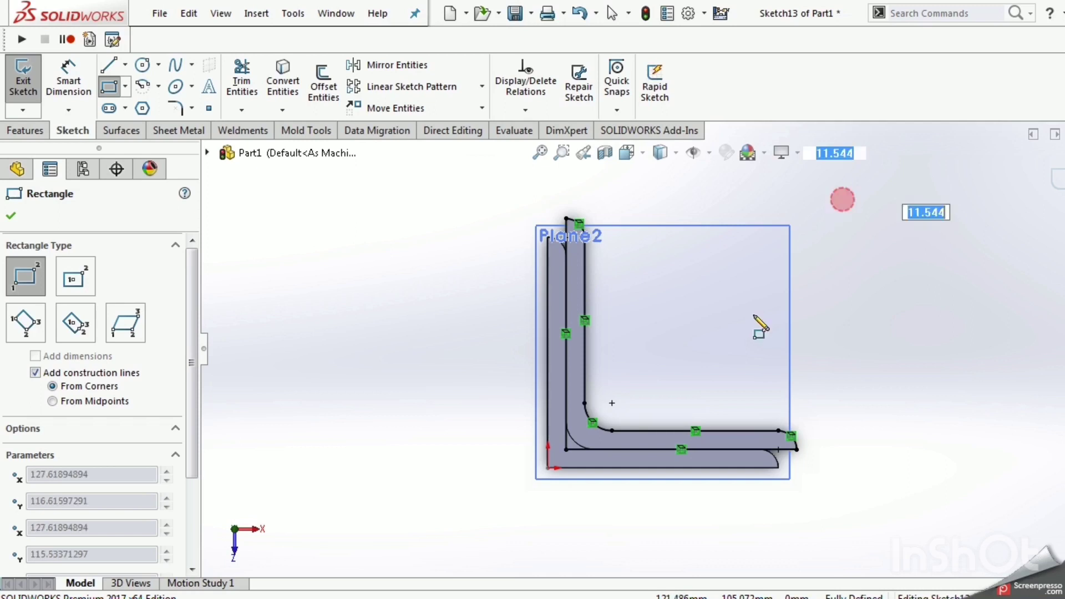
pyautogui.click(496, 506)
pyautogui.press('Escape')
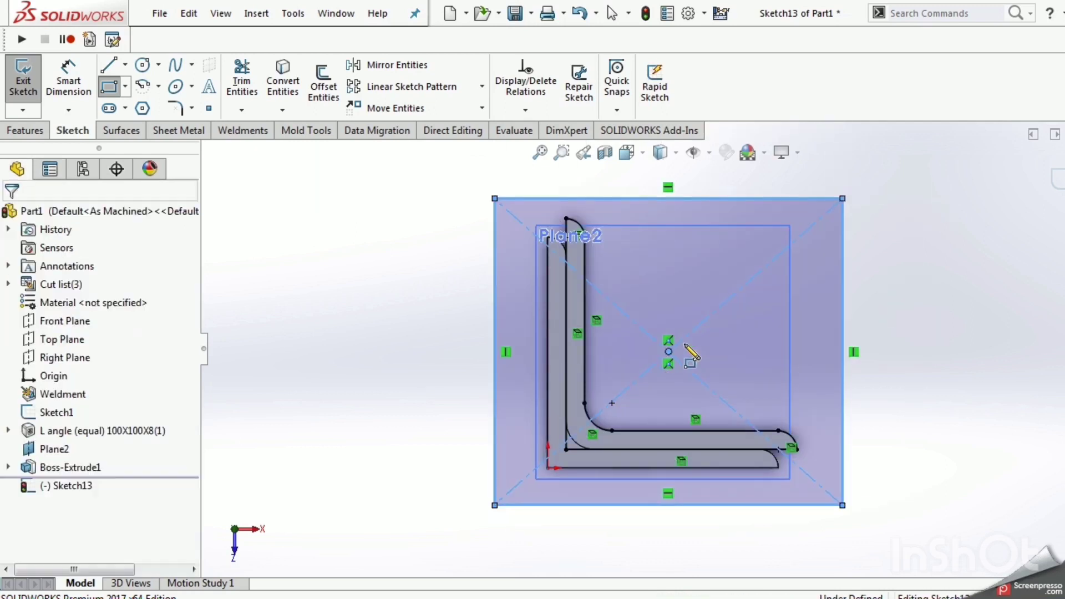
pyautogui.moveTo(668, 351); pyautogui.dragTo(614, 404)
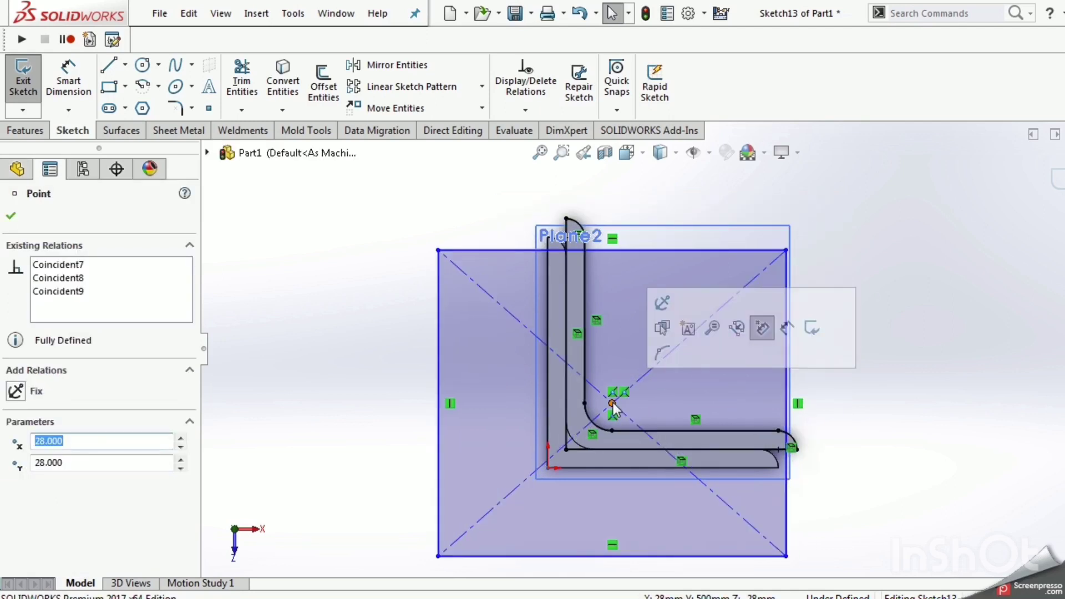
pyautogui.click(587, 17)
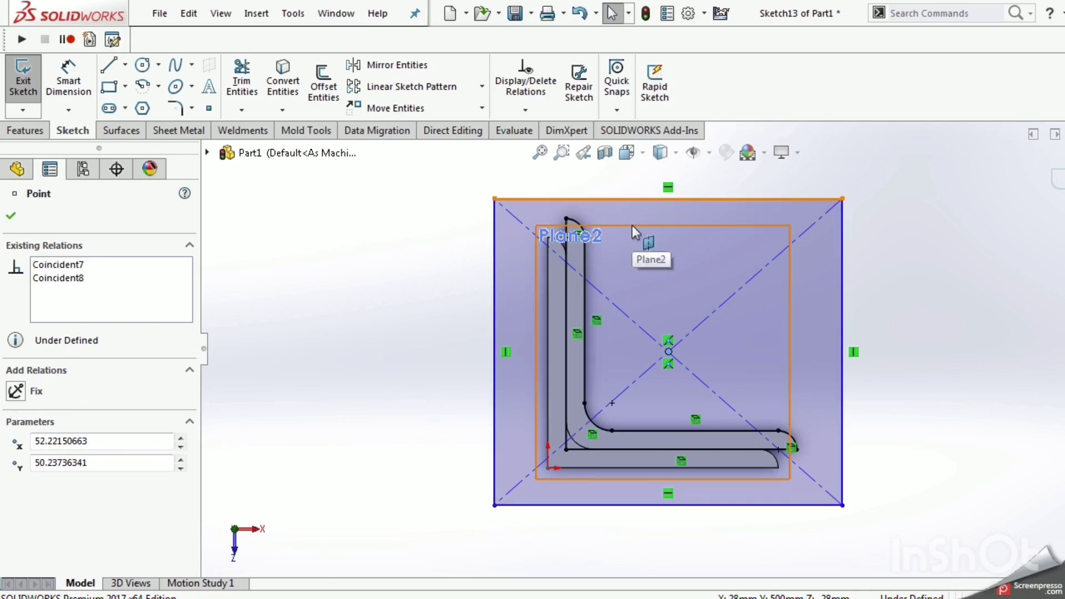
pyautogui.click(453, 179)
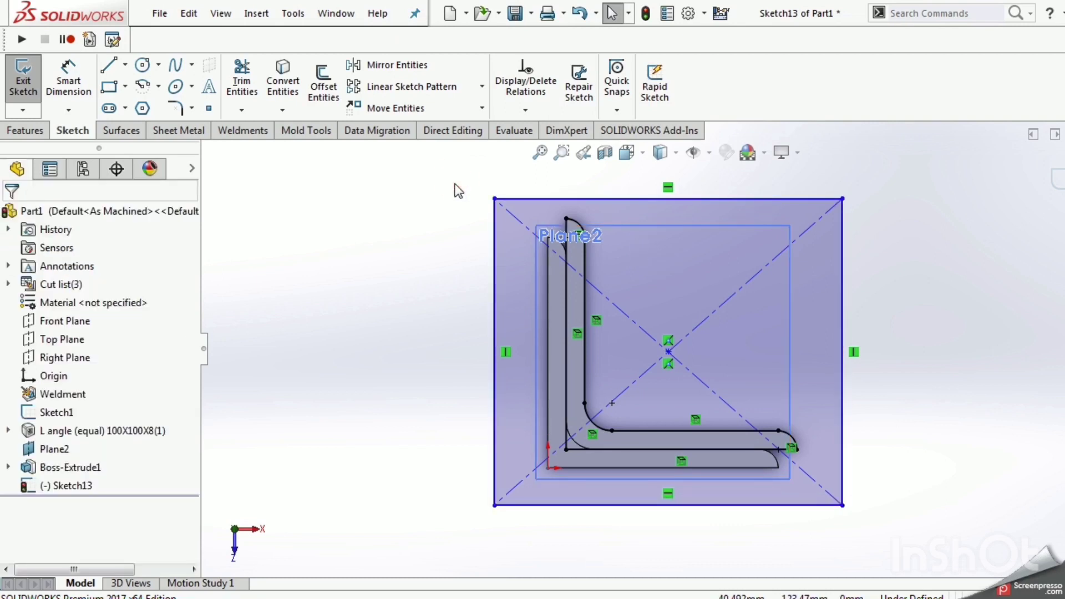
# - Dimension the square's top and right edges 8 mm from the angle's corner and leg end
pyautogui.press('s')
pyautogui.click(505, 200)
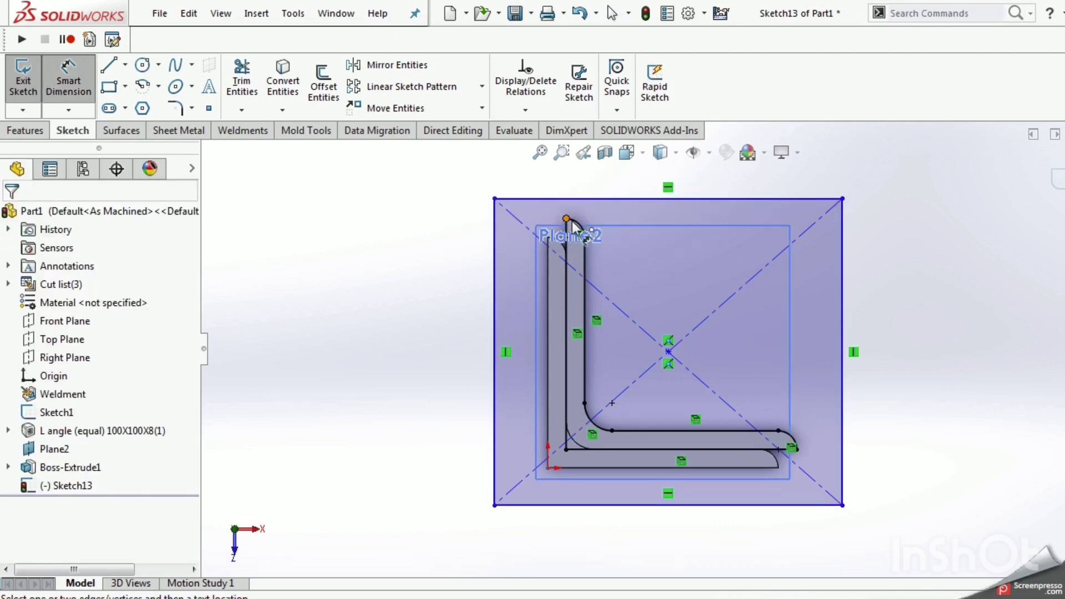
pyautogui.click(566, 219)
pyautogui.click(572, 199)
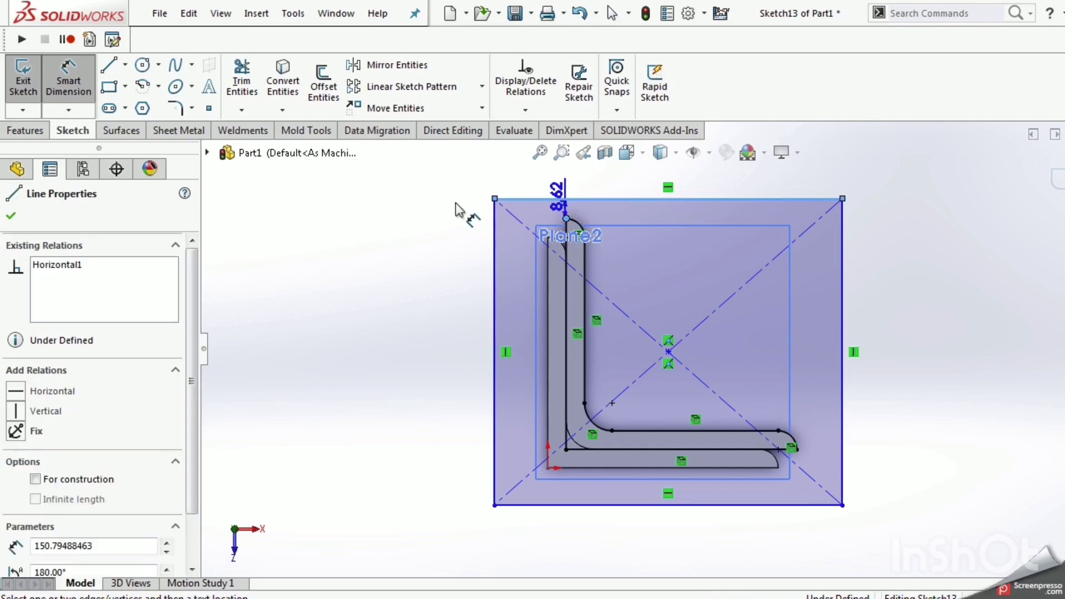
pyautogui.click(456, 210)
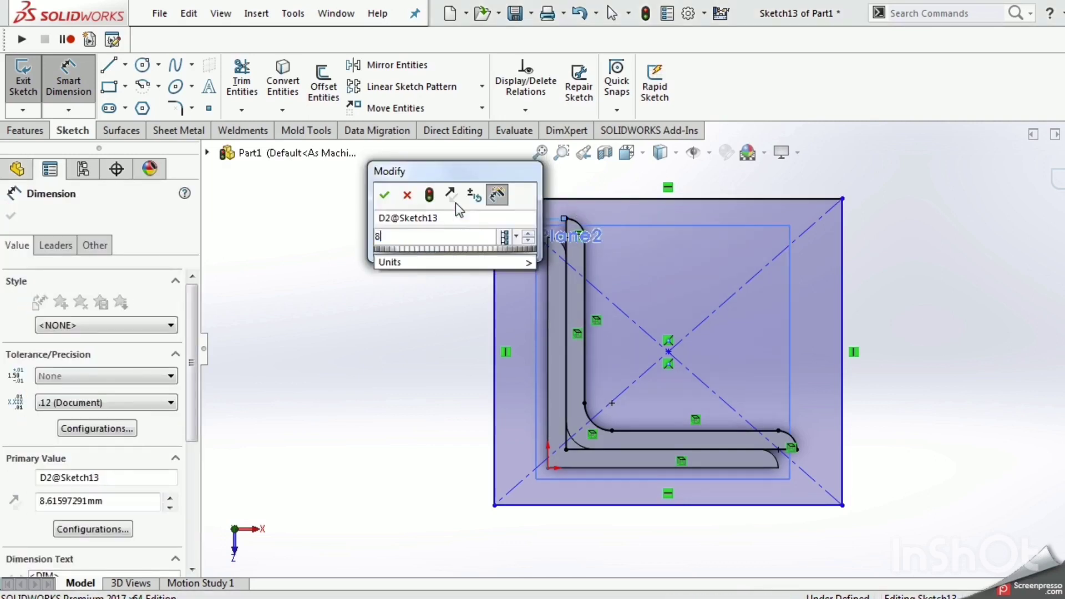
pyautogui.write('8')
pyautogui.press('Return')
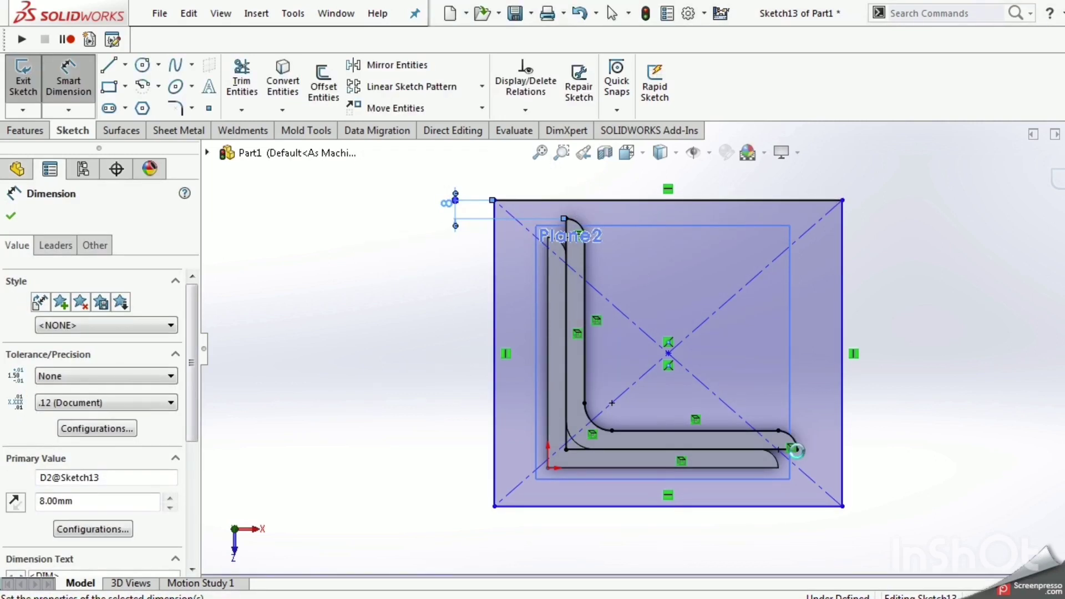
pyautogui.click(824, 451)
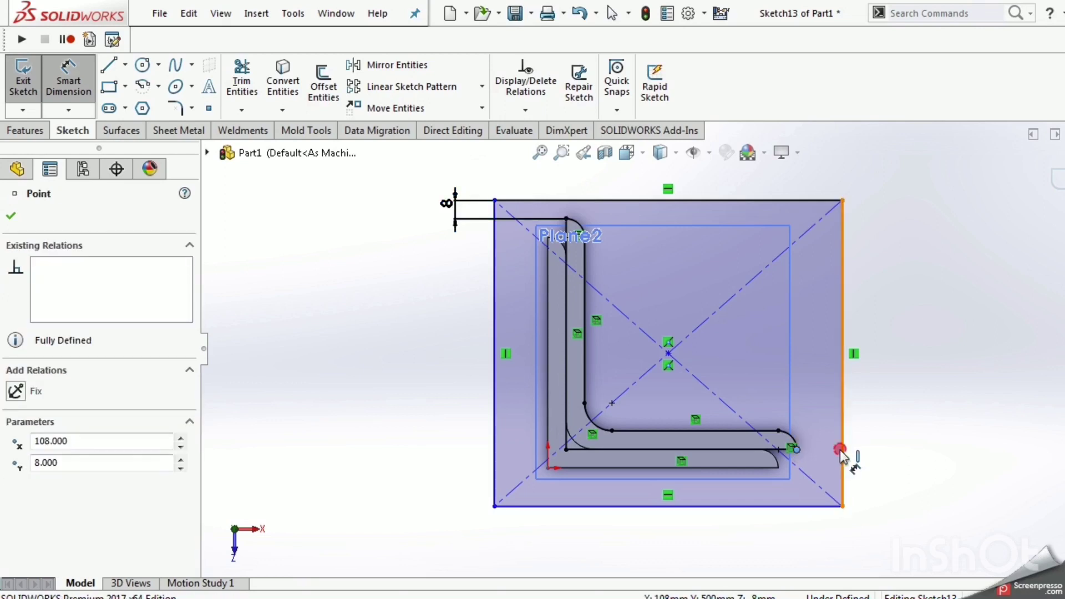
pyautogui.click(842, 448)
pyautogui.click(814, 534)
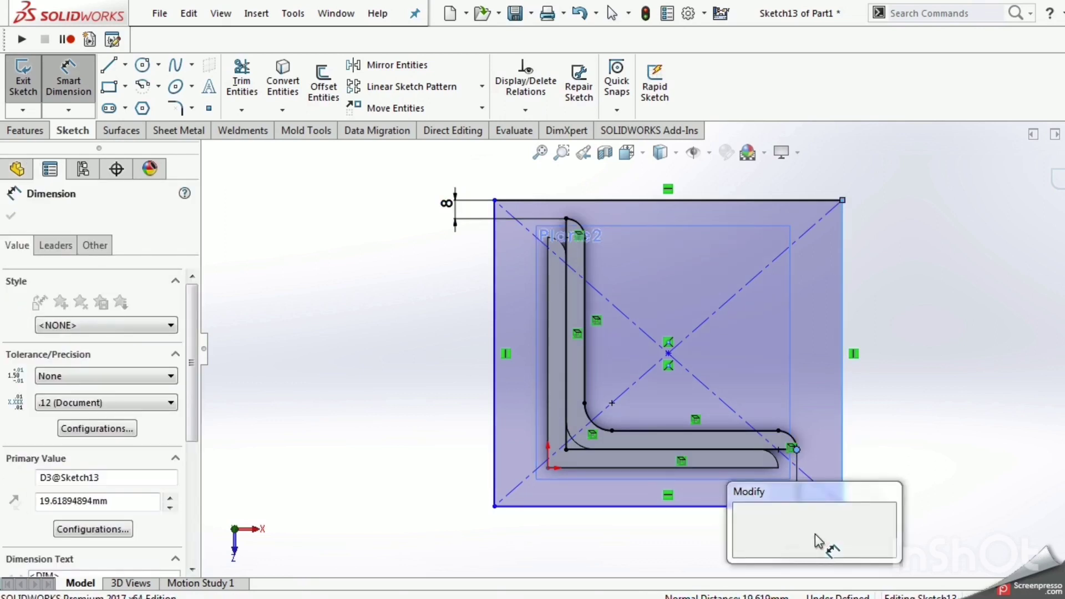
pyautogui.press('Return')
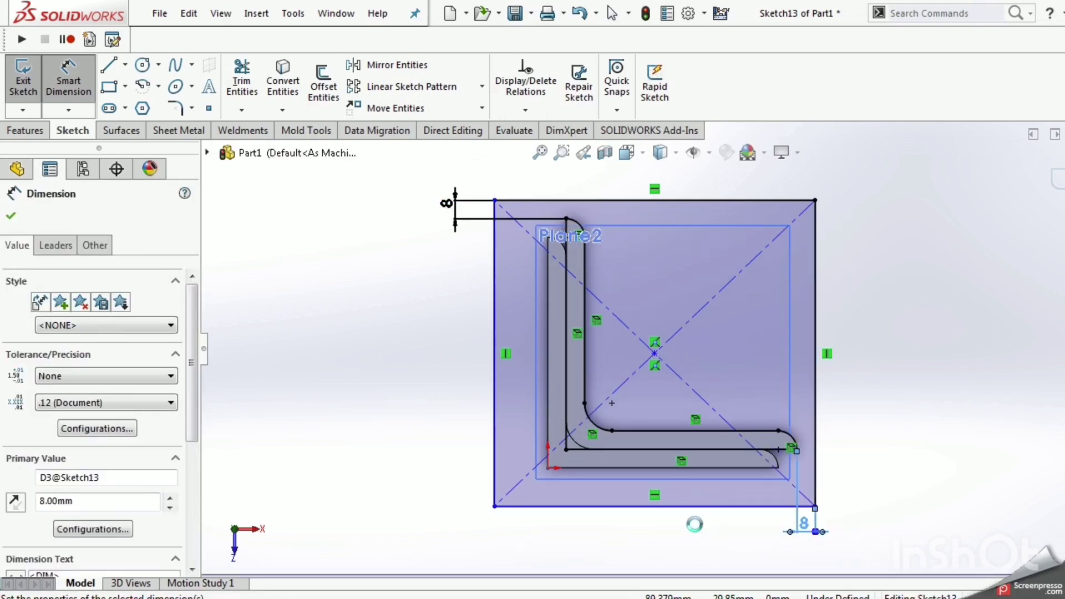
pyautogui.click(692, 521)
# - Make the square's right and bottom edges equal, then drag its bottom-left corner
pyautogui.click(816, 474)
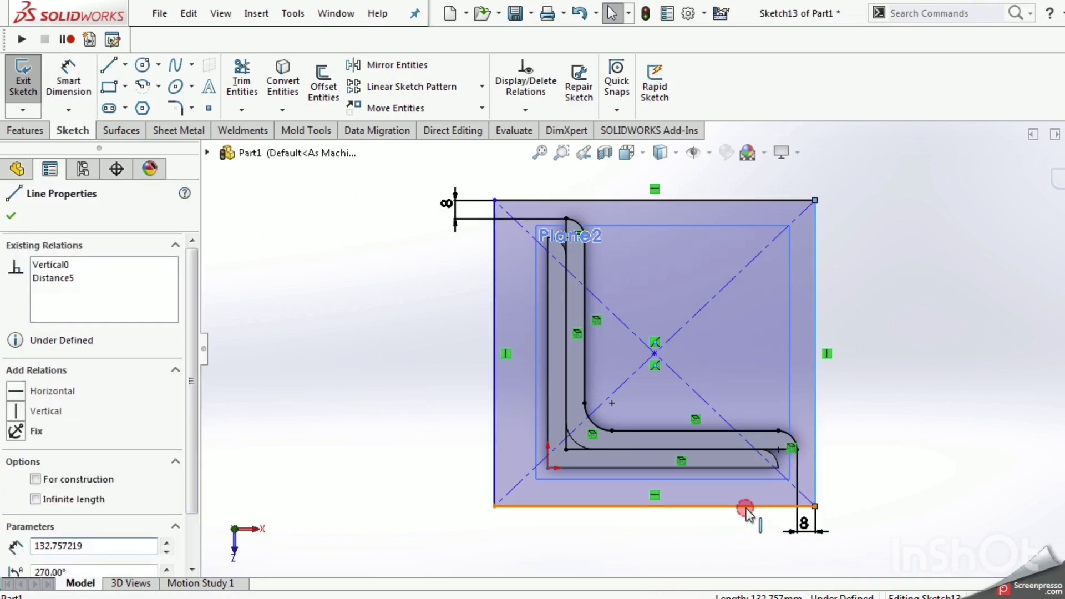
pyautogui.keyDown('ctrl'); pyautogui.click(742, 507); pyautogui.keyUp('ctrl')
pyautogui.click(918, 409)
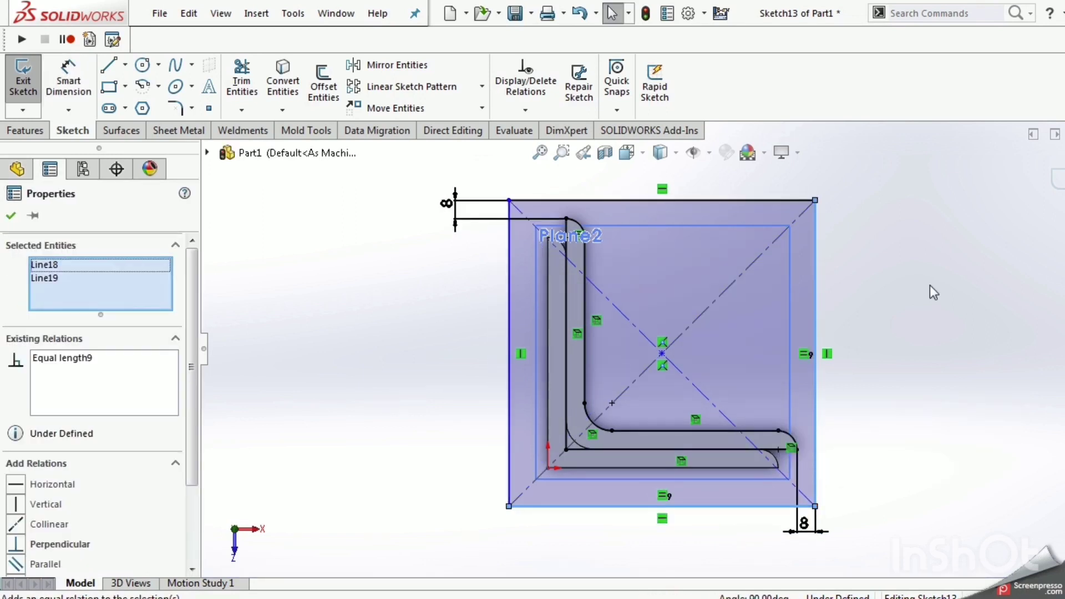
pyautogui.click(930, 286)
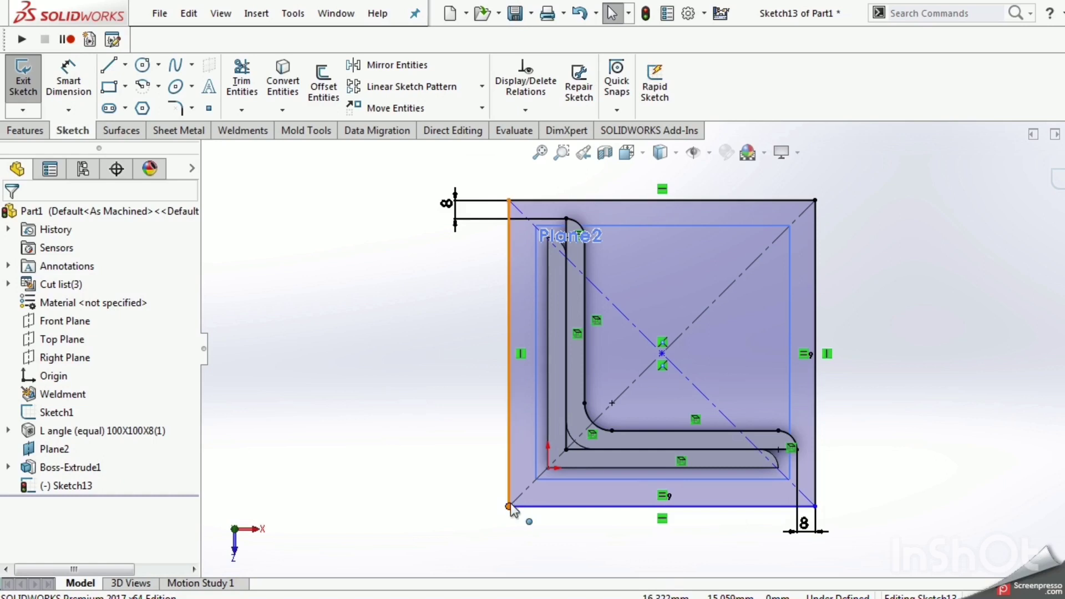
pyautogui.moveTo(509, 502); pyautogui.dragTo(506, 492)
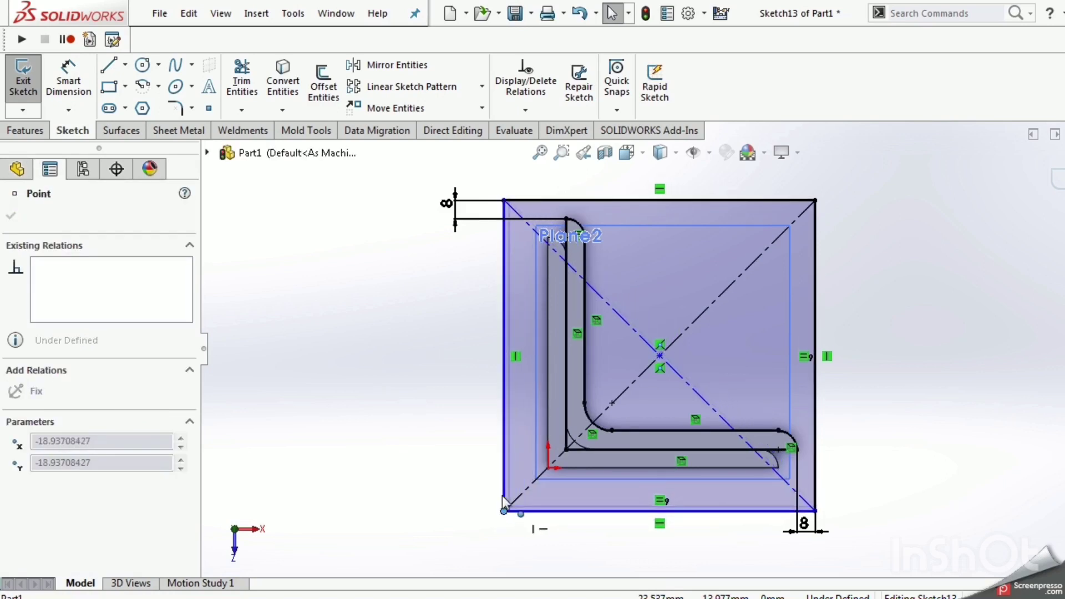
pyautogui.click(458, 457)
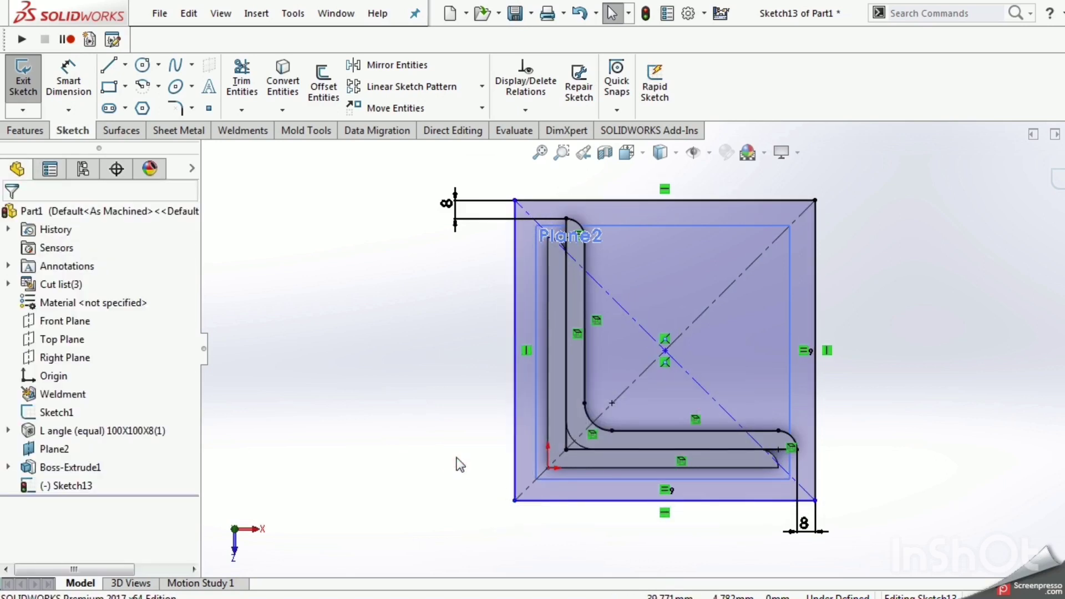
# - Dimension the angle's inner vertical line 20 mm from the square's left edge
pyautogui.press('s')
pyautogui.click(507, 474)
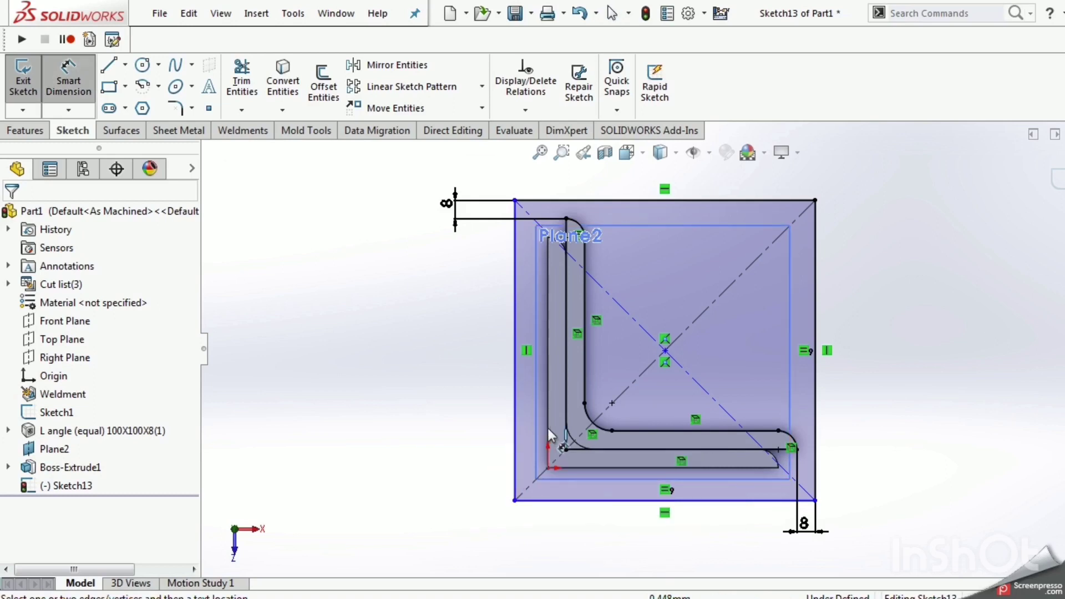
pyautogui.click(516, 435)
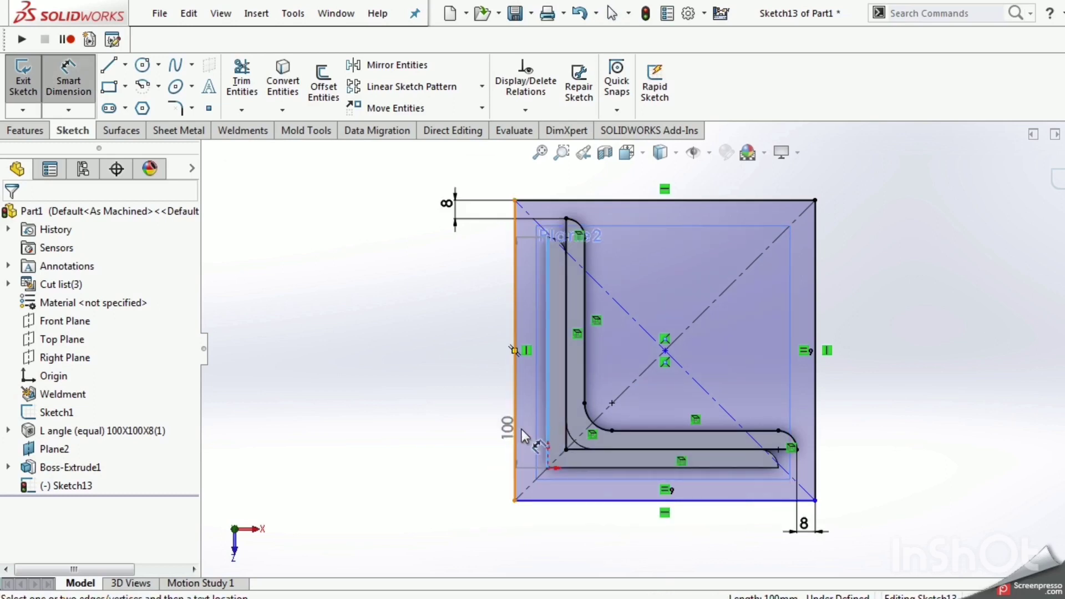
pyautogui.press('Escape')
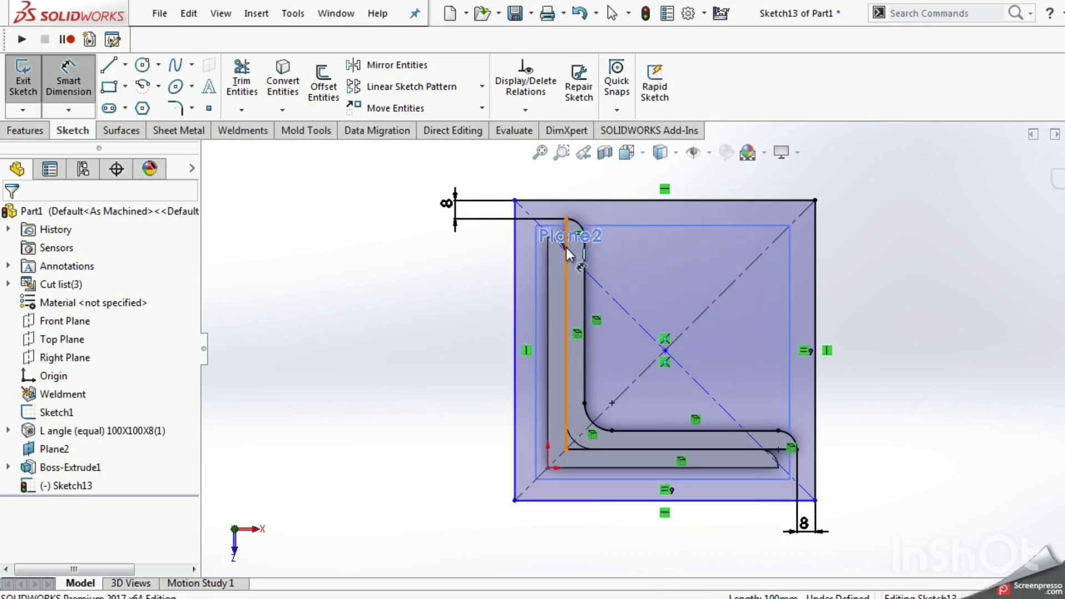
pyautogui.click(566, 240)
pyautogui.click(512, 256)
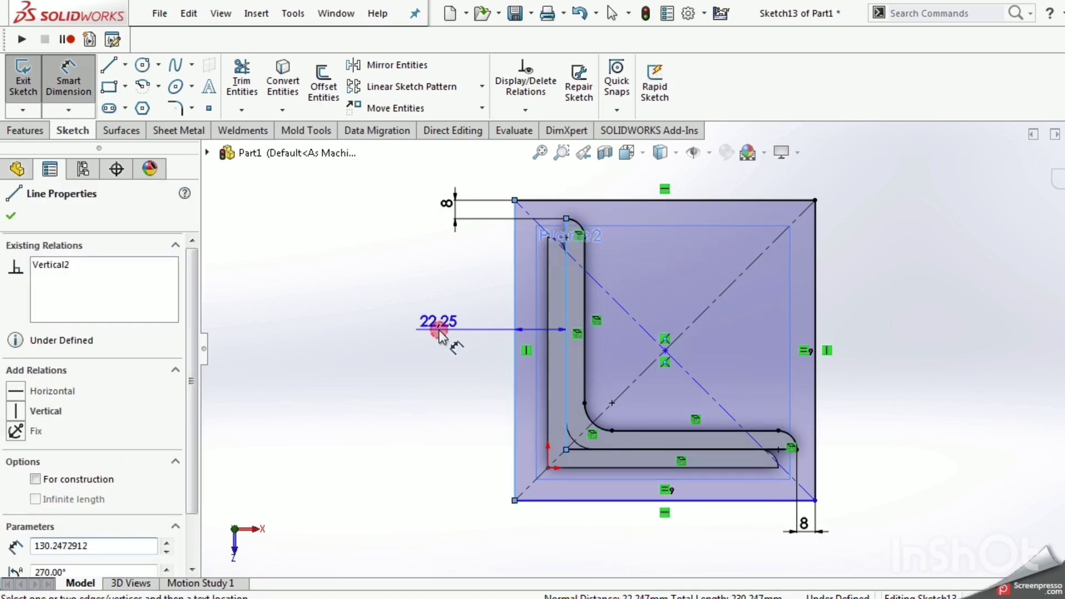
pyautogui.click(447, 330)
pyautogui.write('20')
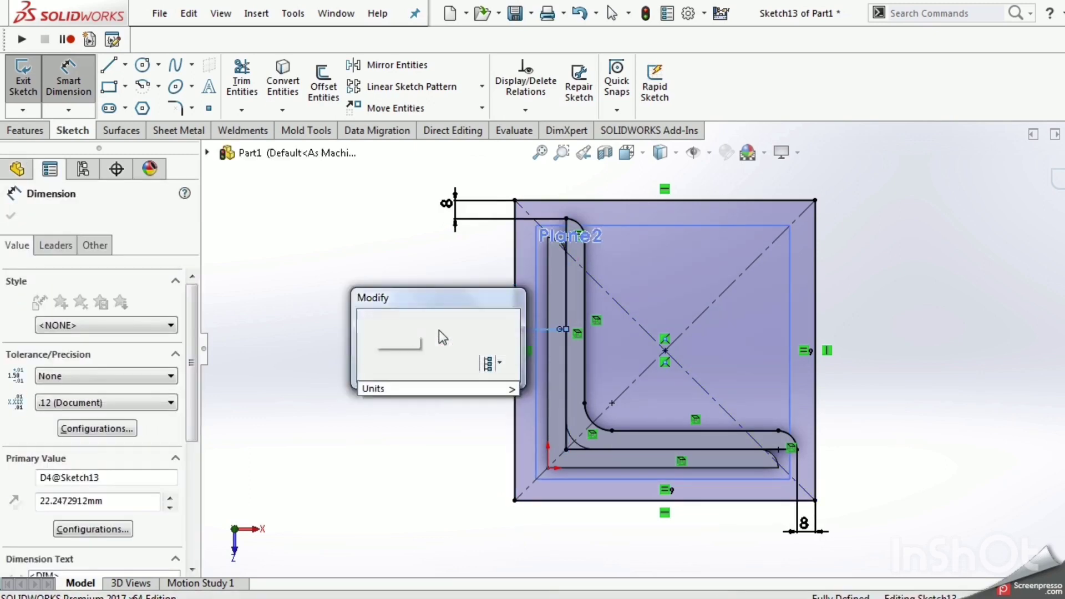
pyautogui.press('Return')
pyautogui.press('Escape')
pyautogui.scroll(-3, 588, 438)
pyautogui.press('Escape')
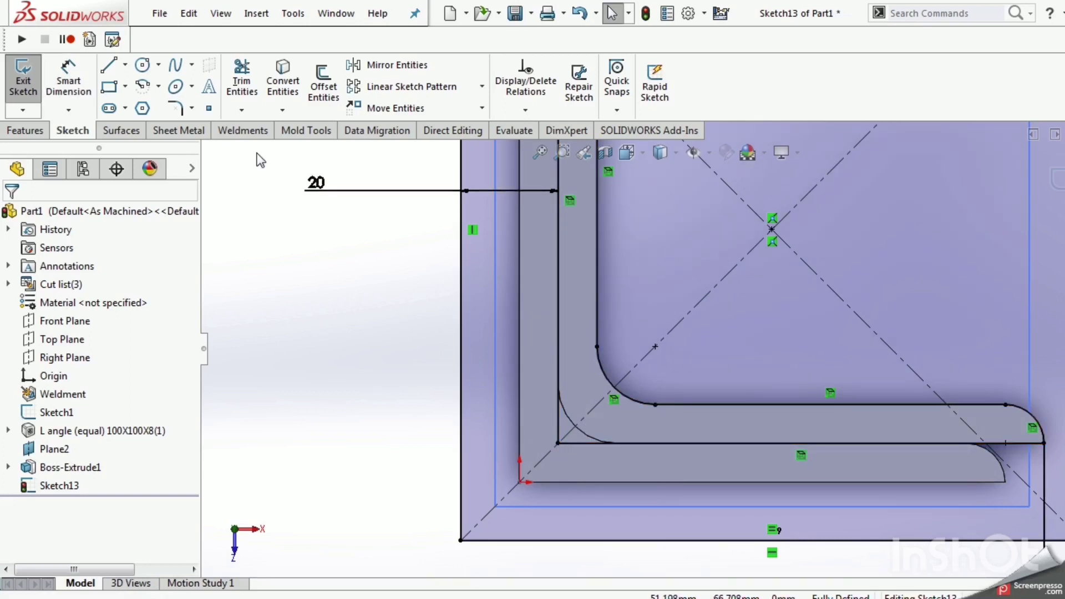
# - Fillet the L-angle sketch corner, settling on a 12 mm radius after first trying 24 mm
pyautogui.click(176, 109)
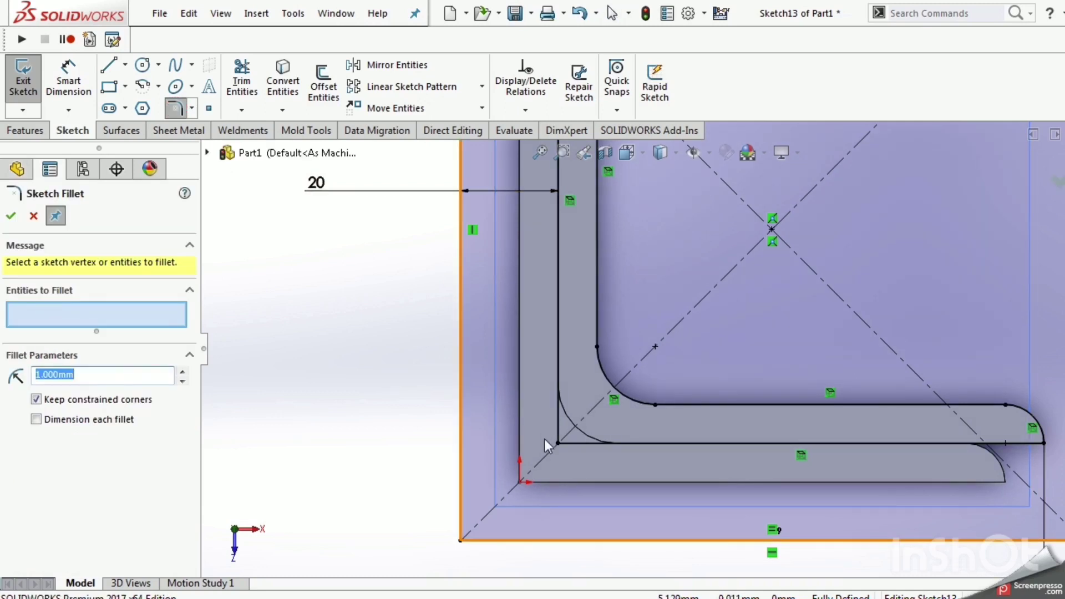
pyautogui.click(558, 442)
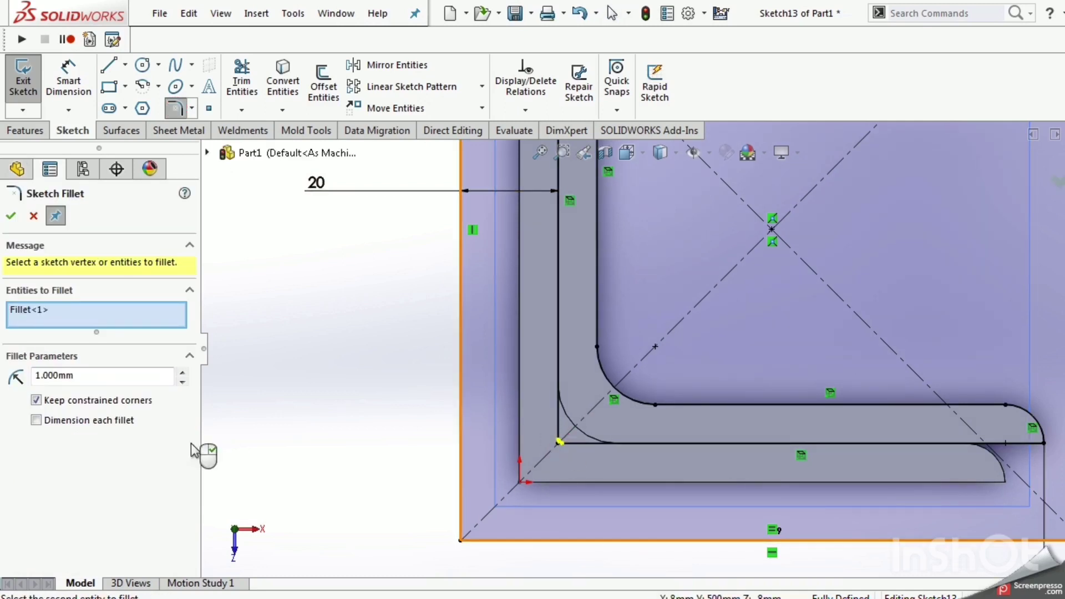
pyautogui.click(100, 379)
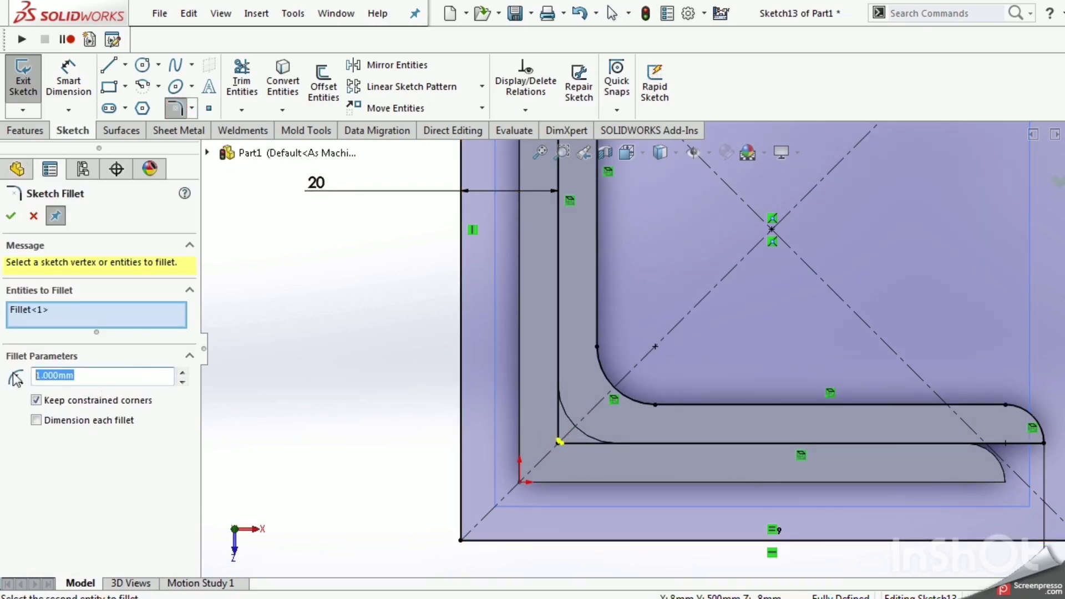
pyautogui.write('24')
pyautogui.press('Return')
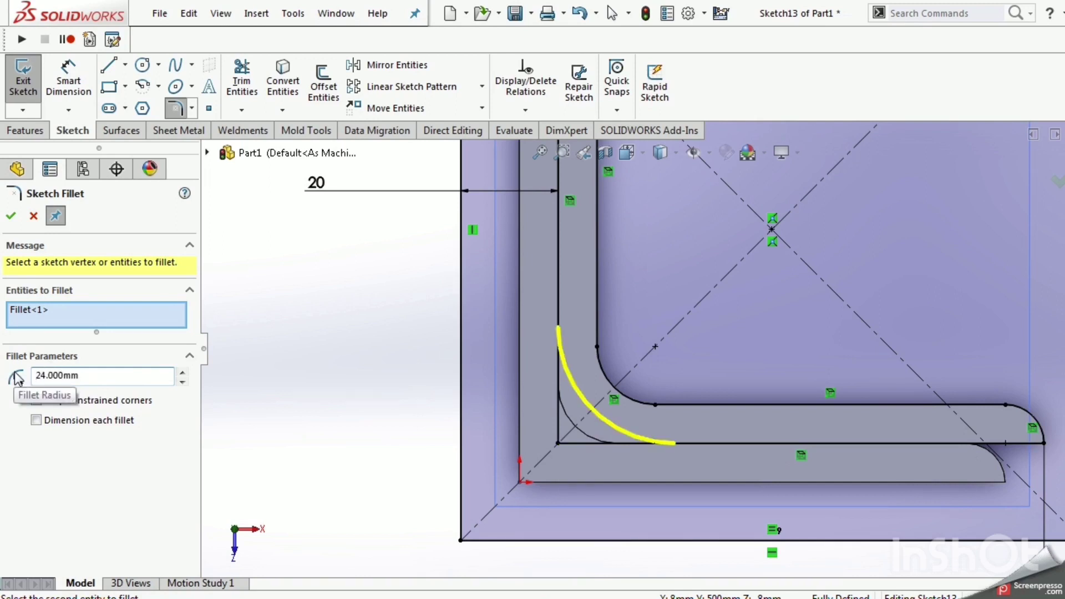
pyautogui.click(85, 376)
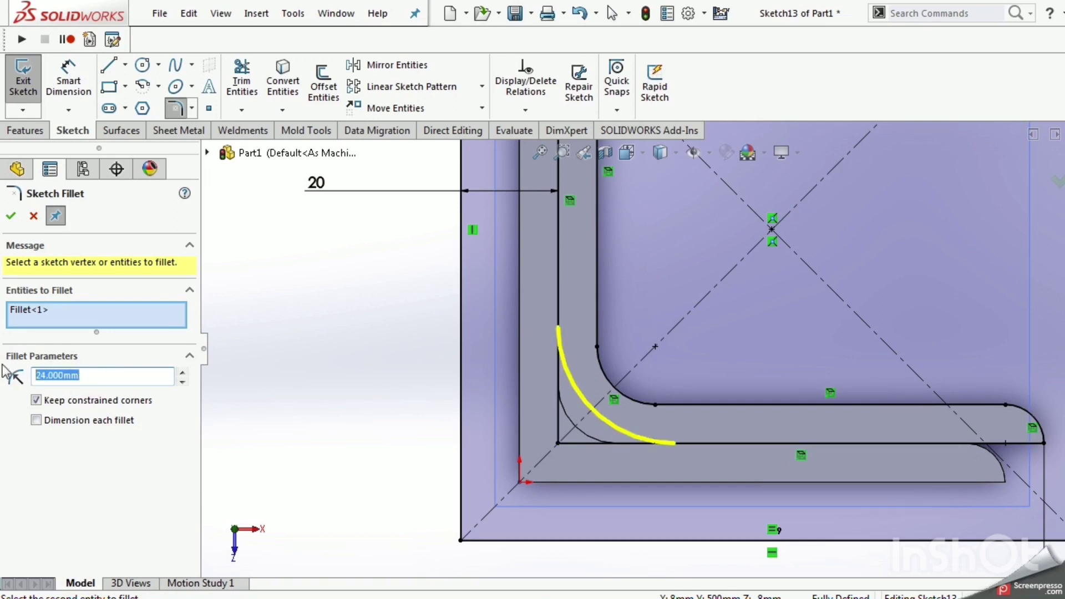
pyautogui.write('12')
pyautogui.press('Return')
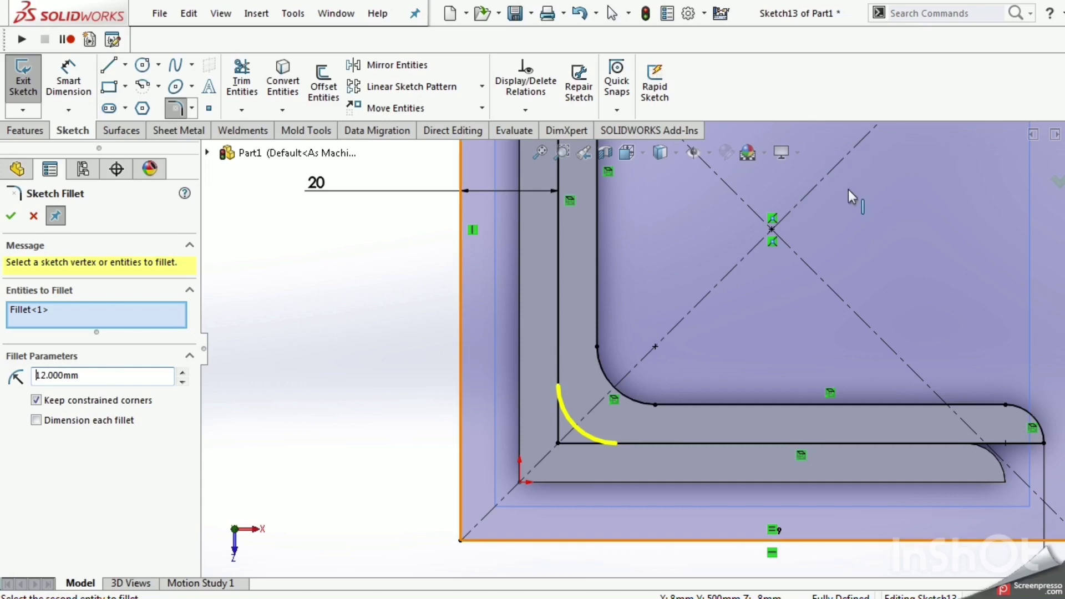
pyautogui.click(1058, 179)
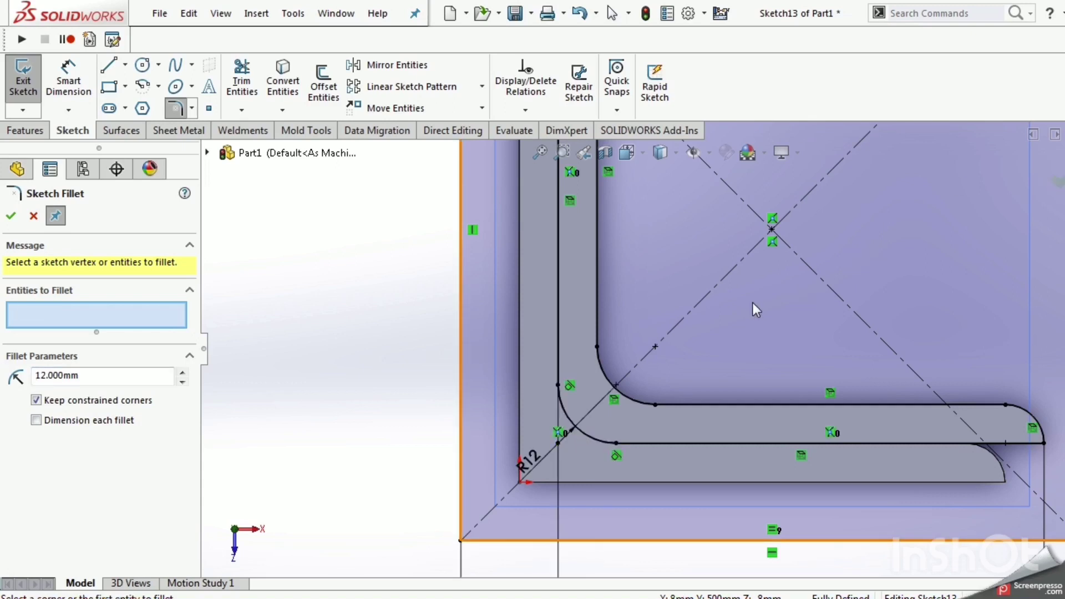
# - Fit and orbit the view so the Plane2 sketch faces the viewer, and close the fillet
pyautogui.press('f')
pyautogui.moveTo(750, 305); pyautogui.dragTo(746, 256, button='middle')
pyautogui.scroll(3, 749, 233)
pyautogui.moveTo(748, 205); pyautogui.dragTo(743, 261, button='middle')
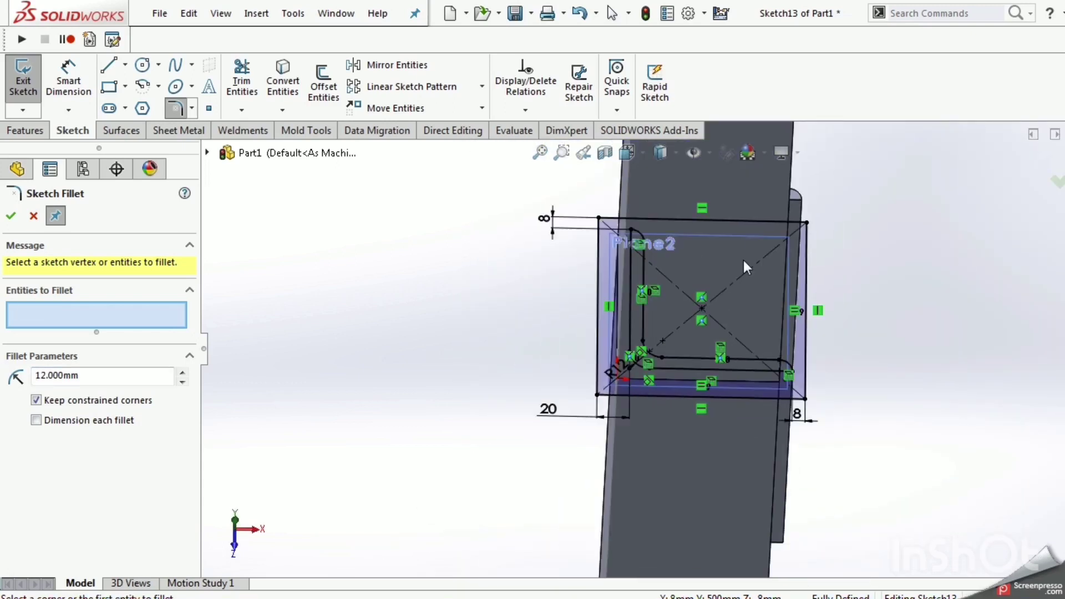
pyautogui.click(12, 216)
pyautogui.click(29, 133)
# - Cut-extrude the sketch through the angle, Mid Plane, 10 mm deep
pyautogui.click(264, 108)
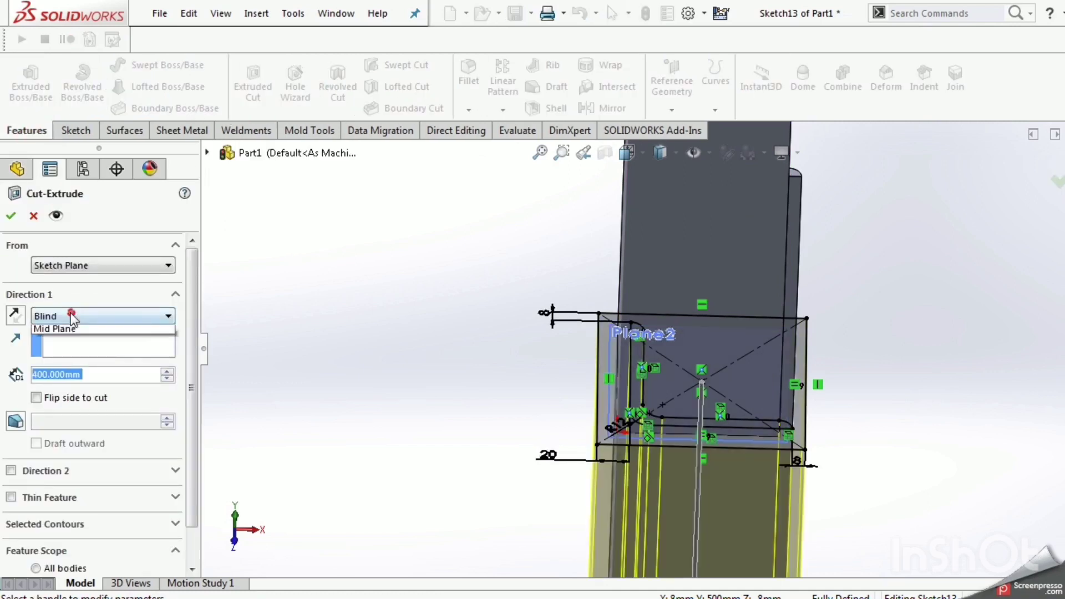
pyautogui.click(74, 316)
pyautogui.click(61, 416)
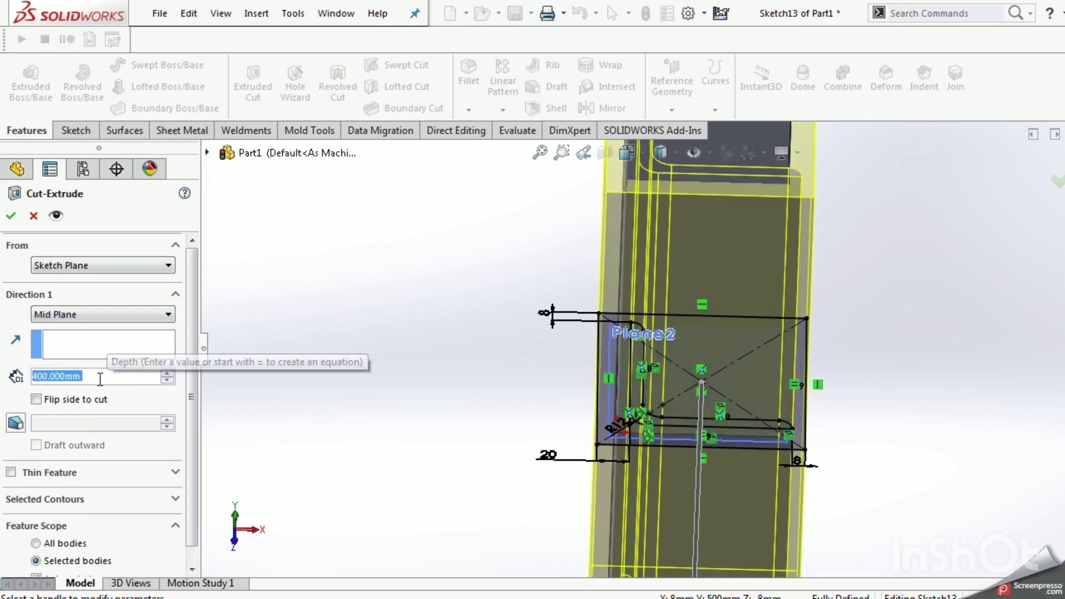
pyautogui.write('10')
pyautogui.press('Return')
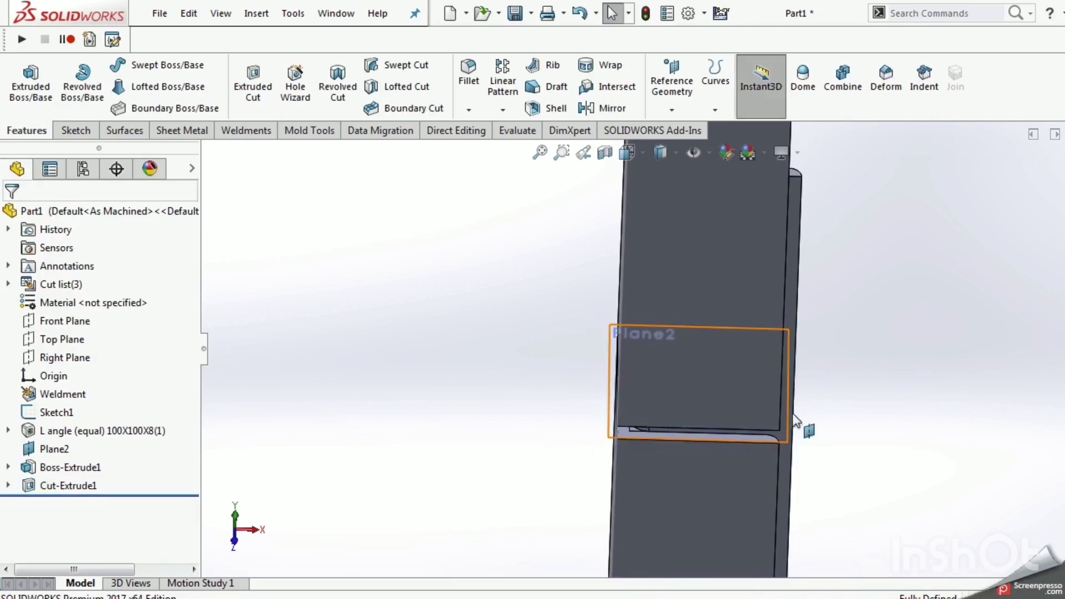
# - Orbit to inspect the cut gap, return to trimetric, and select Cut-Extrude1 in the tree
pyautogui.moveTo(768, 405)
pyautogui.mouseDown(button='middle')
pyautogui.moveTo(723, 316)
pyautogui.moveTo(744, 361)
pyautogui.moveTo(742, 329)
pyautogui.moveTo(756, 309)
pyautogui.moveTo(773, 369)
pyautogui.moveTo(767, 417)
pyautogui.moveTo(716, 339)
pyautogui.moveTo(692, 352)
pyautogui.mouseUp(button='middle')
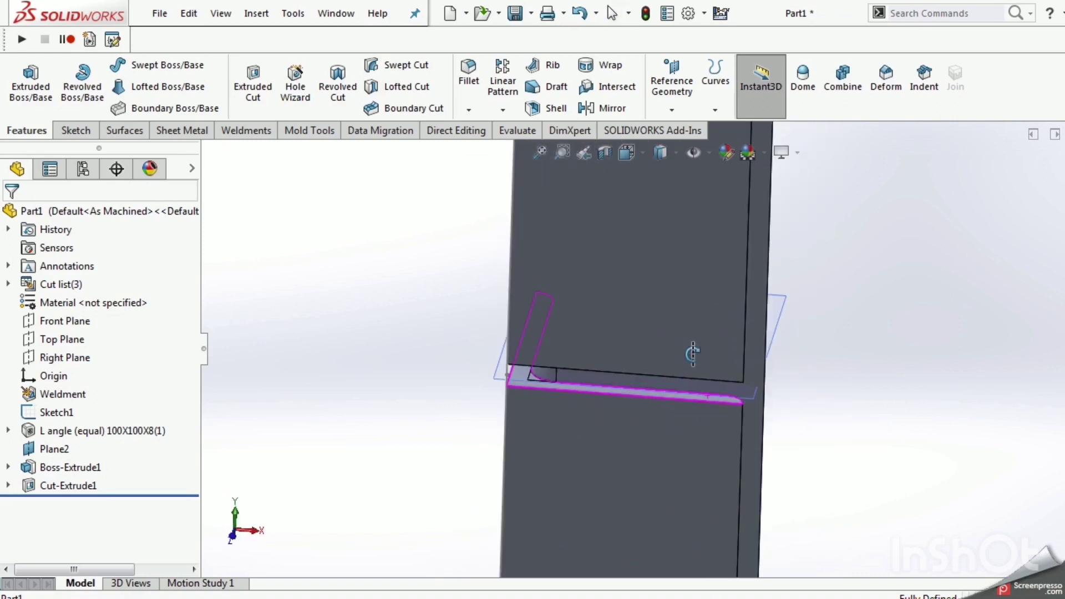
pyautogui.moveTo(797, 318); pyautogui.dragTo(835, 256, button='right')
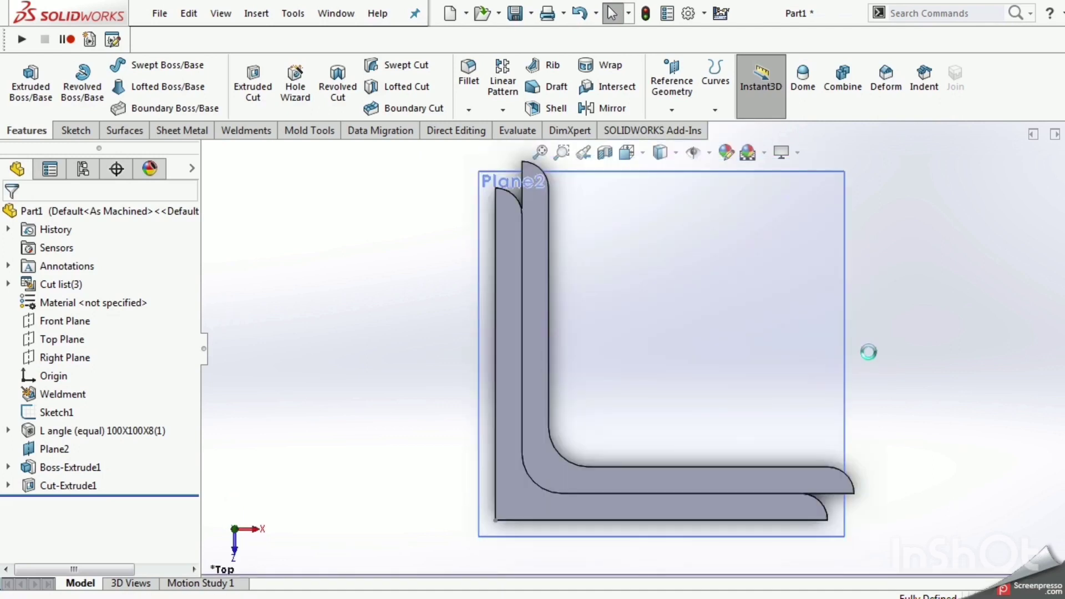
pyautogui.moveTo(905, 283); pyautogui.dragTo(962, 228, button='right')
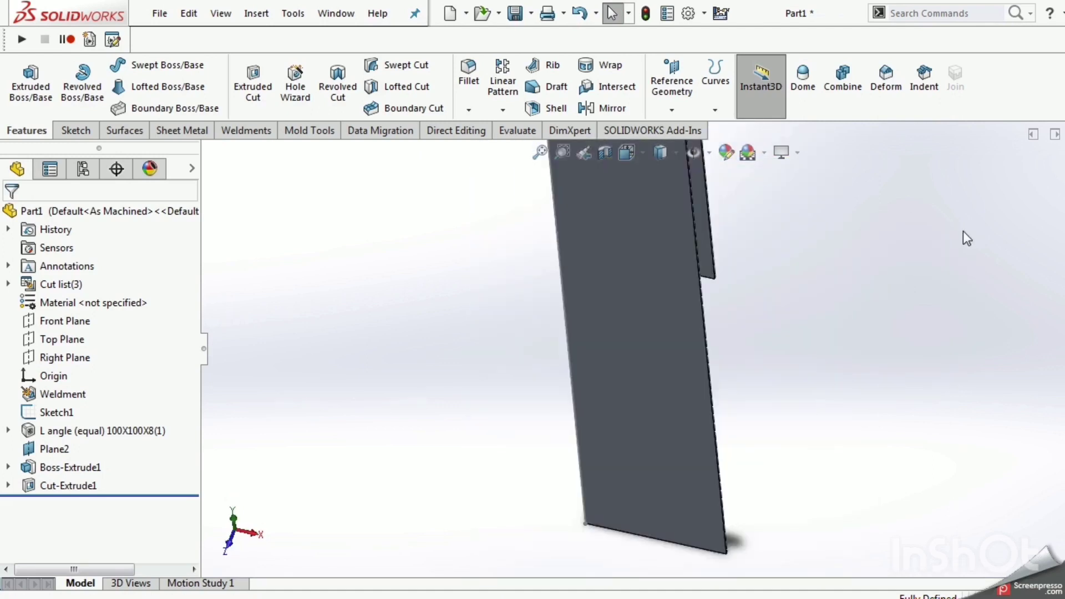
pyautogui.click(64, 486)
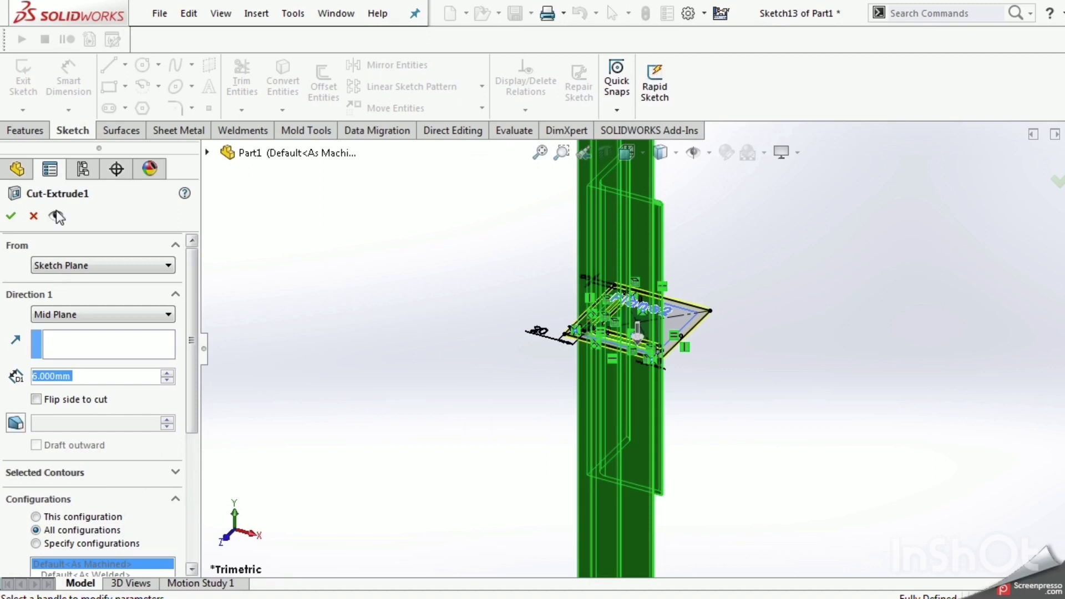
# - Edit Cut-Extrude1 to delete Boss-Extrude1 from its feature scope, cutting only the L-angle bodies
pyautogui.press('Return')
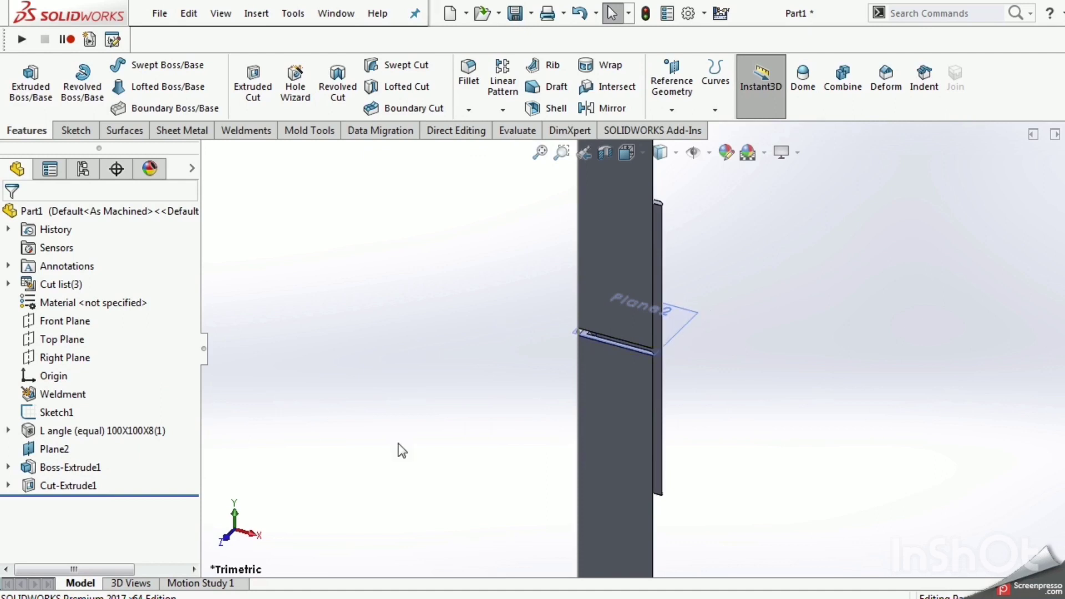
pyautogui.click(88, 486)
pyautogui.click(96, 438)
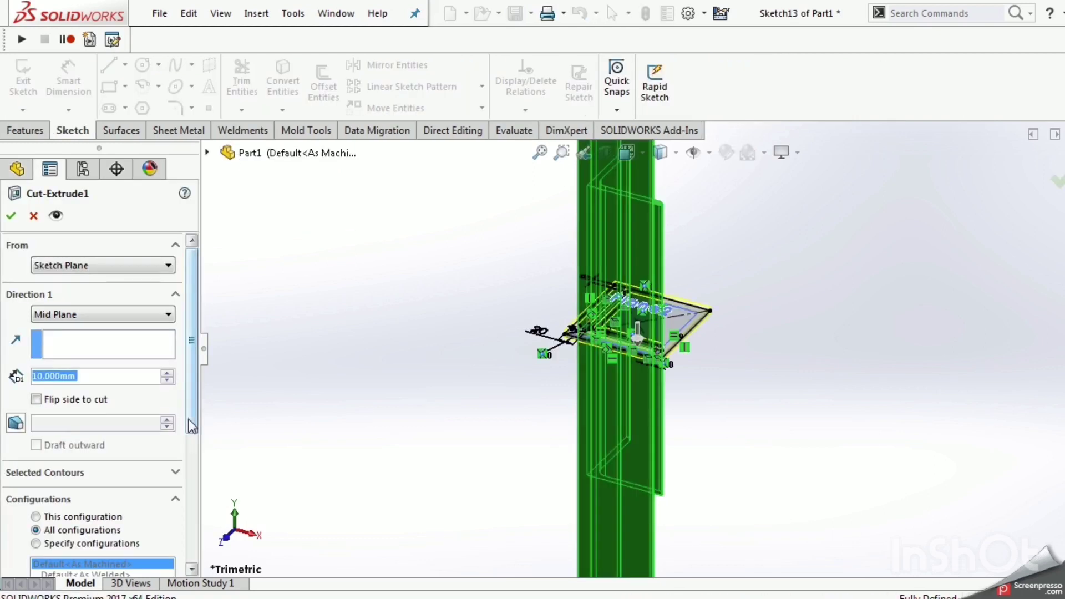
pyautogui.scroll(-5, 198, 527)
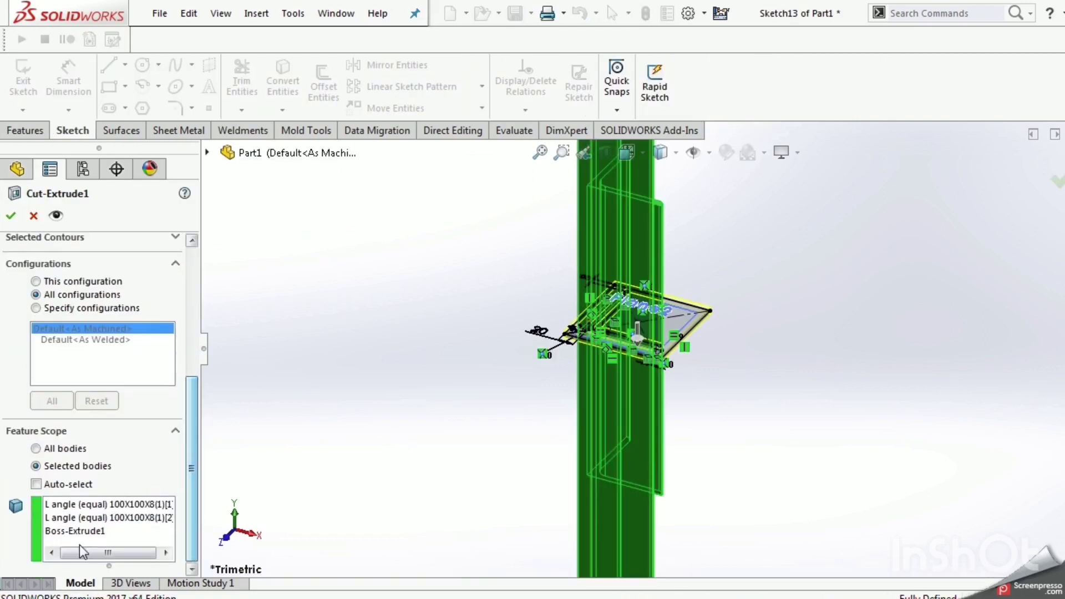
pyautogui.click(75, 530)
pyautogui.rightClick(74, 530)
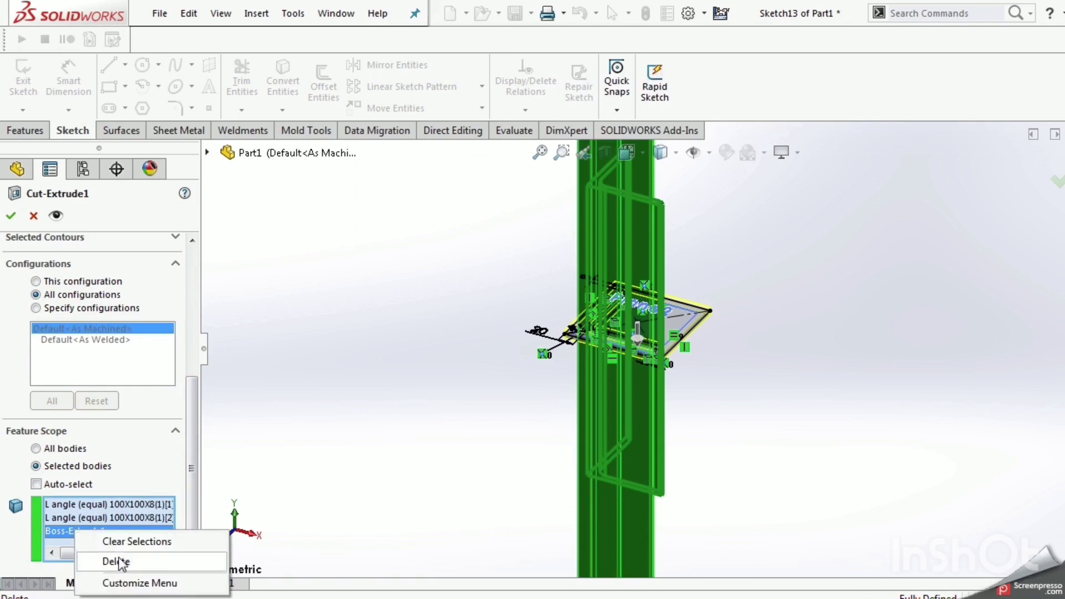
pyautogui.click(115, 562)
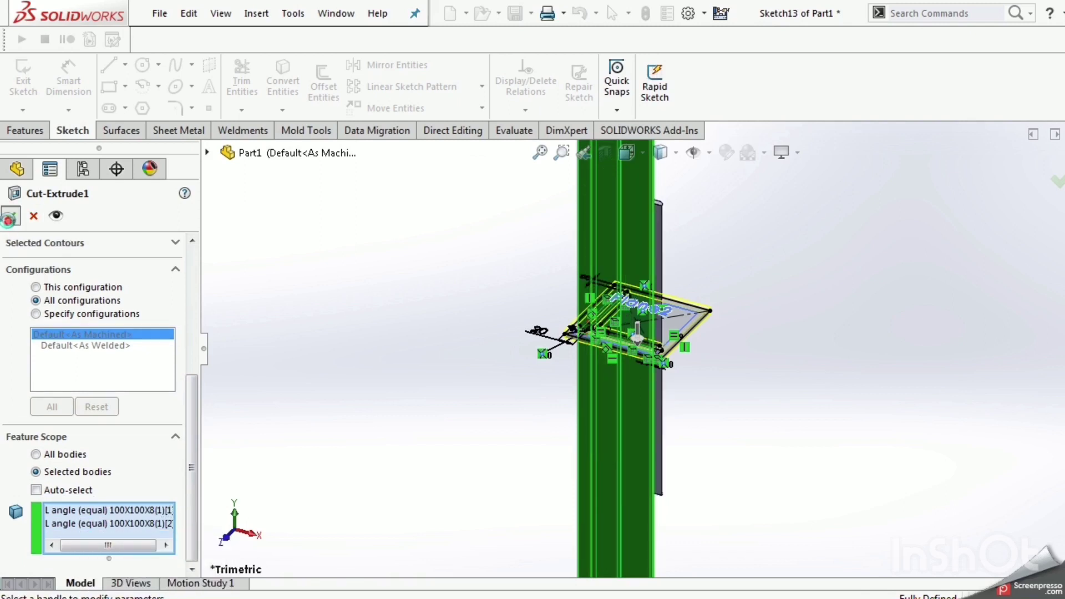
pyautogui.click(10, 216)
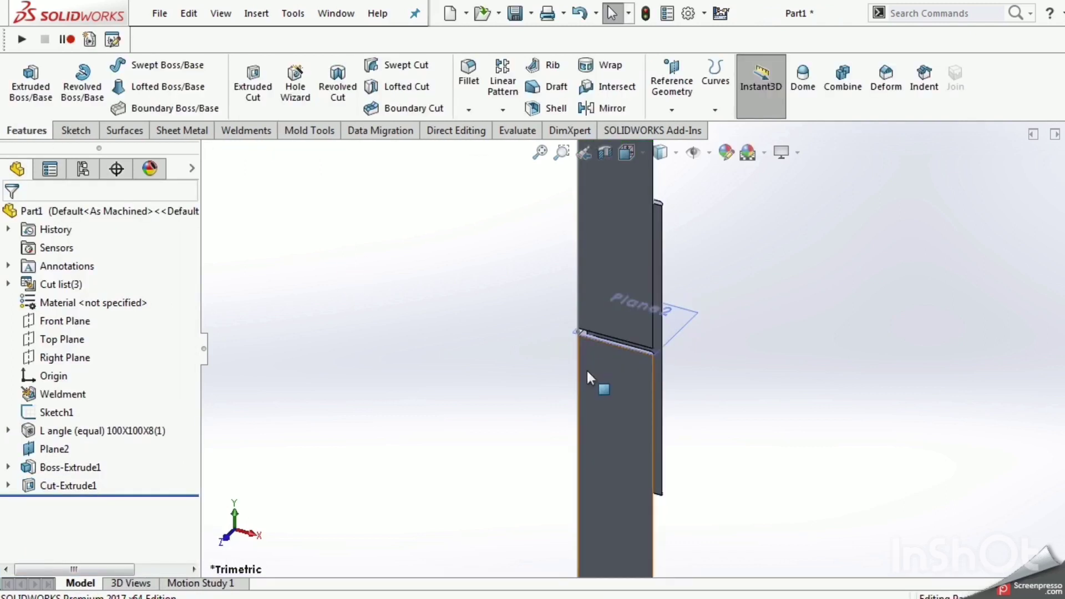
# - Chamfer the splice plate's corner edge 12 mm × 45°, then view it from the top
pyautogui.scroll(-5, 587, 368)
pyautogui.moveTo(602, 316); pyautogui.dragTo(569, 302, button='middle')
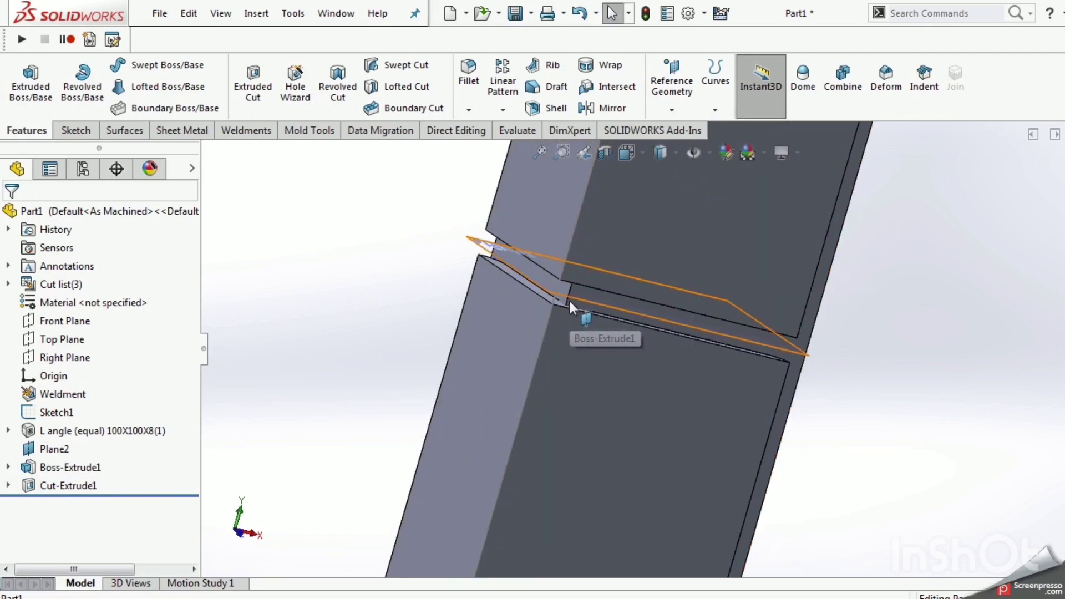
pyautogui.click(569, 300)
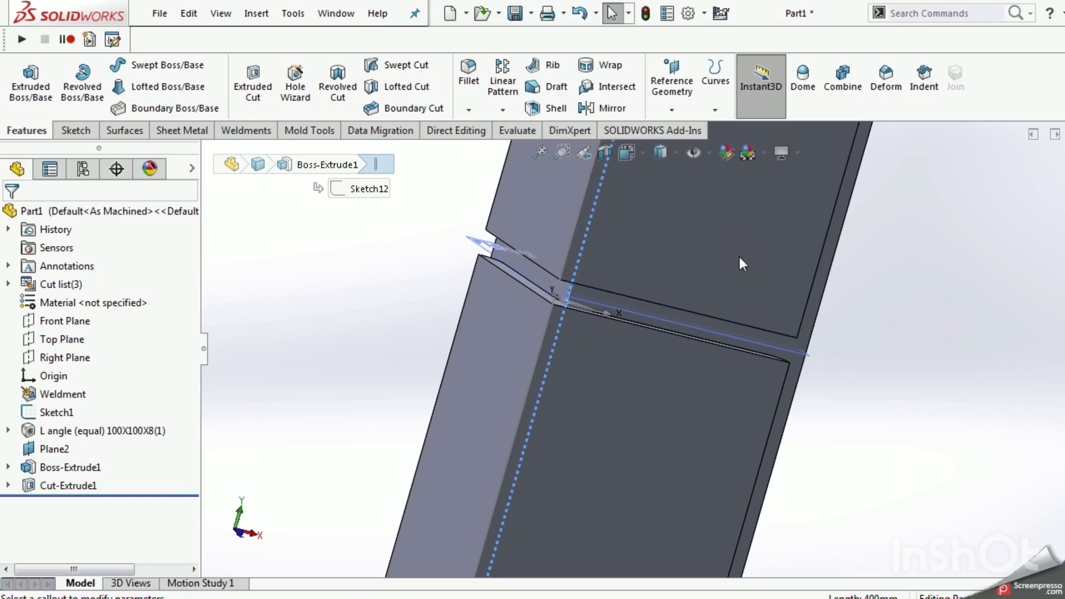
pyautogui.moveTo(725, 258)
pyautogui.mouseDown(button='middle')
pyautogui.moveTo(520, 461)
pyautogui.moveTo(518, 519)
pyautogui.mouseUp(button='middle')
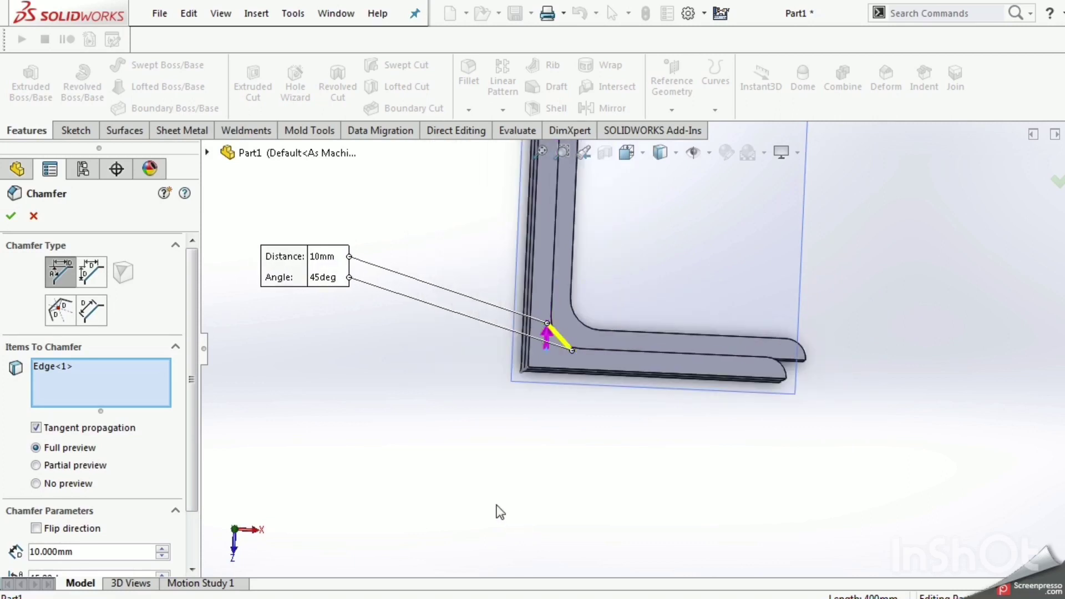
pyautogui.moveTo(99, 551); pyautogui.dragTo(38, 555)
pyautogui.press('BackSpace')
pyautogui.press('BackSpace')
pyautogui.write('2')
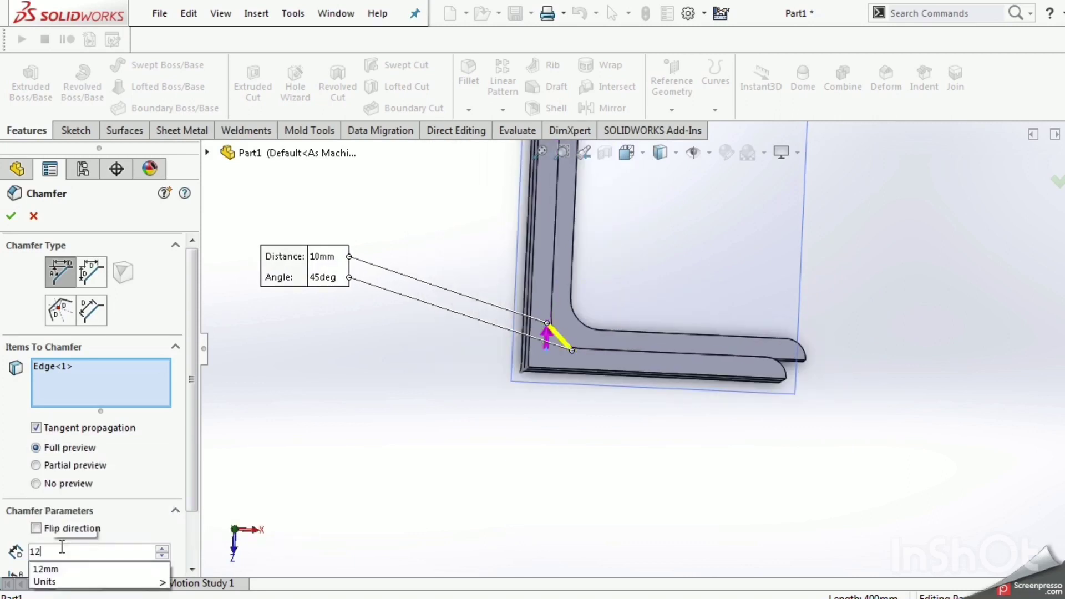
pyautogui.press('Return')
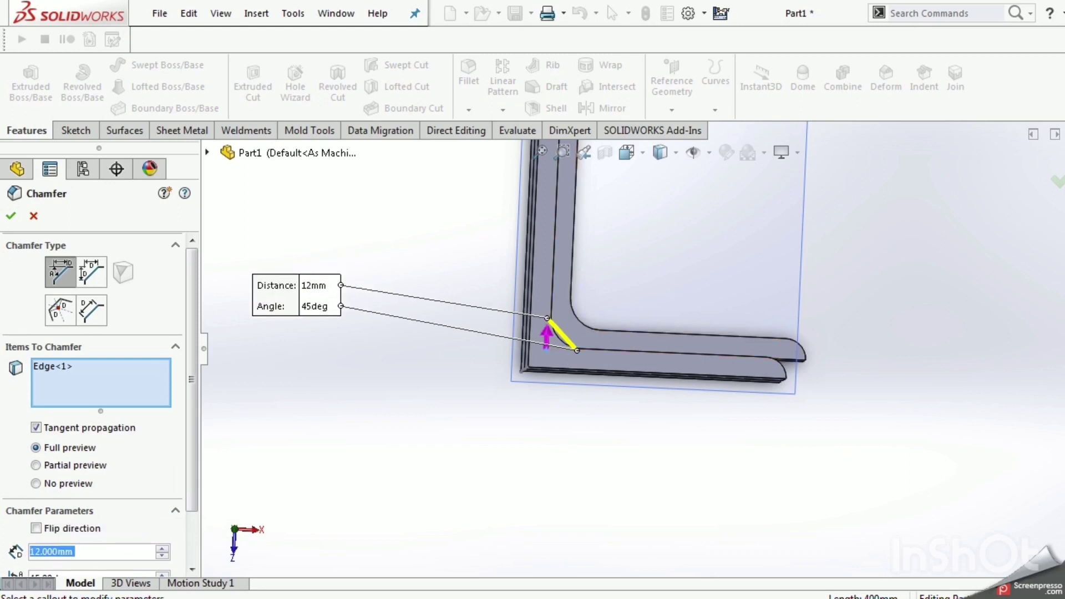
pyautogui.rightClick(859, 324)
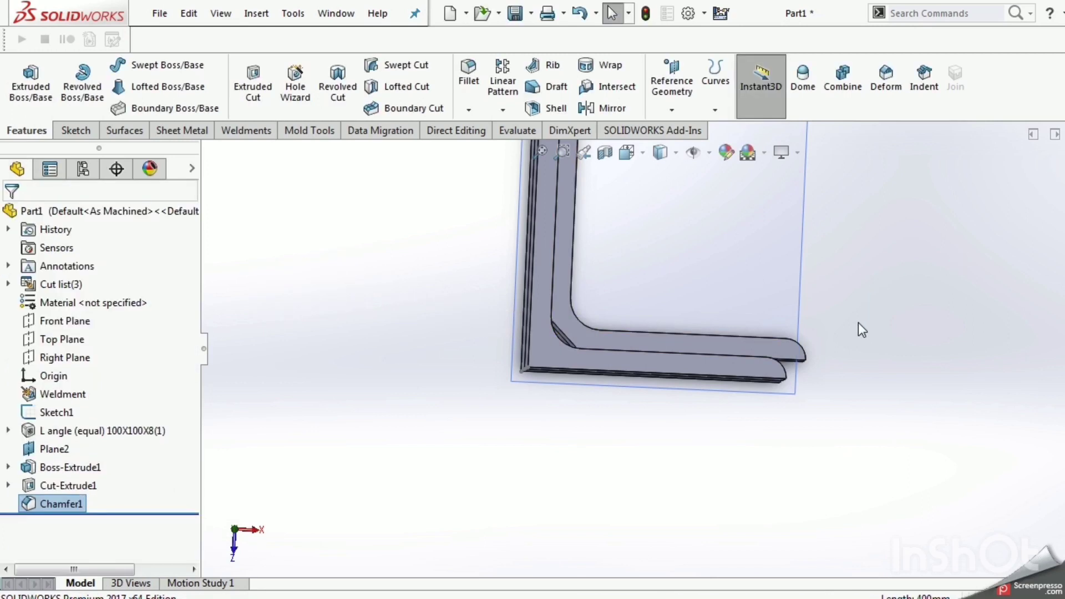
pyautogui.hotkey('ctrl', '5')
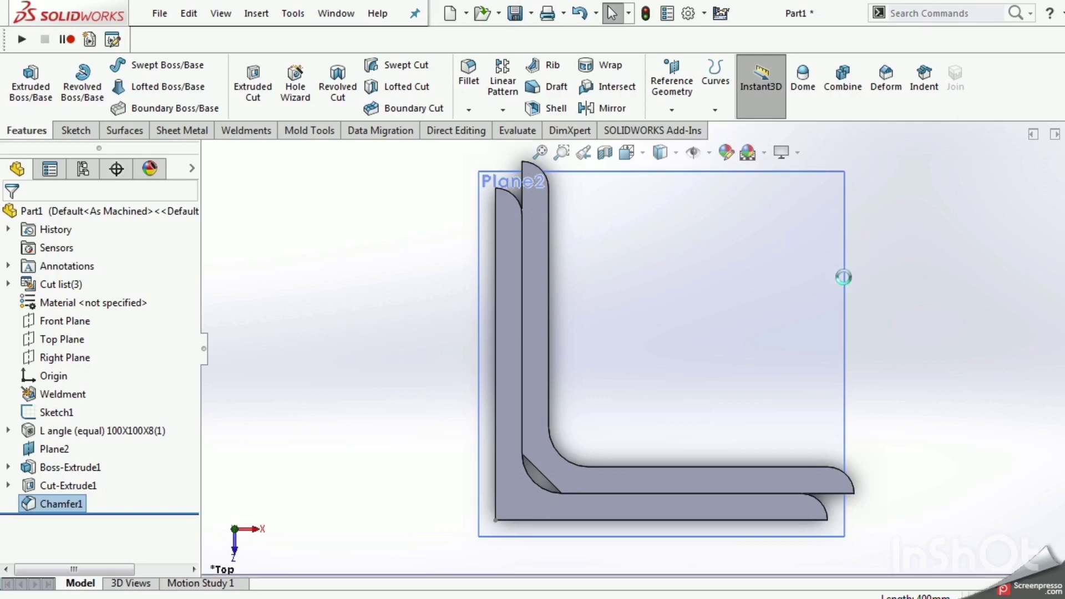
# - Save As into the design library features folder with file type Lib Feat Part (*.sldlfp)
pyautogui.click(160, 13)
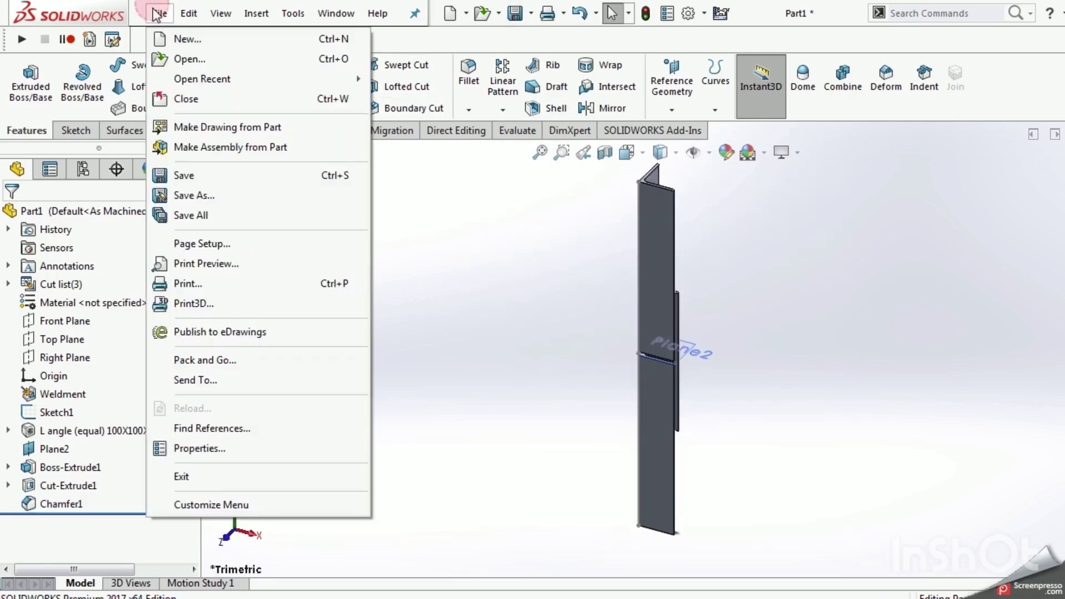
pyautogui.click(199, 198)
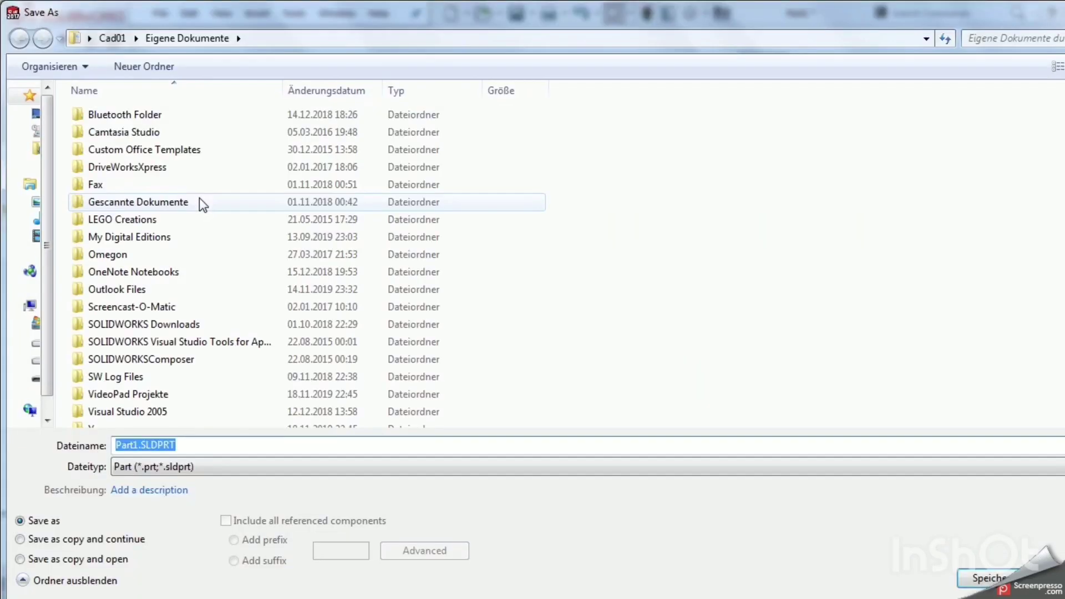
pyautogui.click(381, 42)
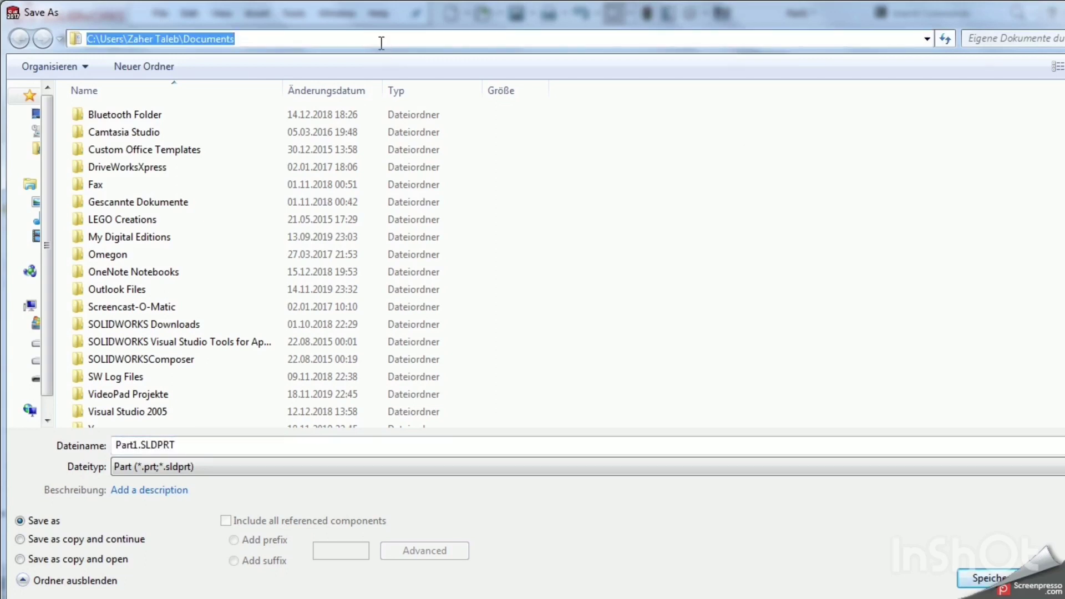
pyautogui.hotkey('ctrl', 'v')
pyautogui.press('Return')
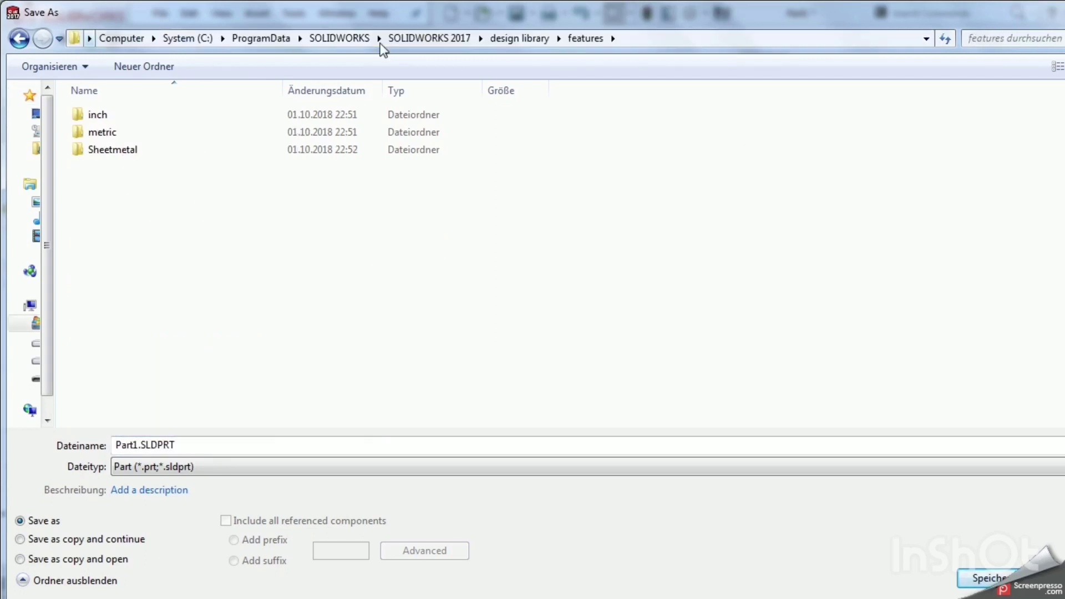
pyautogui.click(199, 469)
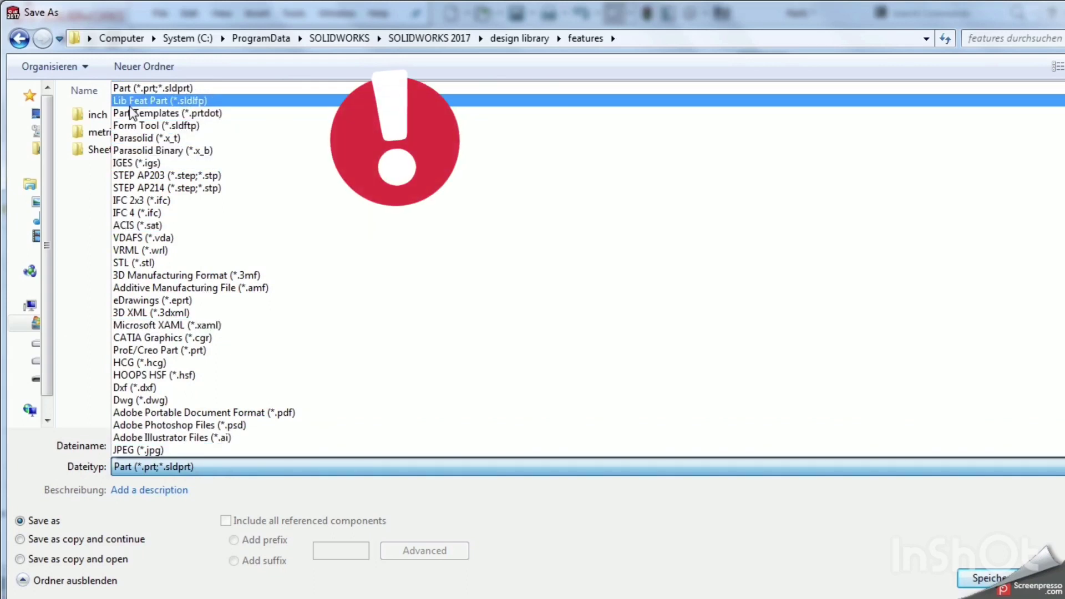
pyautogui.click(168, 107)
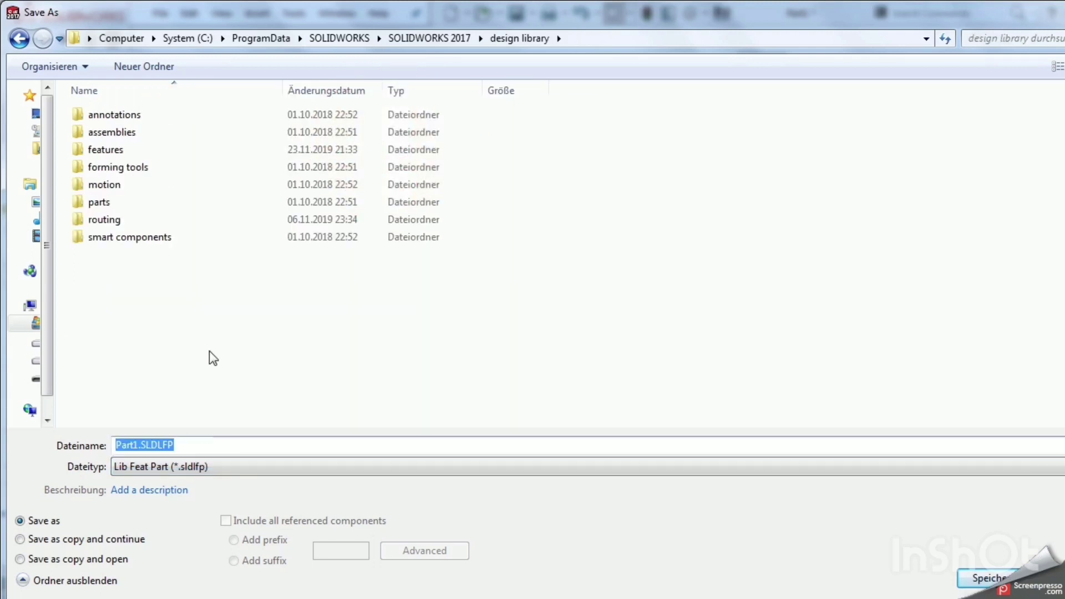
# - Name the file L-Joint_Test and save it
pyautogui.doubleClick(129, 148)
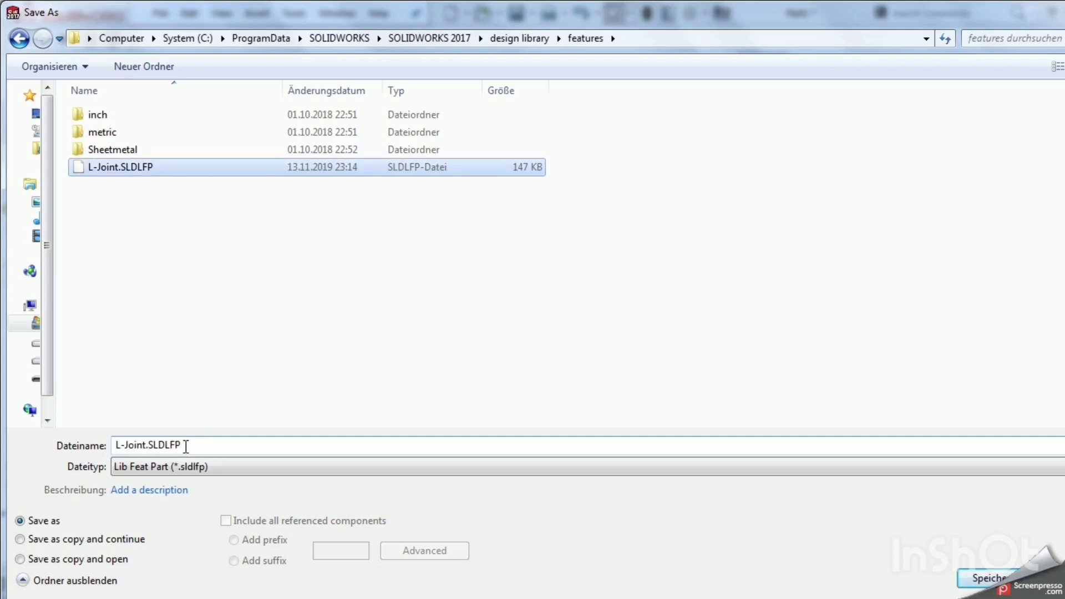
pyautogui.click(187, 446)
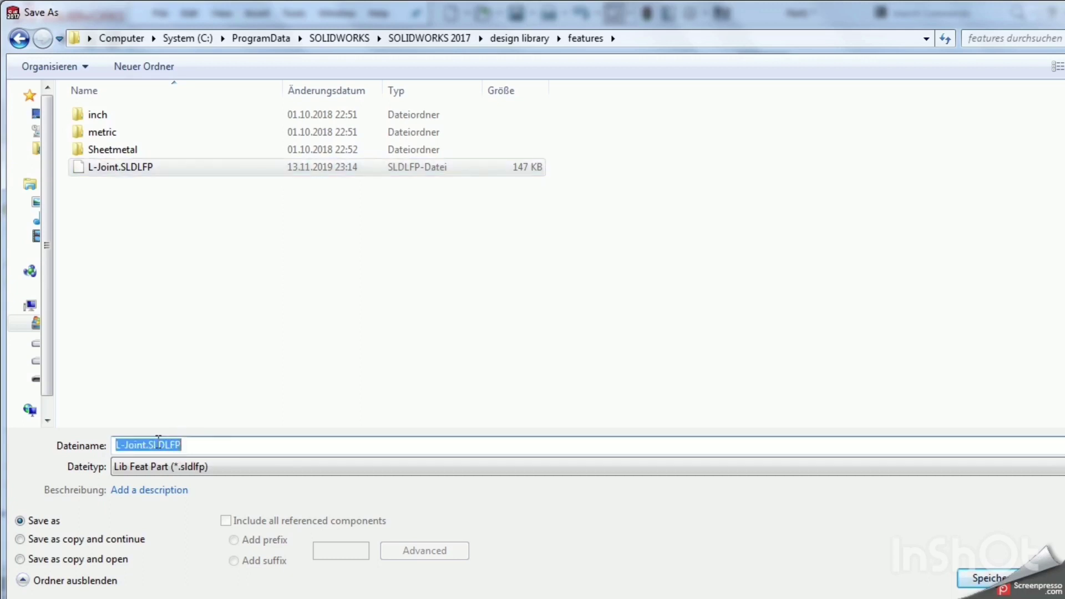
pyautogui.click(146, 445)
pyautogui.write('_Tes')
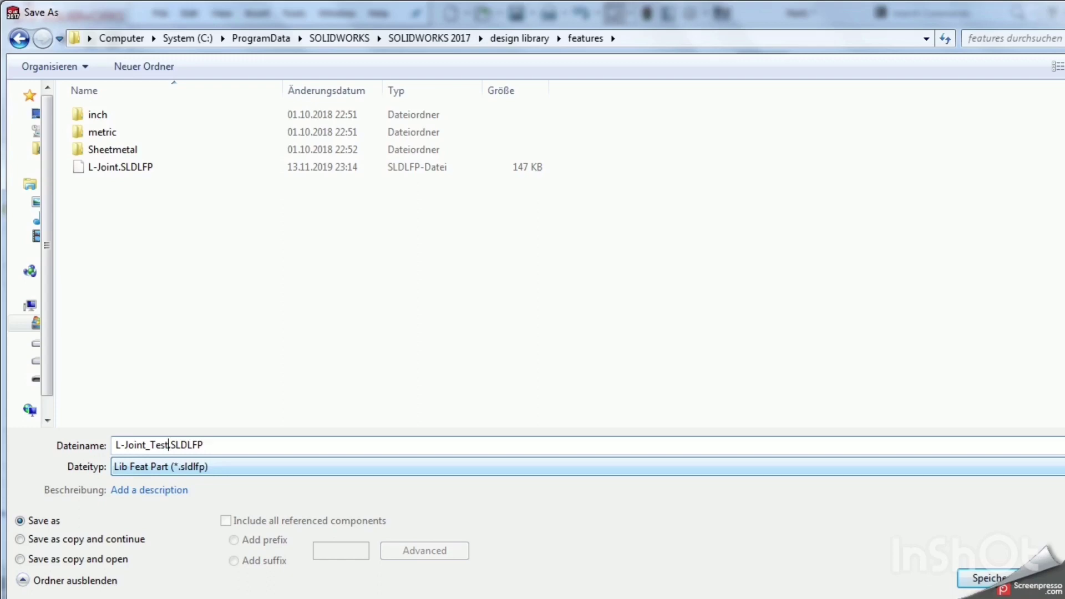
pyautogui.press('Return')
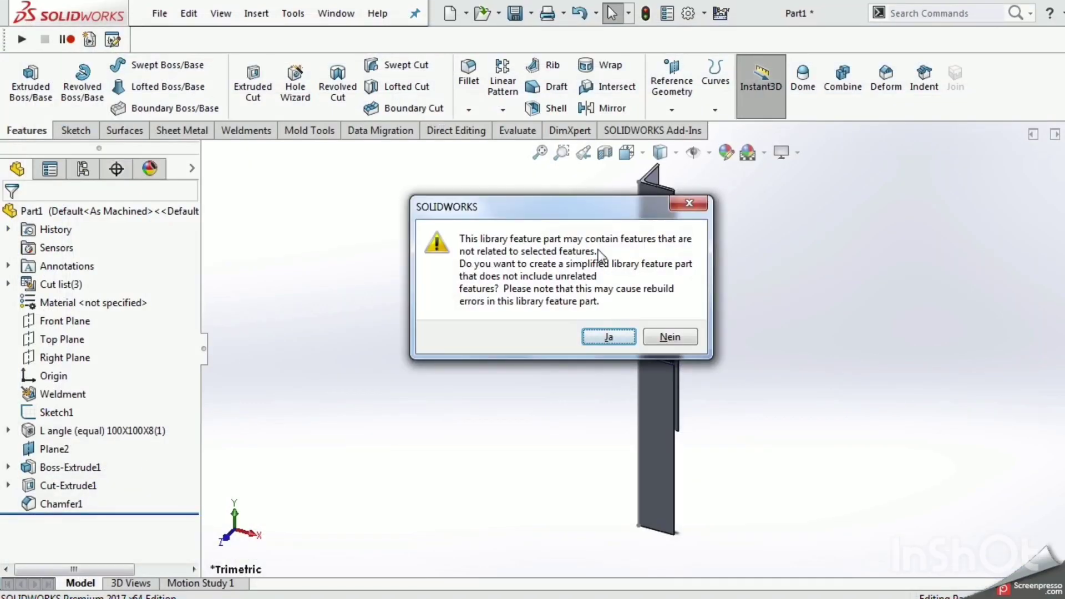
# - Keep the part unsimplified and add Plane2 through Chamfer1 as L-Joint_Test's library features
pyautogui.click(677, 335)
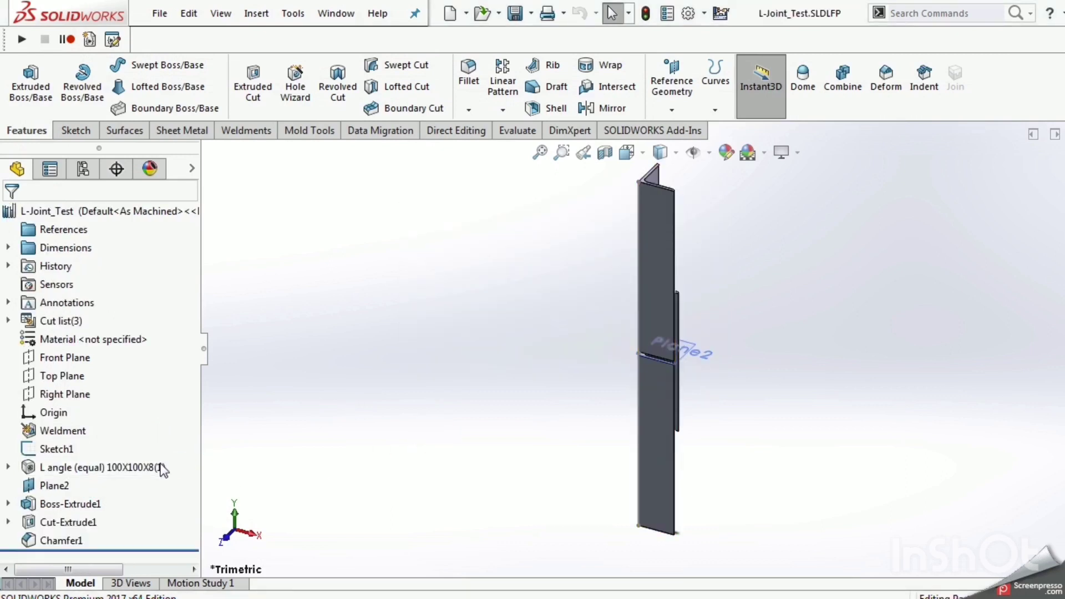
pyautogui.click(44, 487)
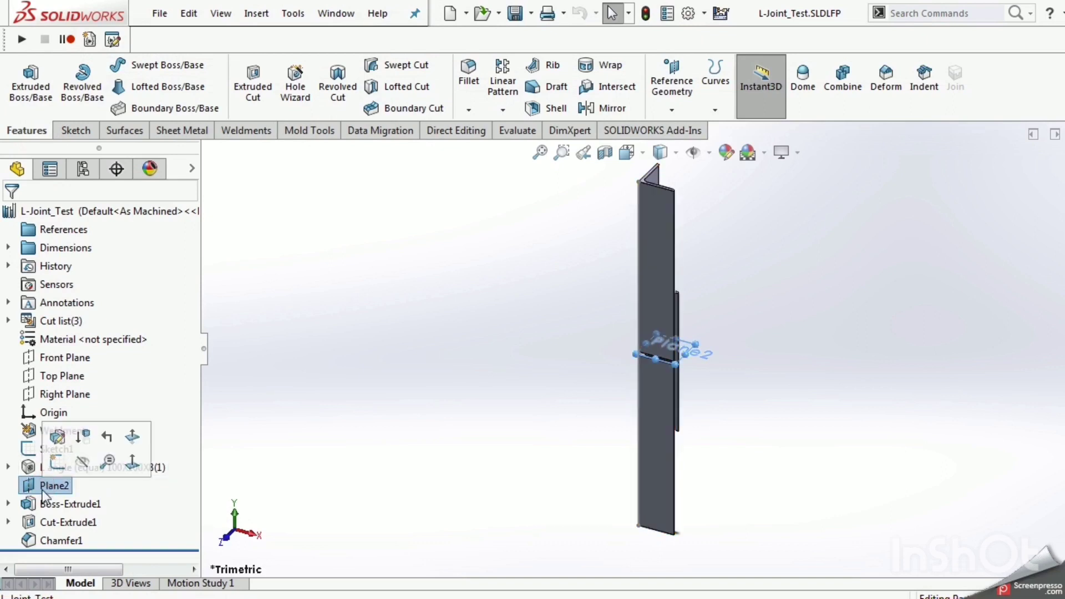
pyautogui.keyDown('shift'); pyautogui.click(55, 538); pyautogui.keyUp('shift')
pyautogui.rightClick(58, 541)
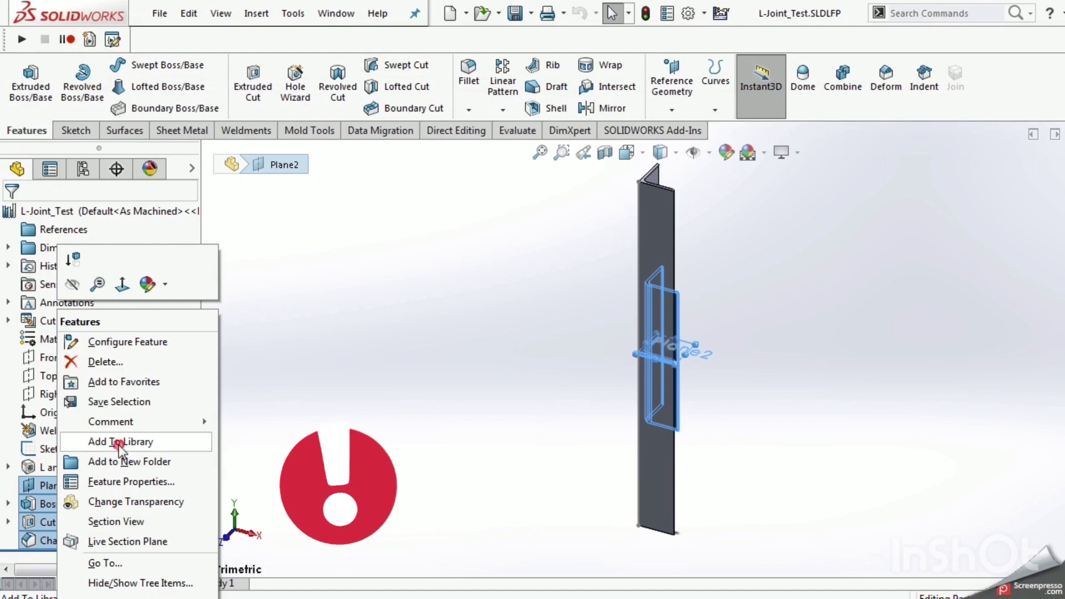
pyautogui.click(311, 407)
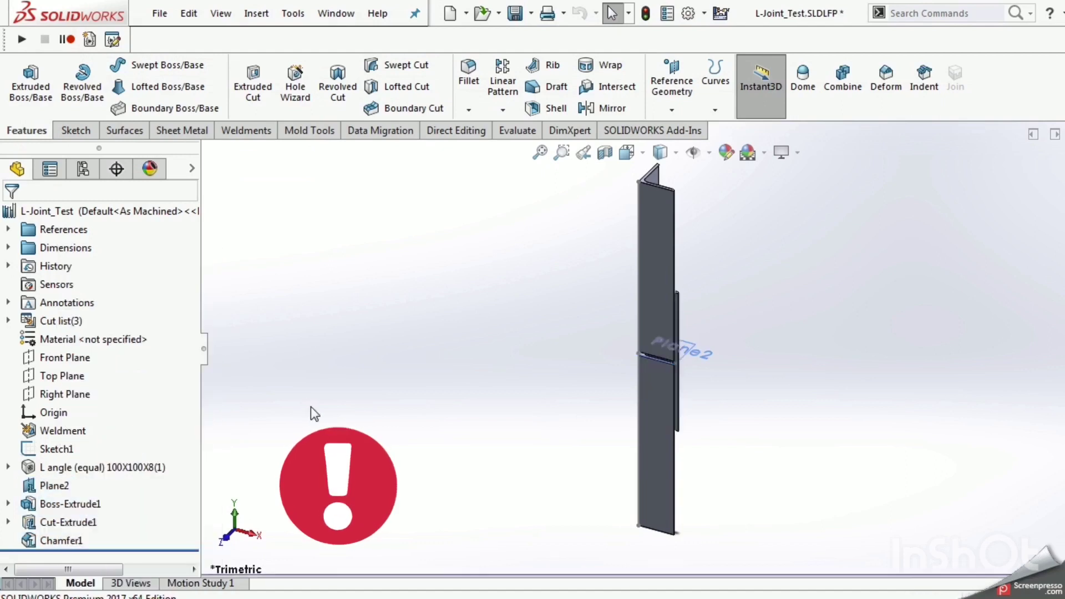
pyautogui.click(41, 489)
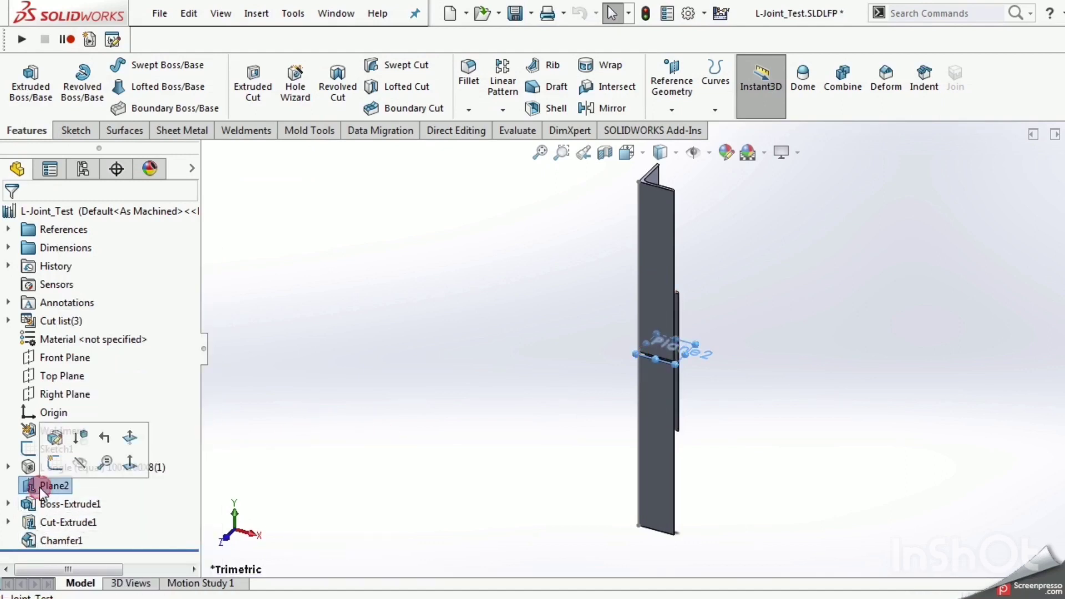
pyautogui.click(45, 540)
pyautogui.click(414, 430)
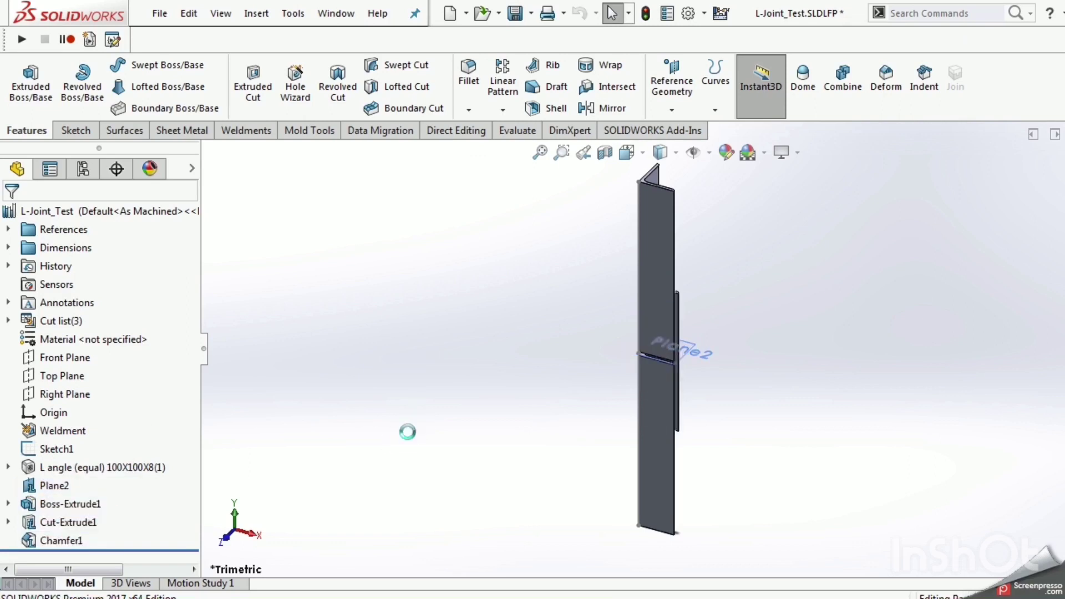
# - Create a new blank part and start a sketch on the Front Plane
pyautogui.click(161, 14)
pyautogui.click(185, 39)
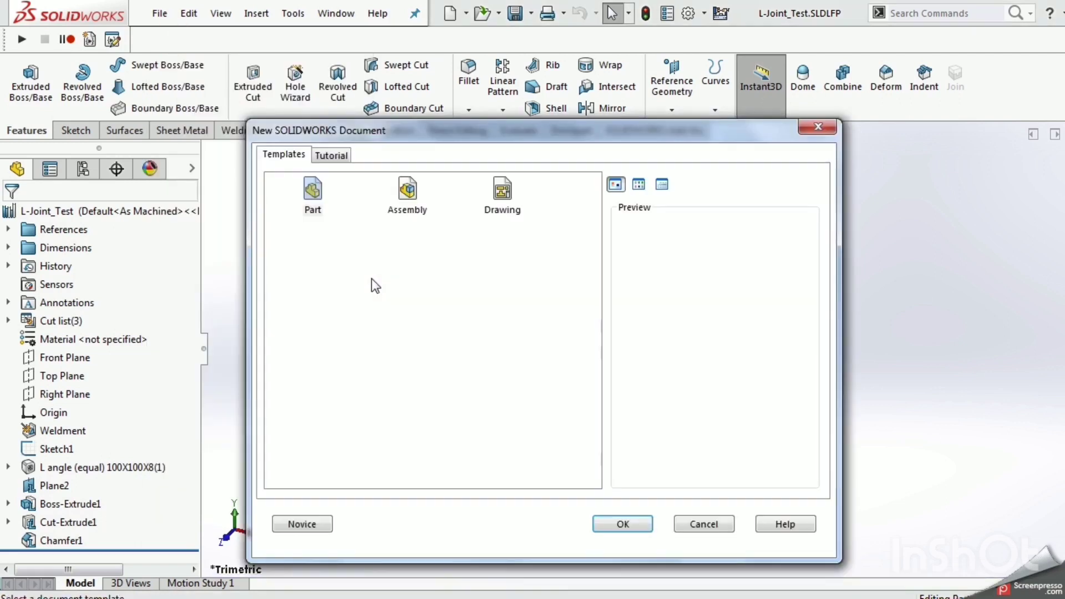
pyautogui.doubleClick(322, 191)
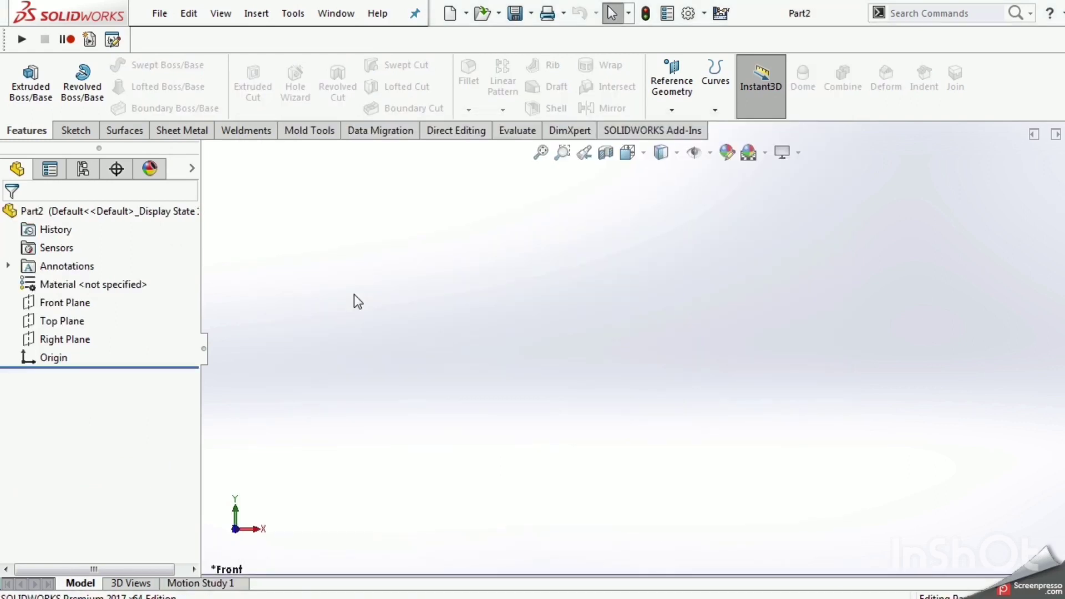
pyautogui.click(77, 327)
pyautogui.click(68, 303)
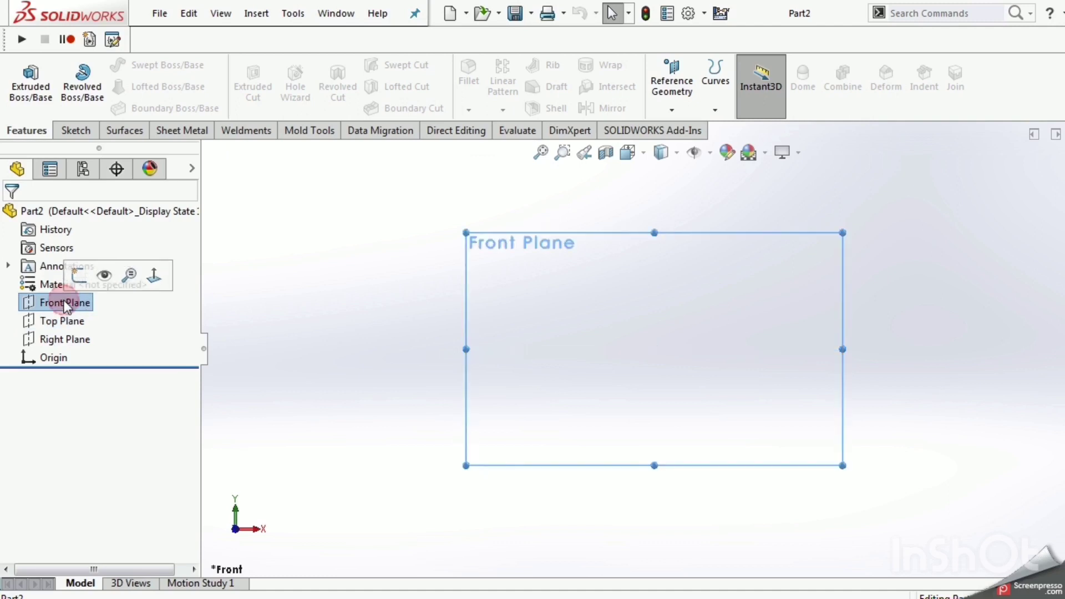
pyautogui.click(79, 274)
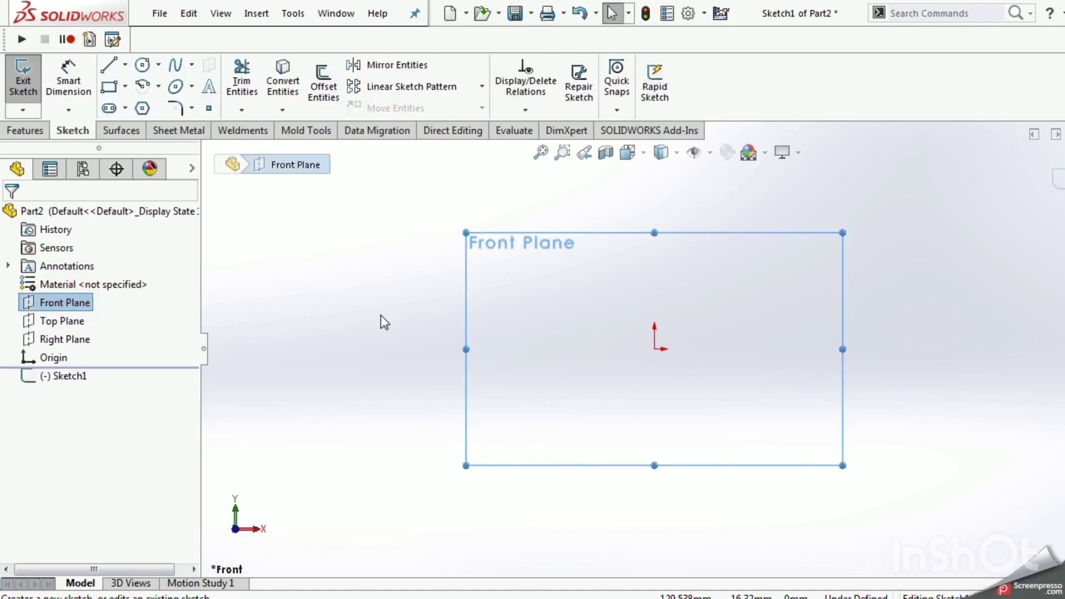
# - Draw a horizontal line from the origin out to the right
pyautogui.click(111, 65)
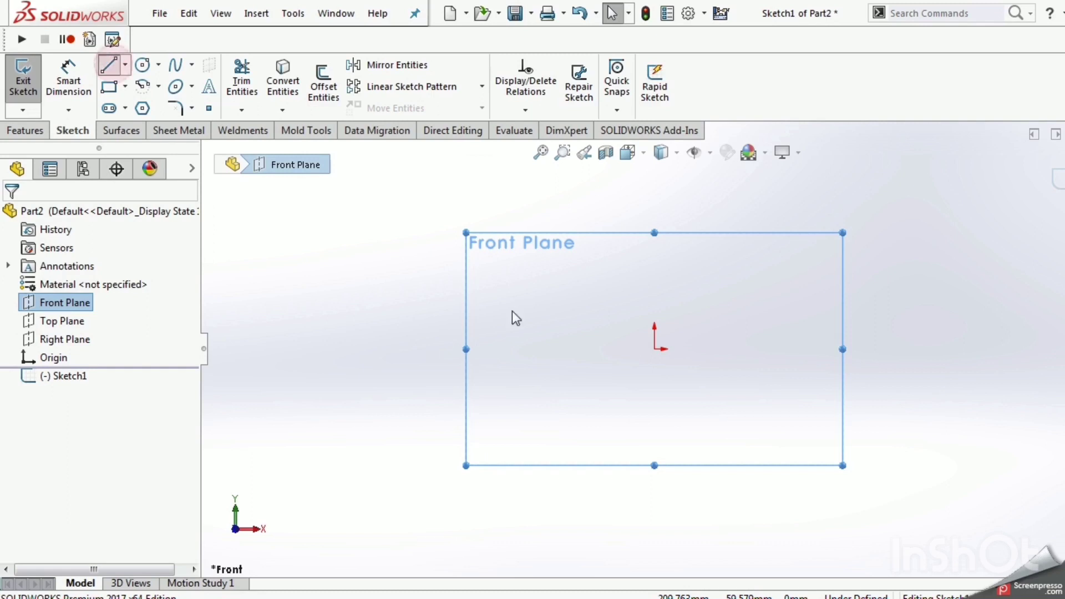
pyautogui.click(656, 349)
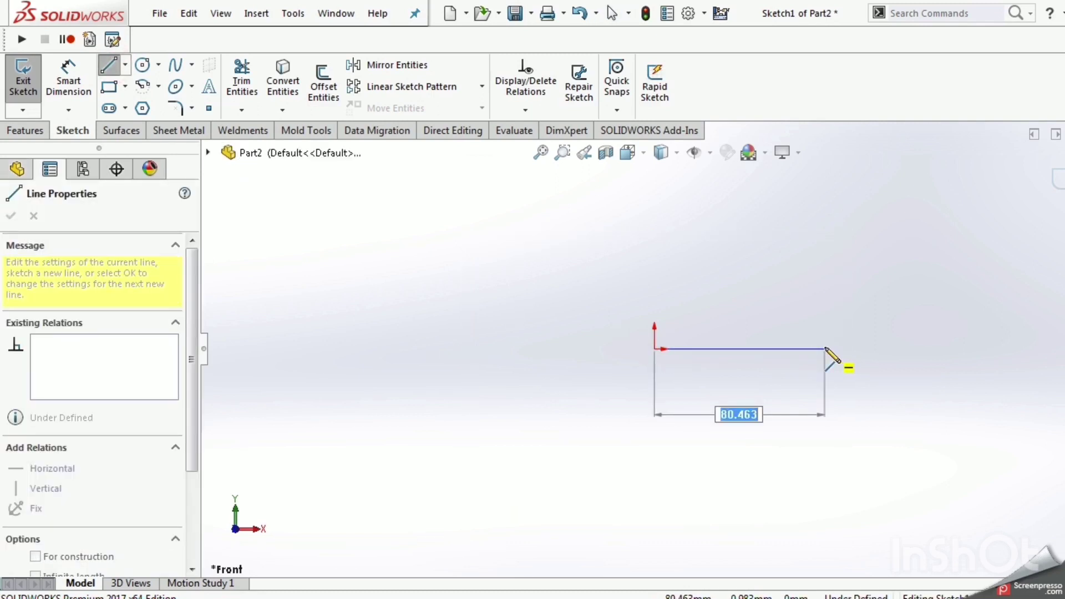
pyautogui.scroll(10, 821, 363)
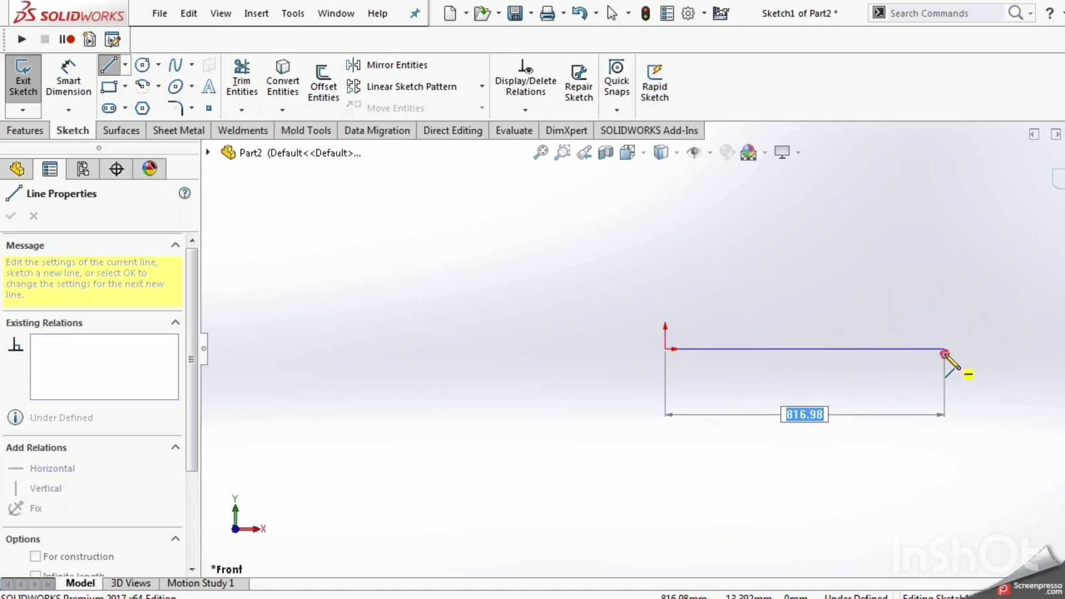
pyautogui.click(944, 349)
pyautogui.press('Escape')
pyautogui.press('Escape')
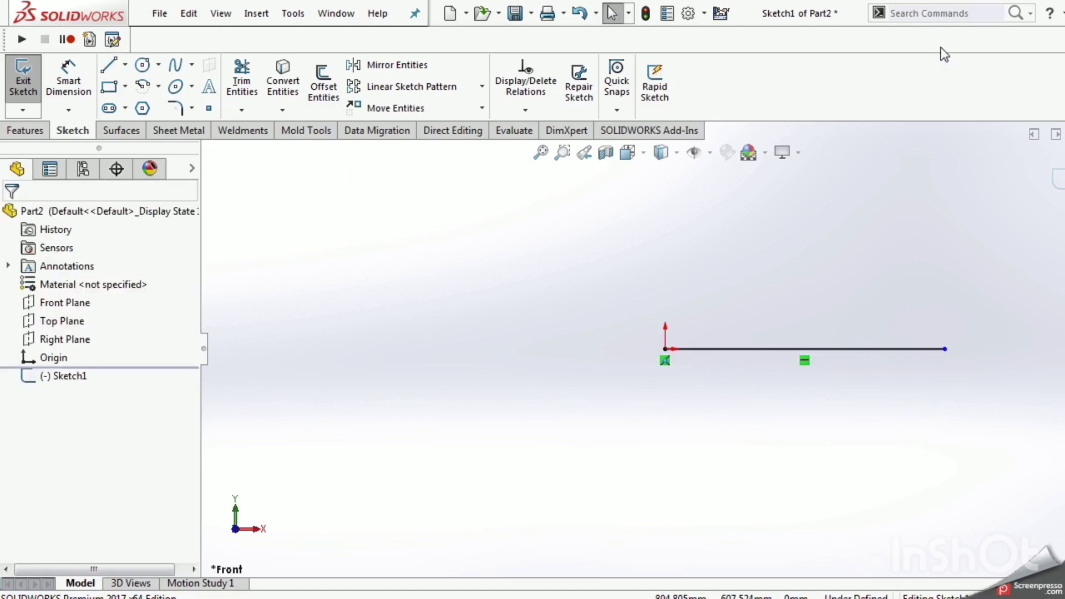
# - Split the line partway along with Split Entities and exit the sketch
pyautogui.click(937, 17)
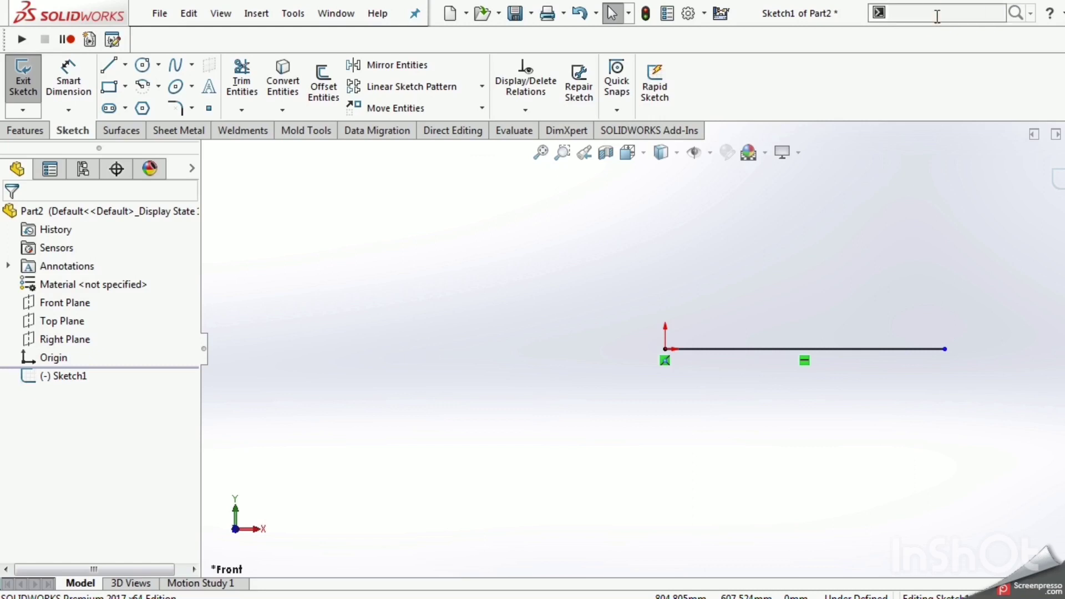
pyautogui.write('split')
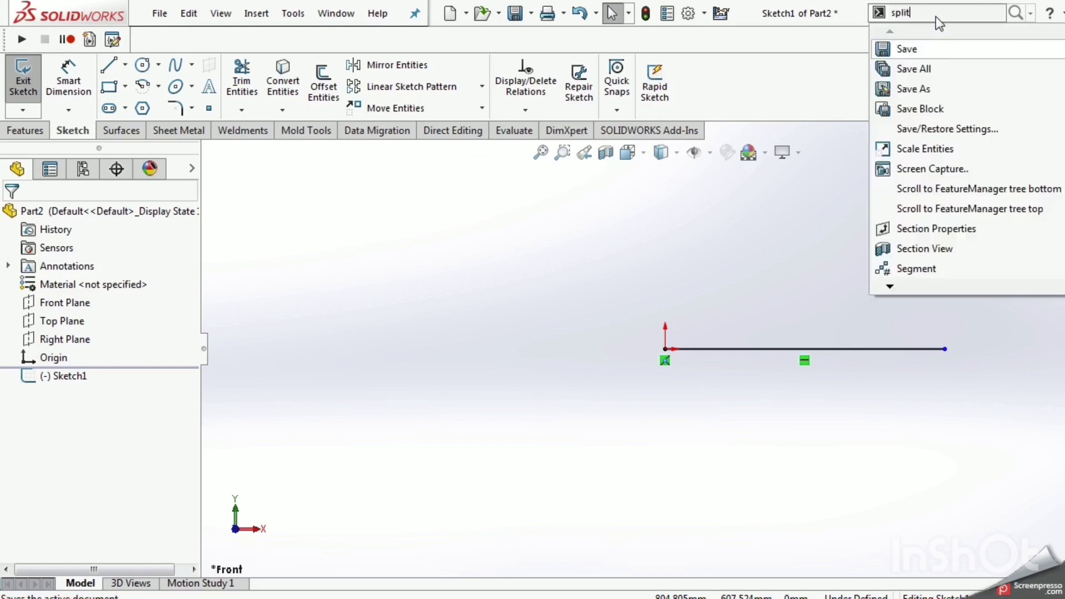
pyautogui.click(924, 34)
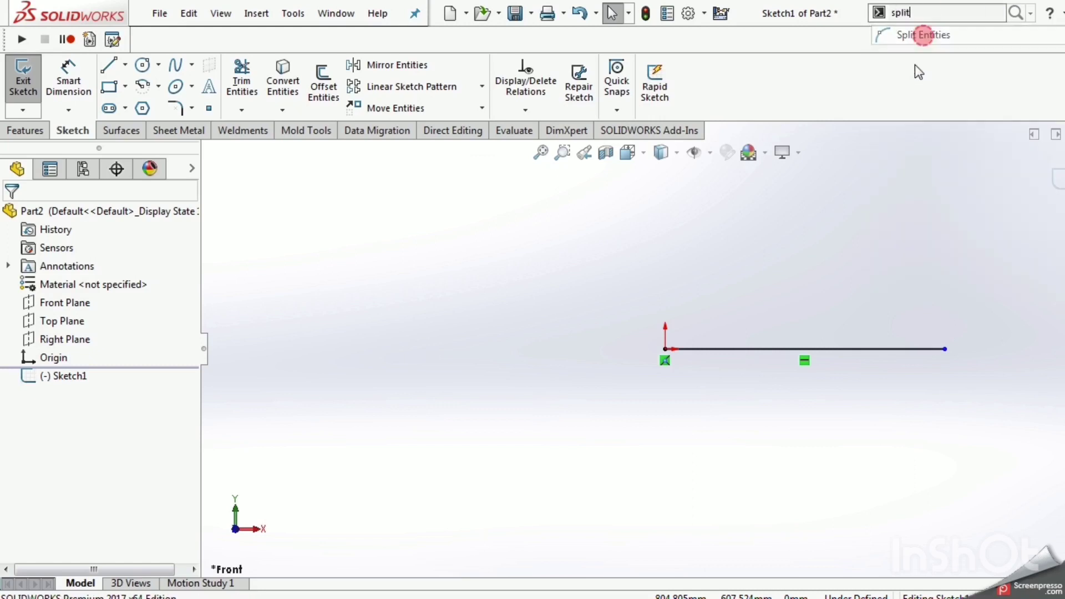
pyautogui.click(817, 351)
pyautogui.press('Escape')
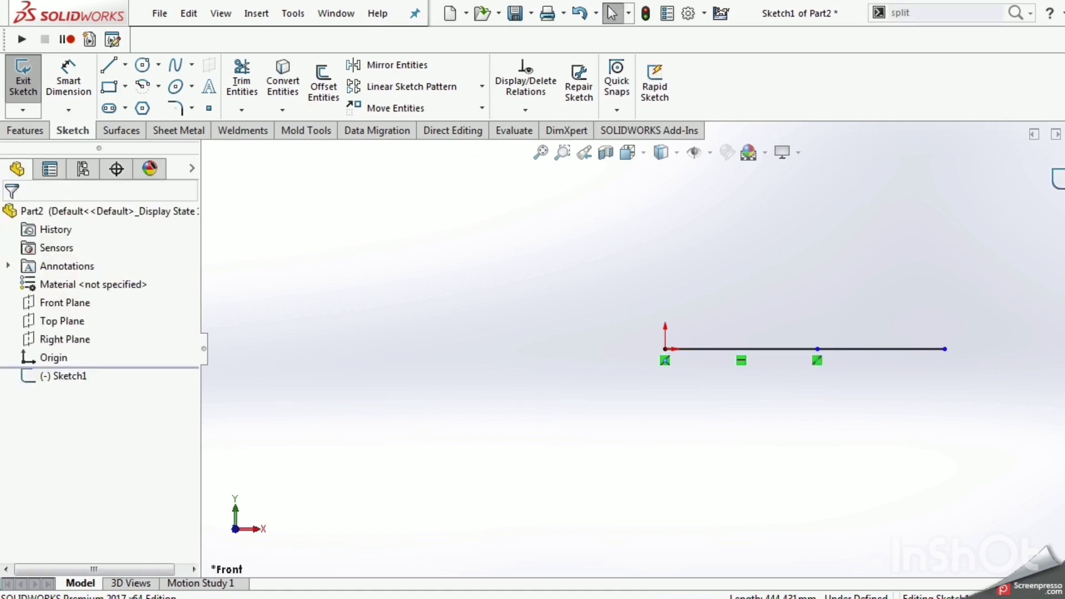
pyautogui.click(1057, 168)
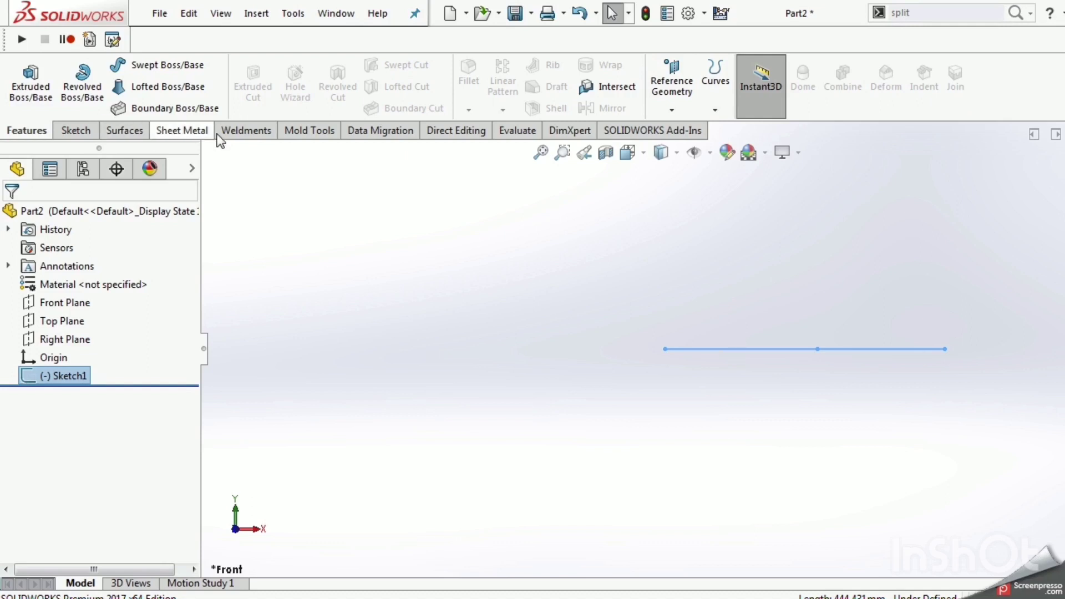
# - Add an ISO L Angle (equal) 100x100x8 member along both line segments, profile rotated 180°
pyautogui.click(240, 131)
pyautogui.click(121, 83)
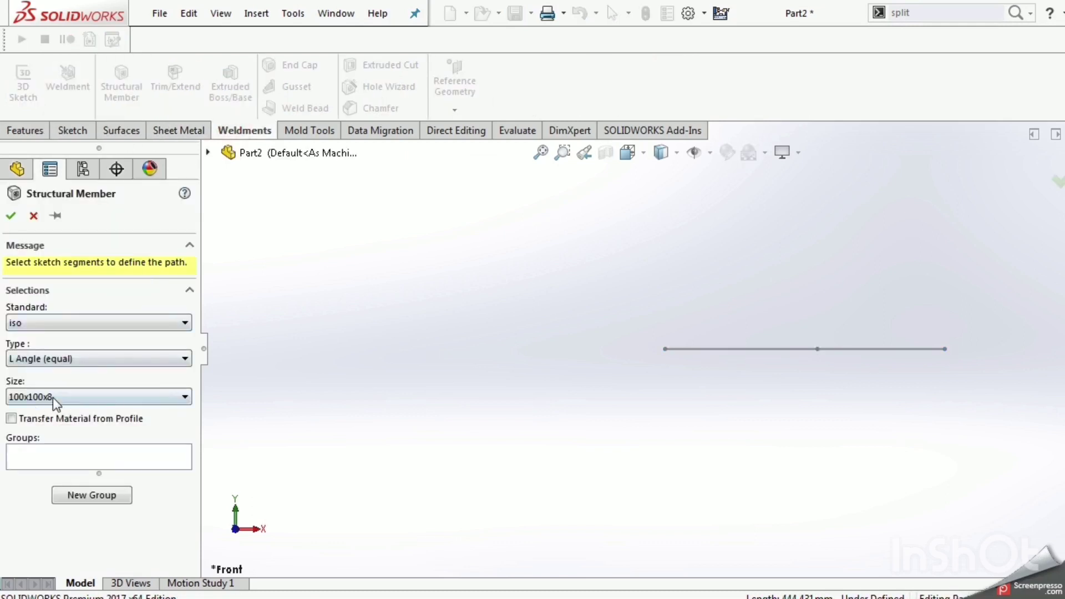
pyautogui.click(732, 350)
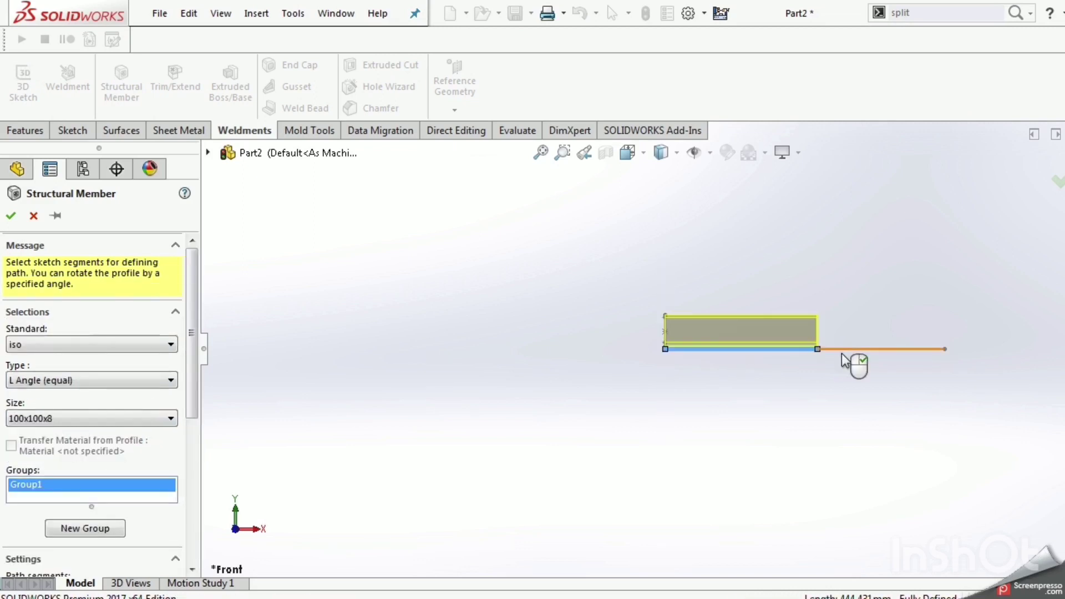
pyautogui.click(844, 358)
pyautogui.moveTo(844, 360); pyautogui.dragTo(743, 258, button='middle')
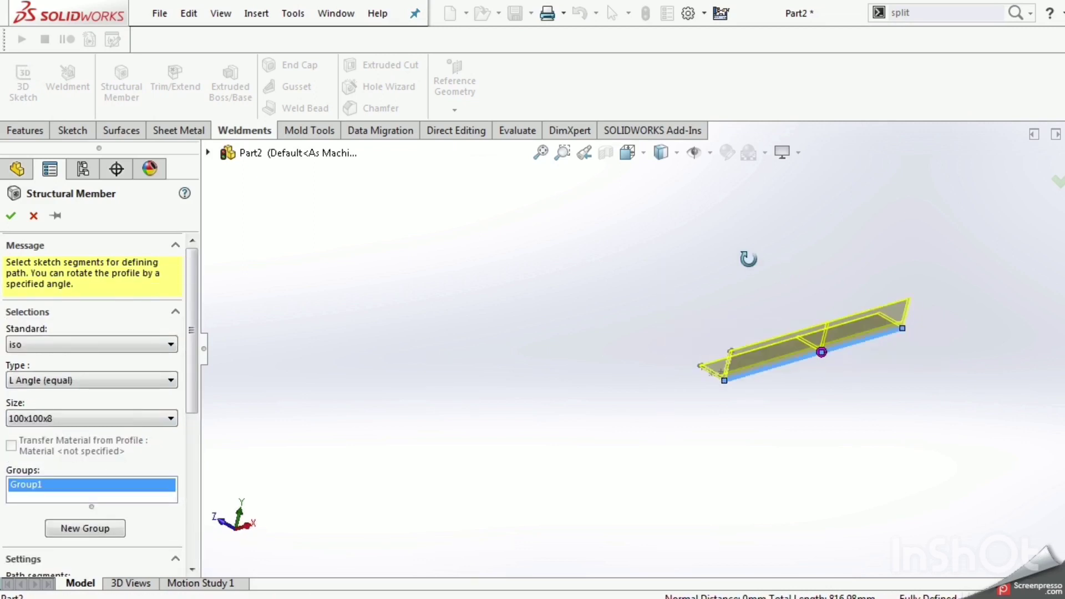
pyautogui.click(191, 492)
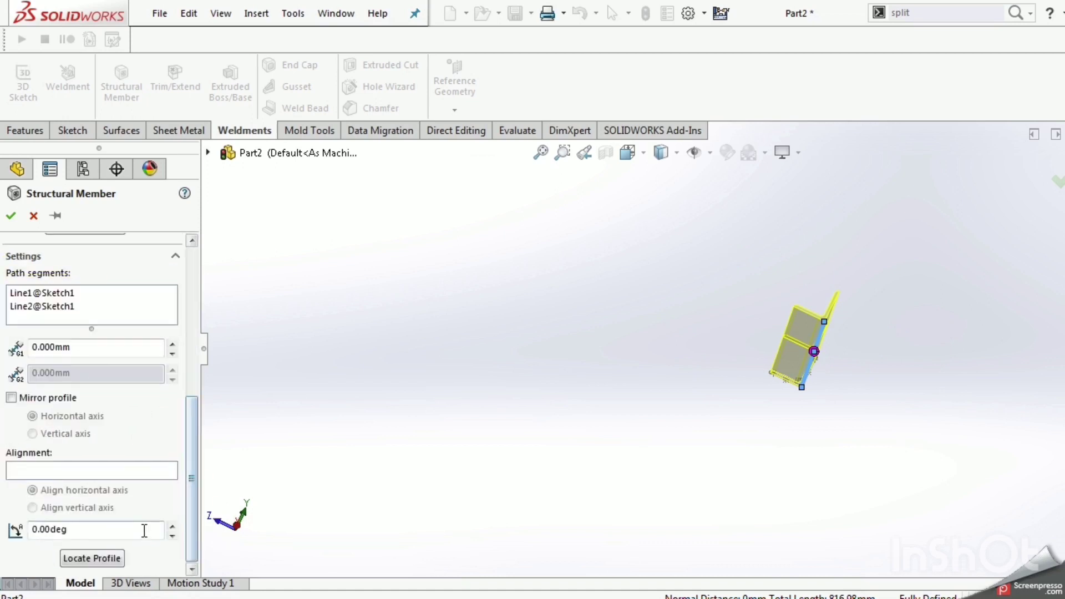
pyautogui.moveTo(148, 528); pyautogui.dragTo(7, 548)
pyautogui.write('180')
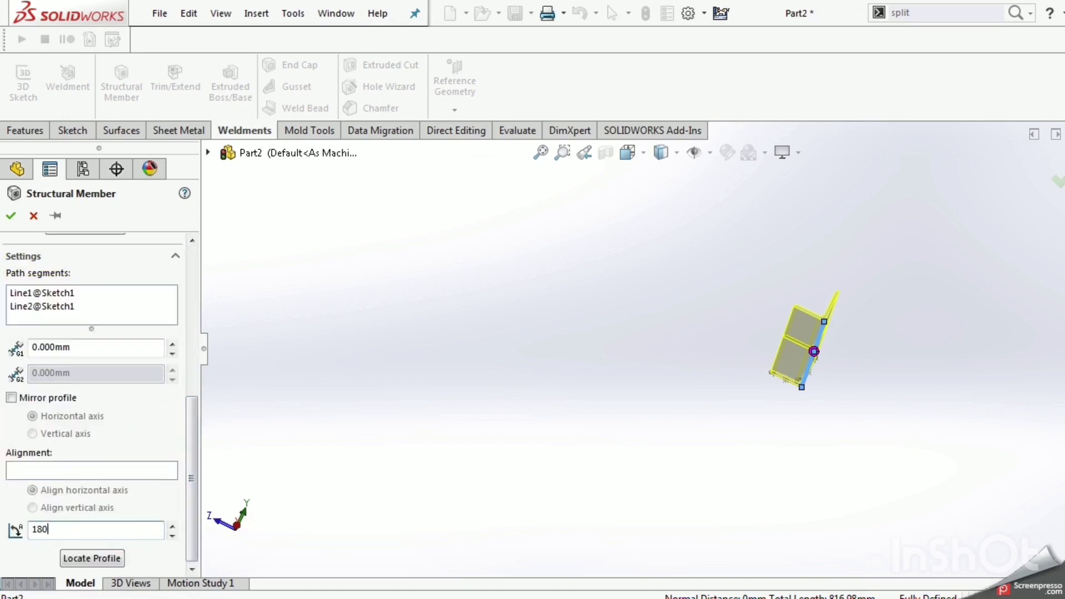
pyautogui.press('Return')
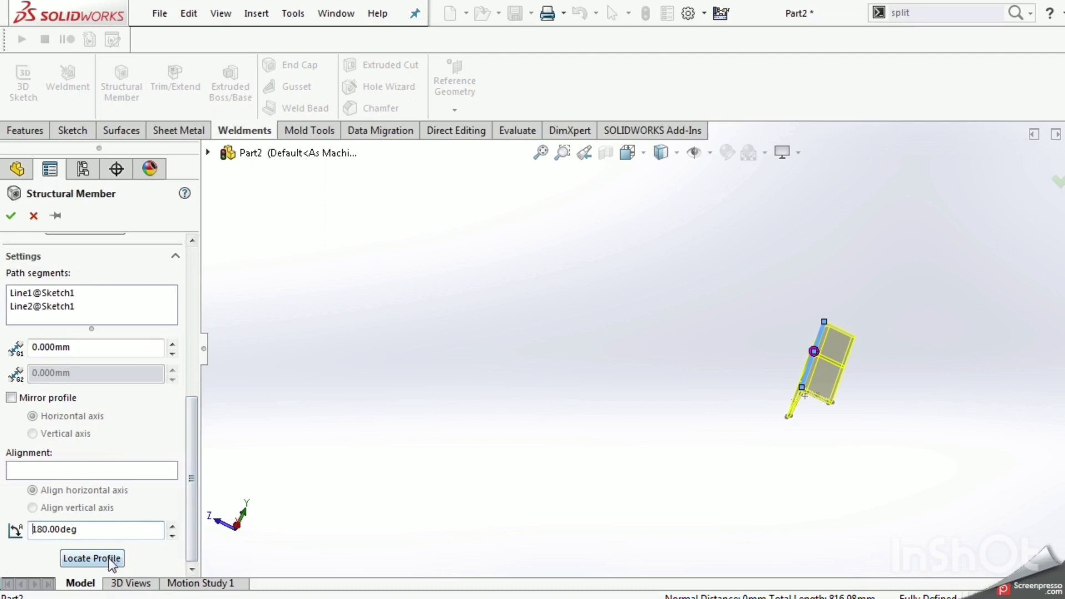
pyautogui.moveTo(606, 363)
pyautogui.mouseDown(button='middle')
pyautogui.moveTo(587, 300)
pyautogui.moveTo(706, 302)
pyautogui.moveTo(694, 494)
pyautogui.moveTo(998, 257)
pyautogui.mouseUp(button='middle')
pyautogui.click(1058, 183)
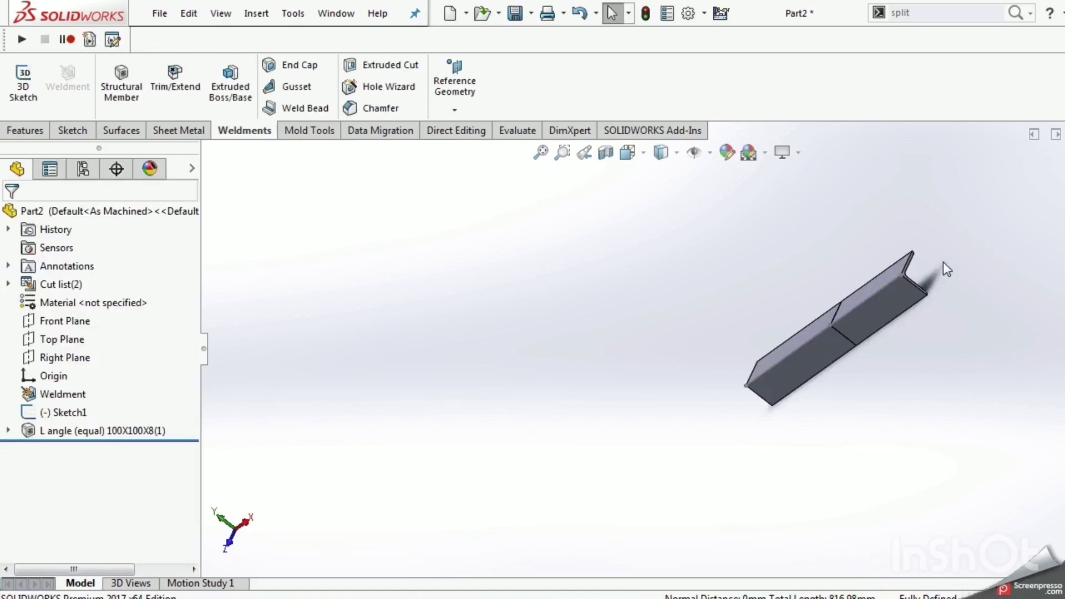
# - Drag L-Joint_Test from the design library onto the angle using the Default As Machined configuration
pyautogui.moveTo(930, 278)
pyautogui.keyDown('ctrl'); pyautogui.mouseDown(button='middle')
pyautogui.moveTo(923, 297)
pyautogui.moveTo(694, 308)
pyautogui.mouseUp(button='middle'); pyautogui.keyUp('ctrl')
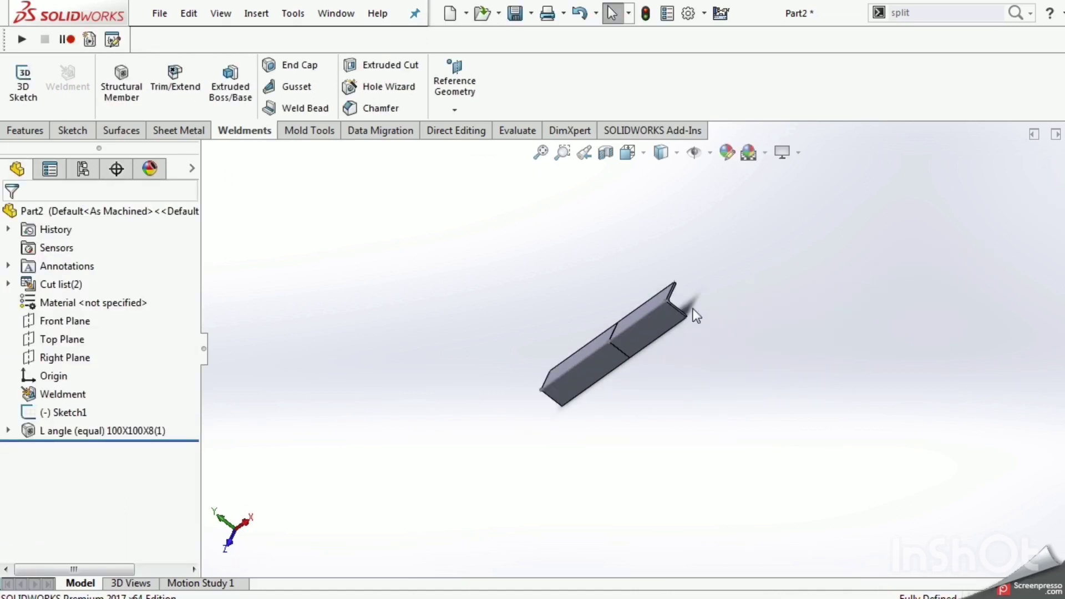
pyautogui.scroll(-3, 694, 309)
pyautogui.scroll(-3, 641, 277)
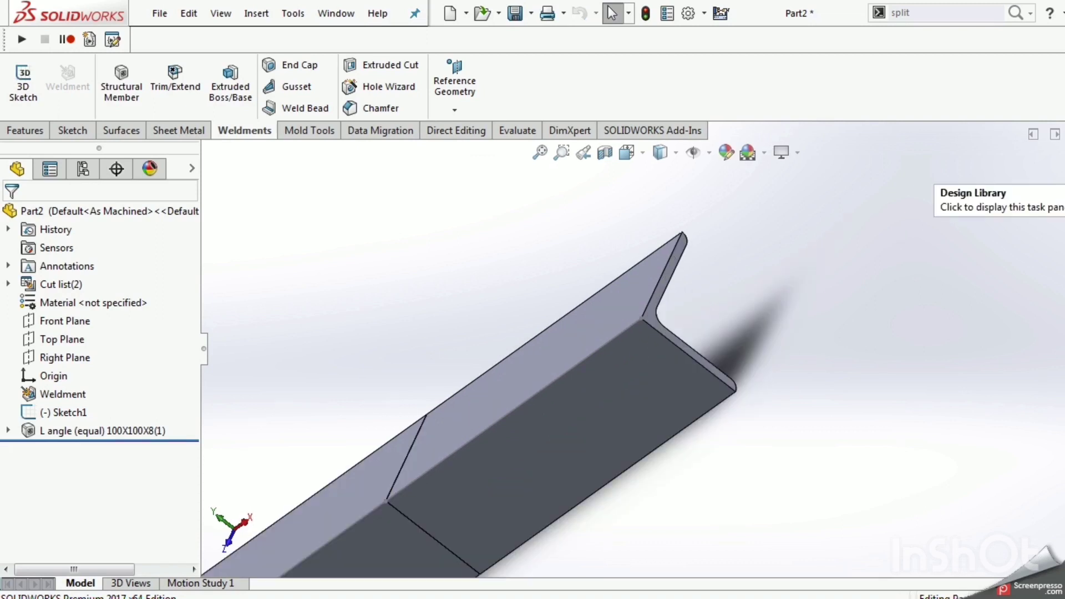
pyautogui.click(1058, 194)
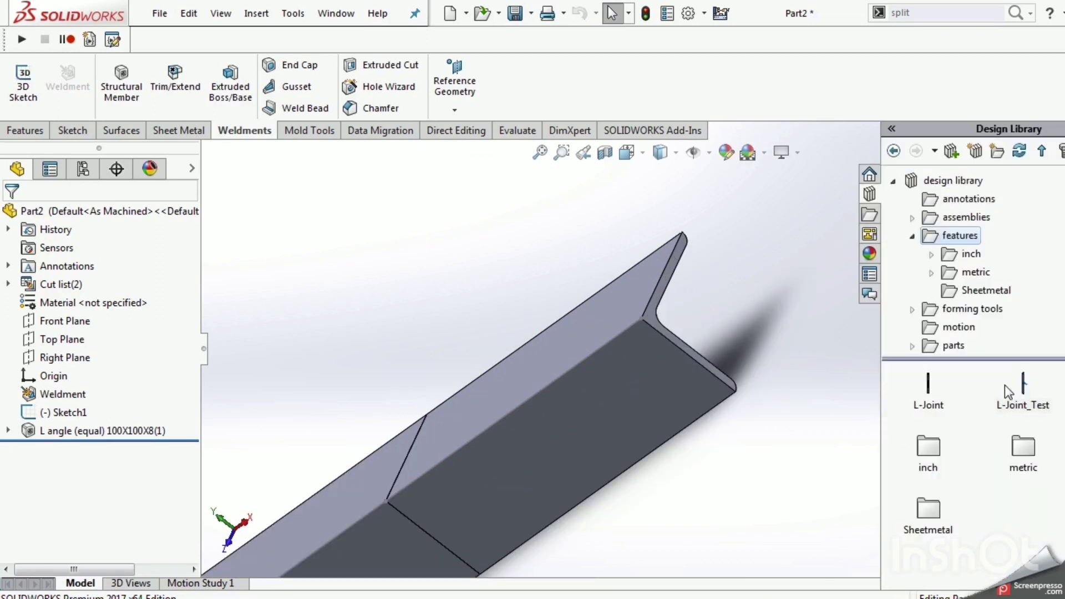
pyautogui.moveTo(1033, 391); pyautogui.dragTo(824, 332)
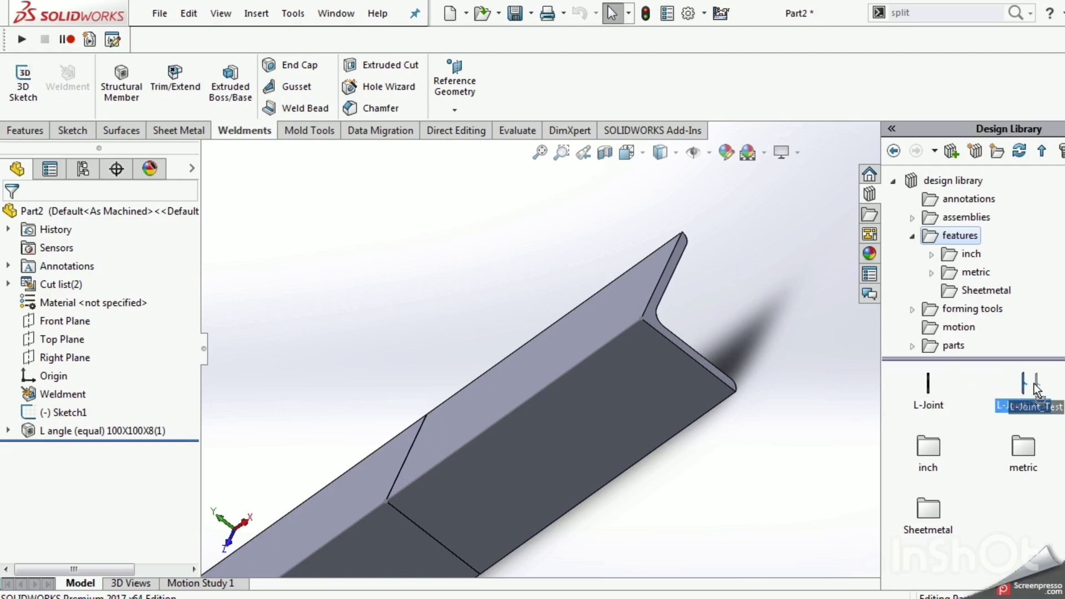
pyautogui.click(66, 263)
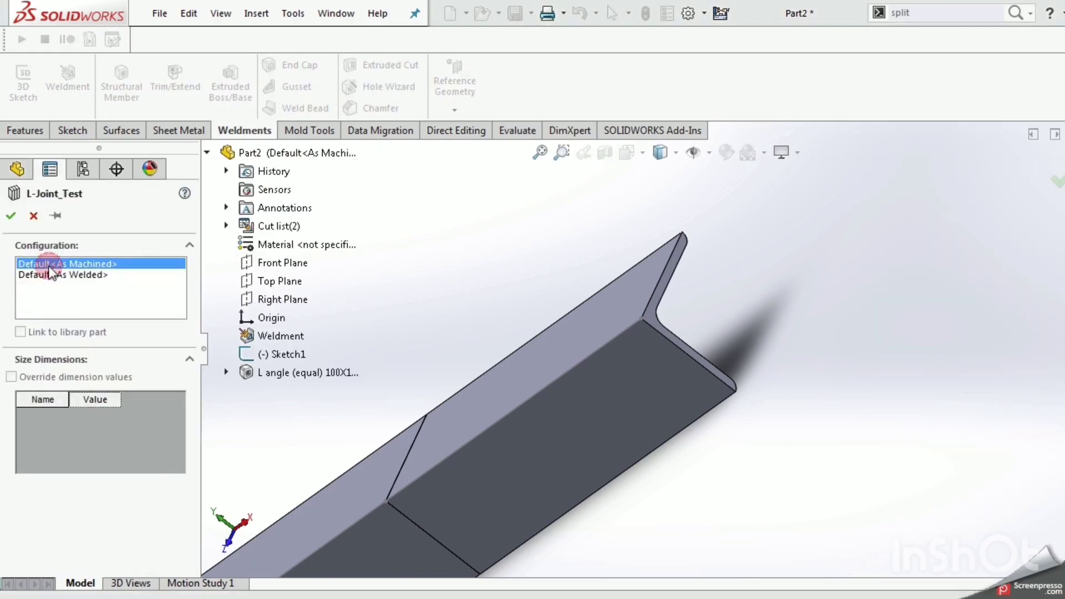
pyautogui.click(673, 322)
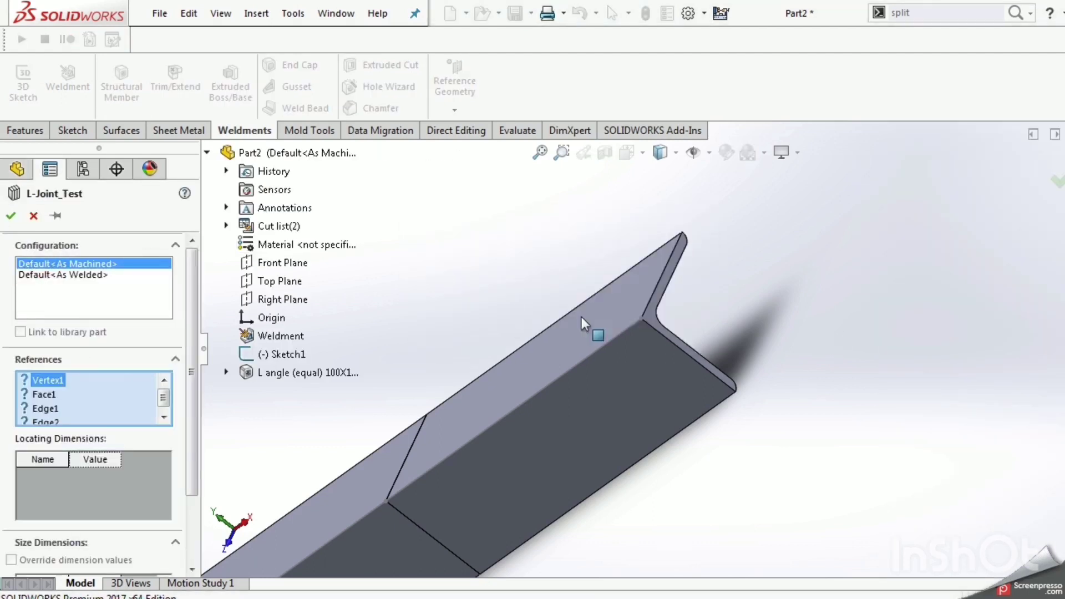
# - Pick the split point, end face and two edge references, and confirm the L-Joint_Test insertion
pyautogui.click(388, 501)
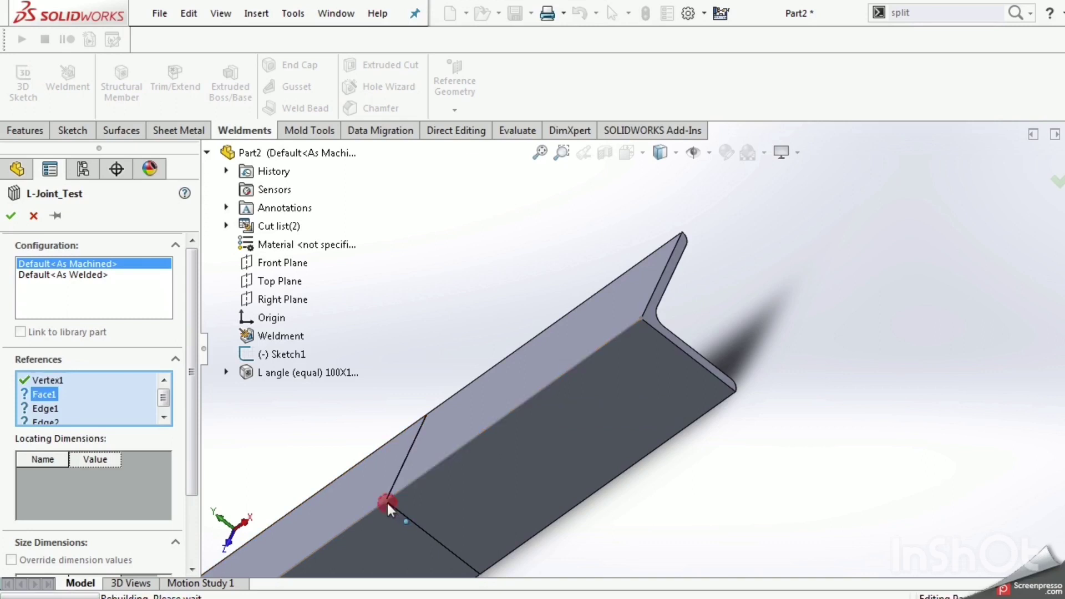
pyautogui.click(652, 317)
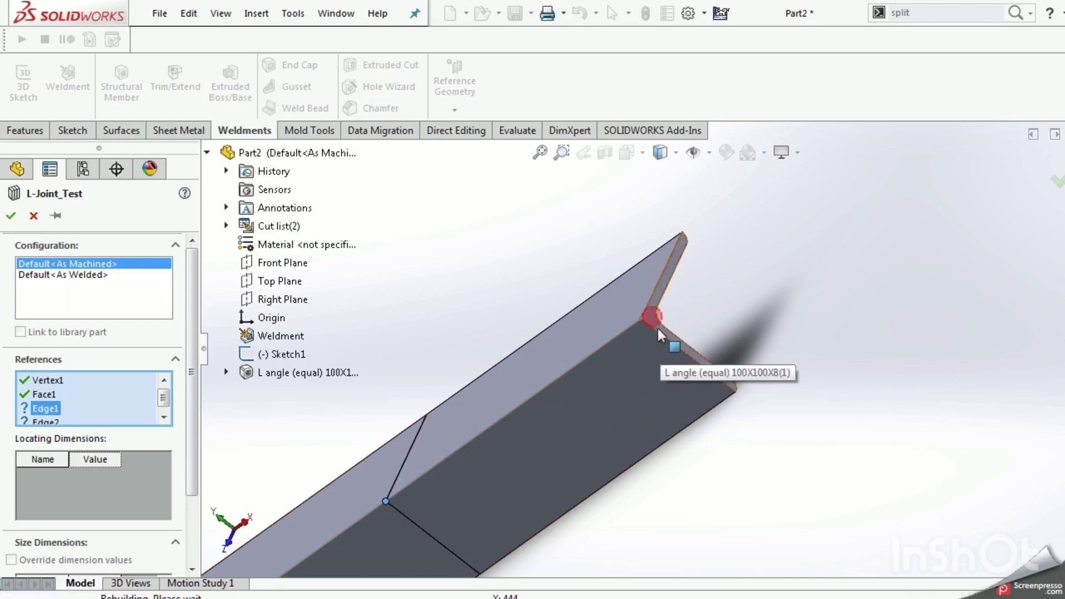
pyautogui.click(692, 354)
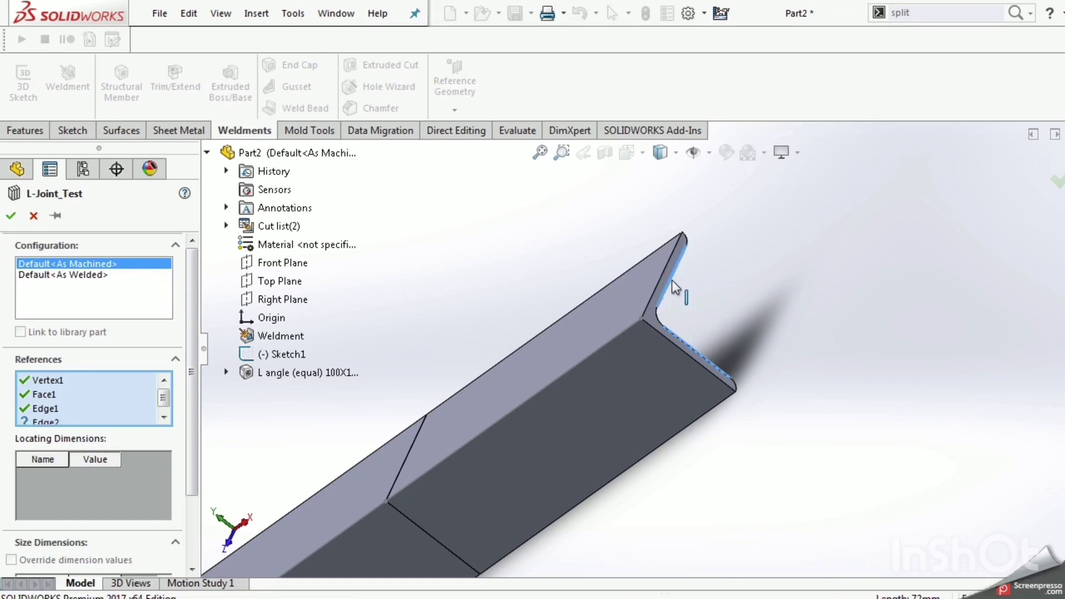
pyautogui.click(672, 282)
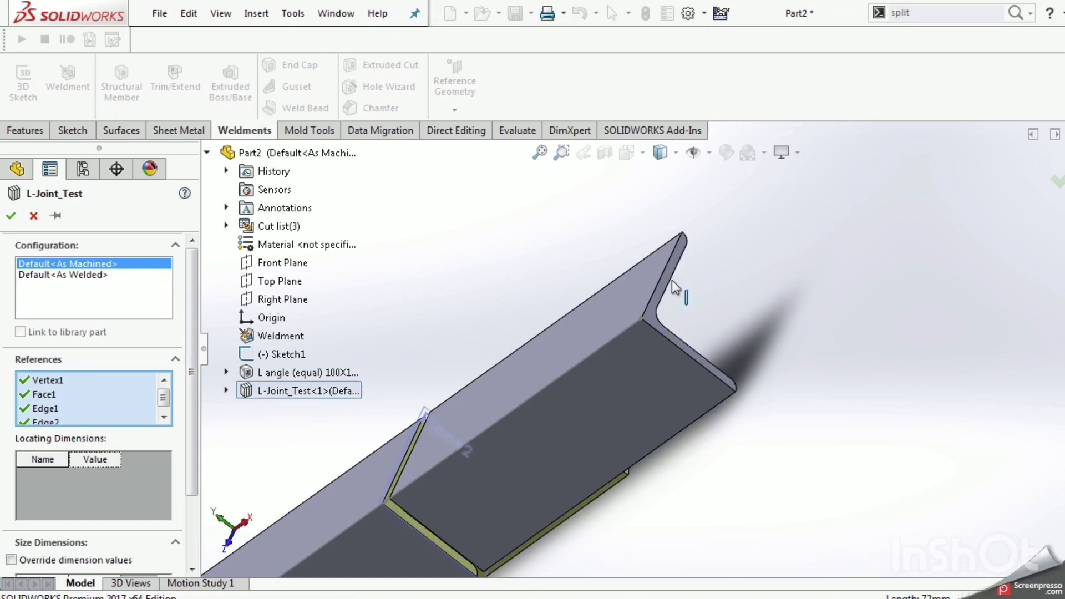
pyautogui.click(11, 216)
# - Orbit and zoom the angle into a long diagonal view
pyautogui.scroll(3, 485, 328)
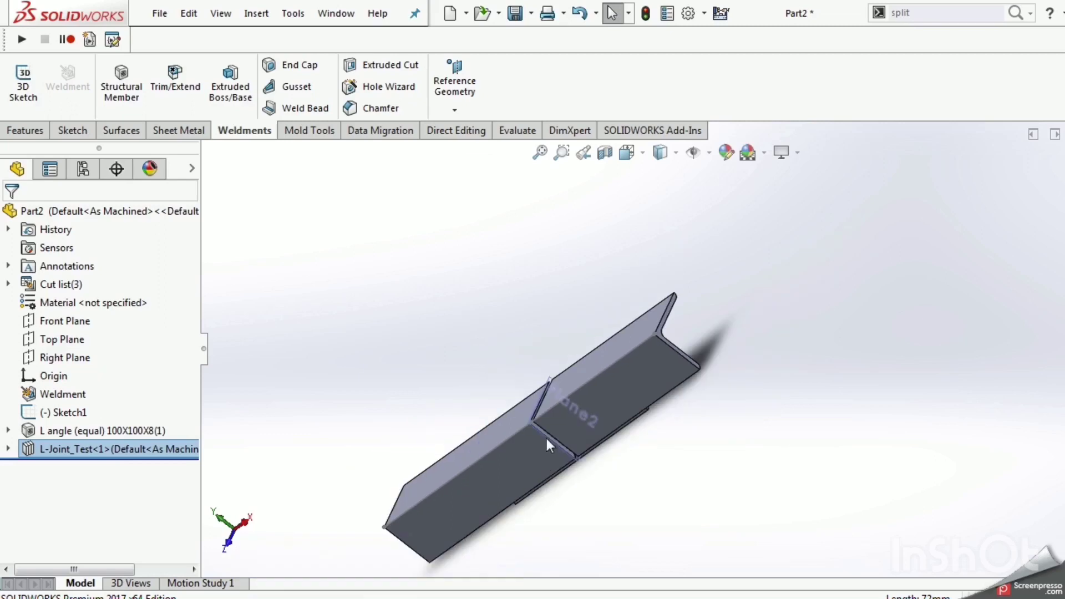
pyautogui.scroll(-3, 547, 444)
pyautogui.moveTo(558, 421)
pyautogui.mouseDown(button='middle')
pyautogui.moveTo(548, 264)
pyautogui.moveTo(445, 235)
pyautogui.moveTo(475, 364)
pyautogui.moveTo(456, 376)
pyautogui.moveTo(505, 388)
pyautogui.mouseUp(button='middle')
pyautogui.scroll(-4, 607, 337)
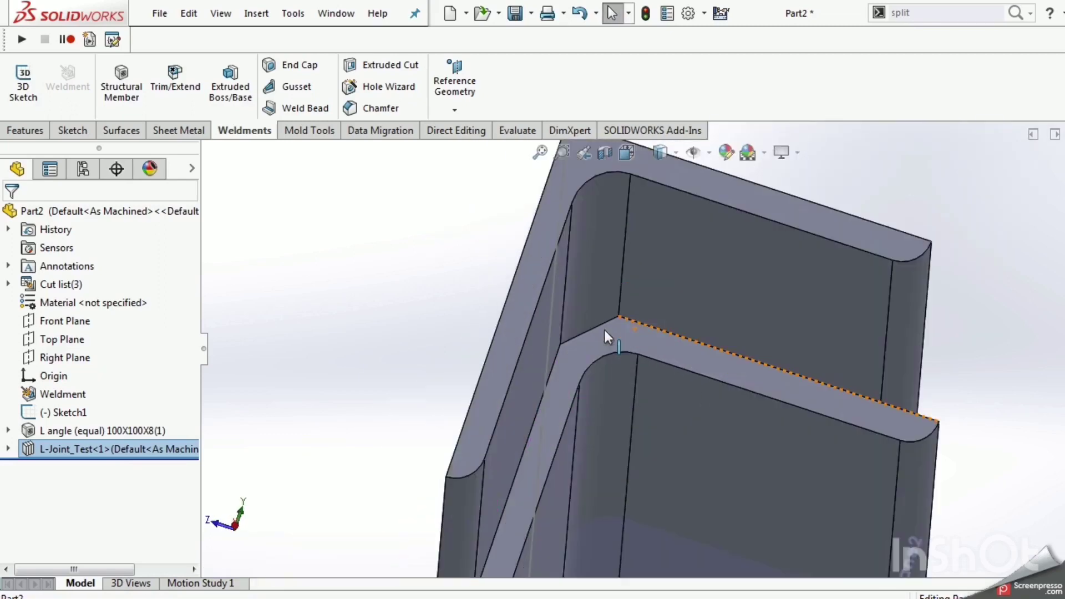
pyautogui.scroll(4, 608, 337)
pyautogui.moveTo(594, 392)
pyautogui.mouseDown(button='middle')
pyautogui.moveTo(626, 333)
pyautogui.moveTo(655, 435)
pyautogui.moveTo(637, 376)
pyautogui.moveTo(688, 490)
pyautogui.moveTo(638, 444)
pyautogui.moveTo(594, 447)
pyautogui.moveTo(606, 516)
pyautogui.moveTo(594, 475)
pyautogui.mouseUp(button='middle')
# - Delete L-Joint_Test<1> from the tree along with all its dependent features
pyautogui.click(54, 450)
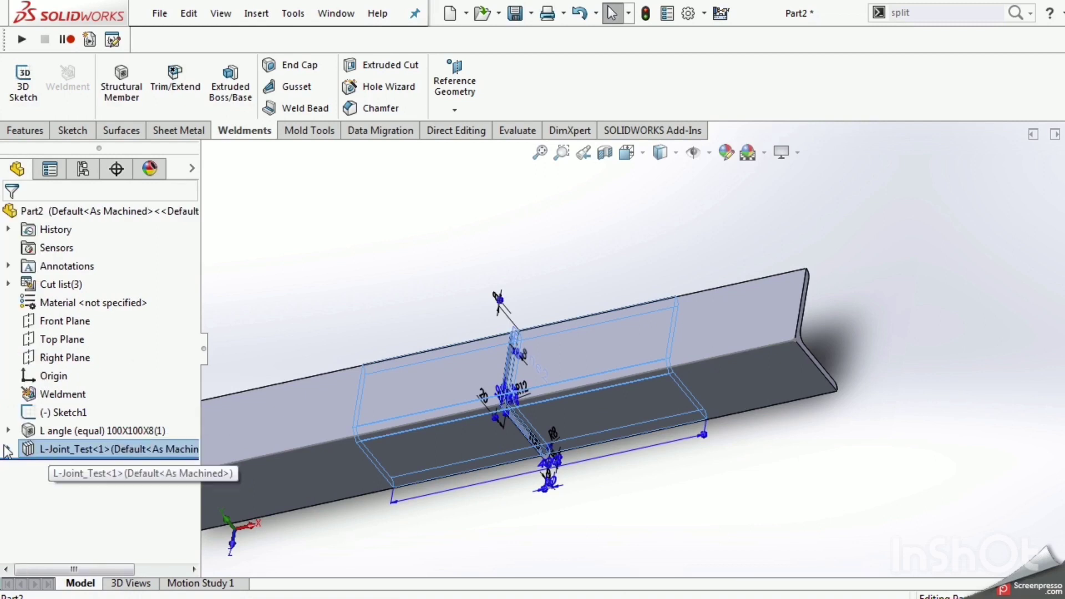
pyautogui.click(7, 449)
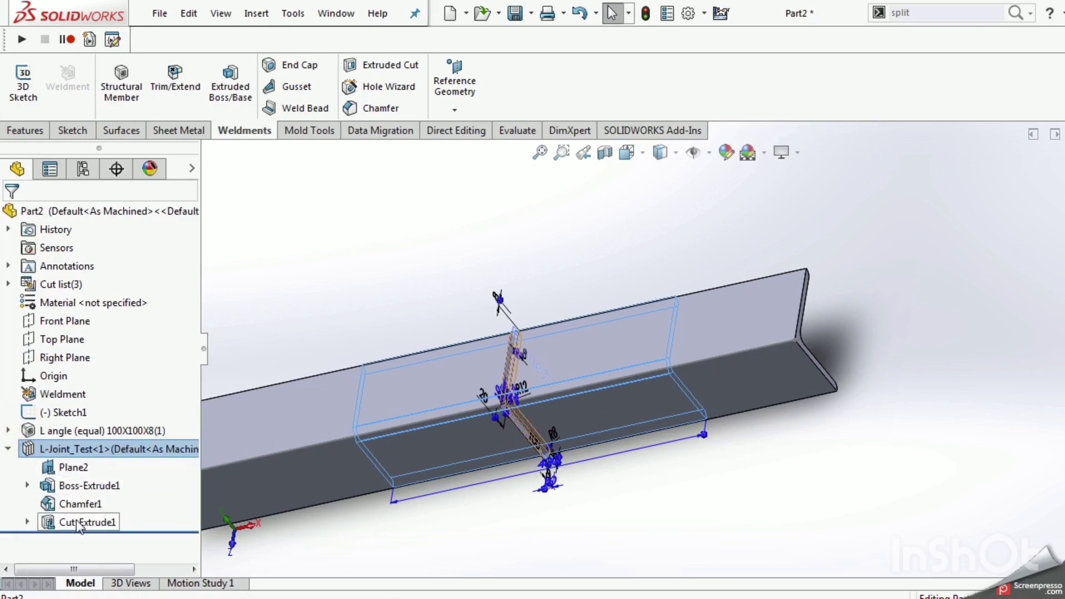
pyautogui.click(57, 447)
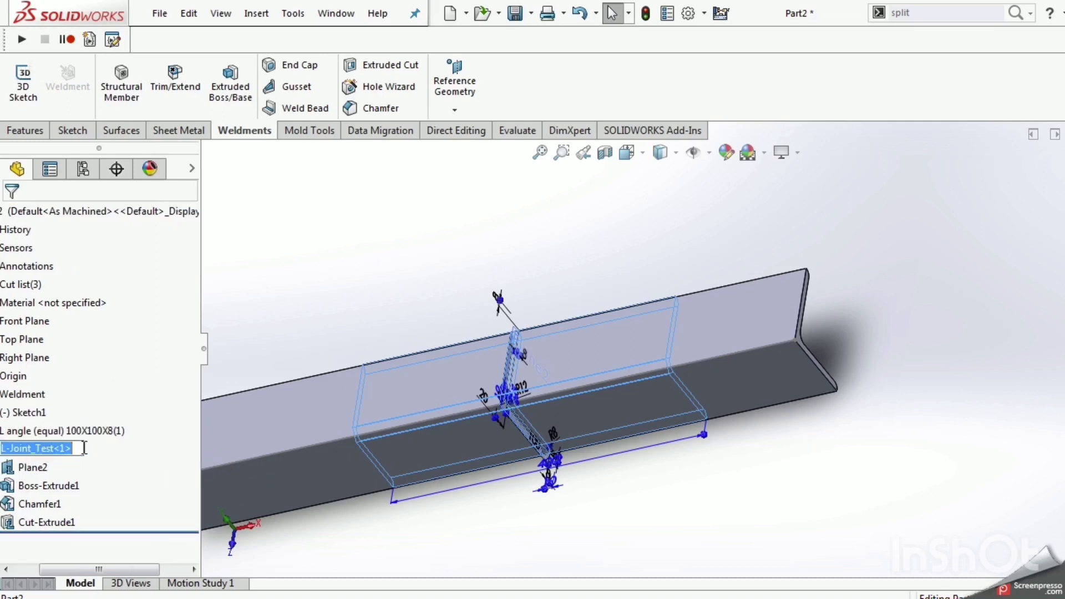
pyautogui.rightClick(49, 449)
pyautogui.click(91, 362)
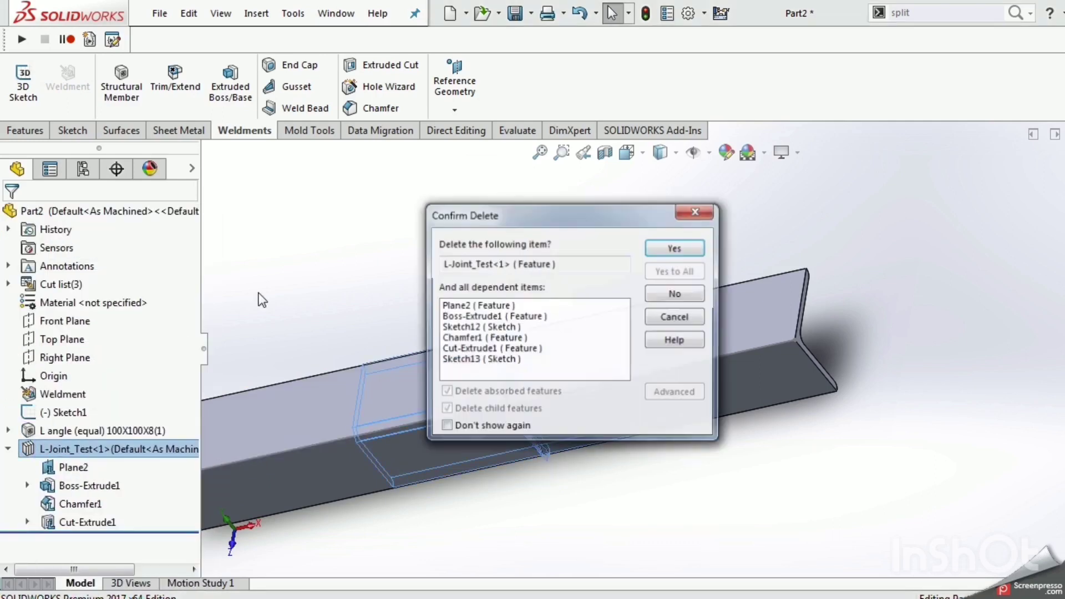
pyautogui.click(676, 248)
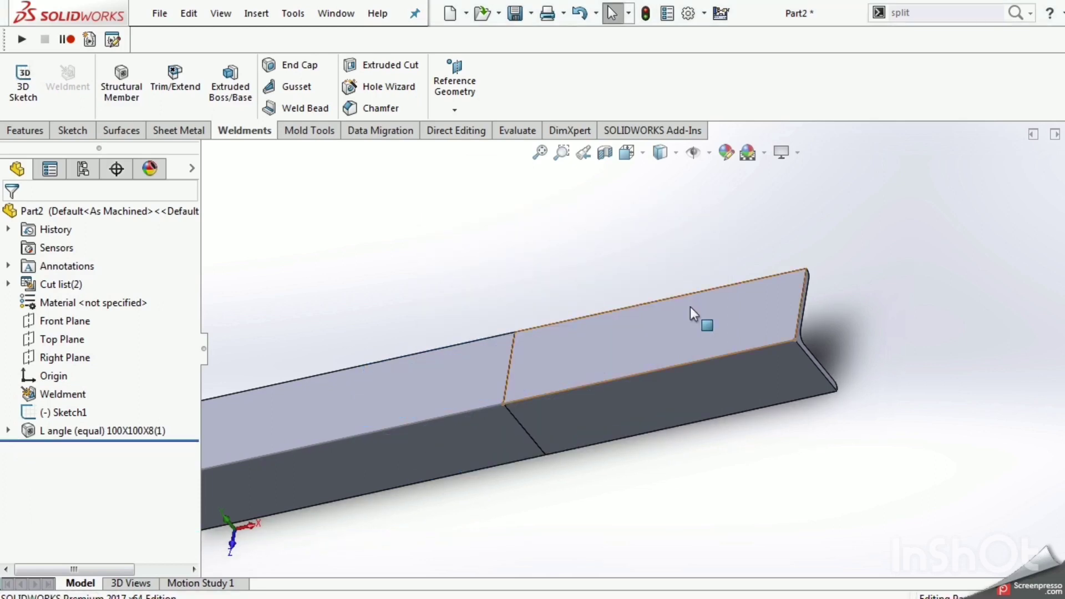
# - Drop the saved L-Joint feature onto the angle and map Vertex1 to the split point
pyautogui.moveTo(935, 388); pyautogui.dragTo(851, 405)
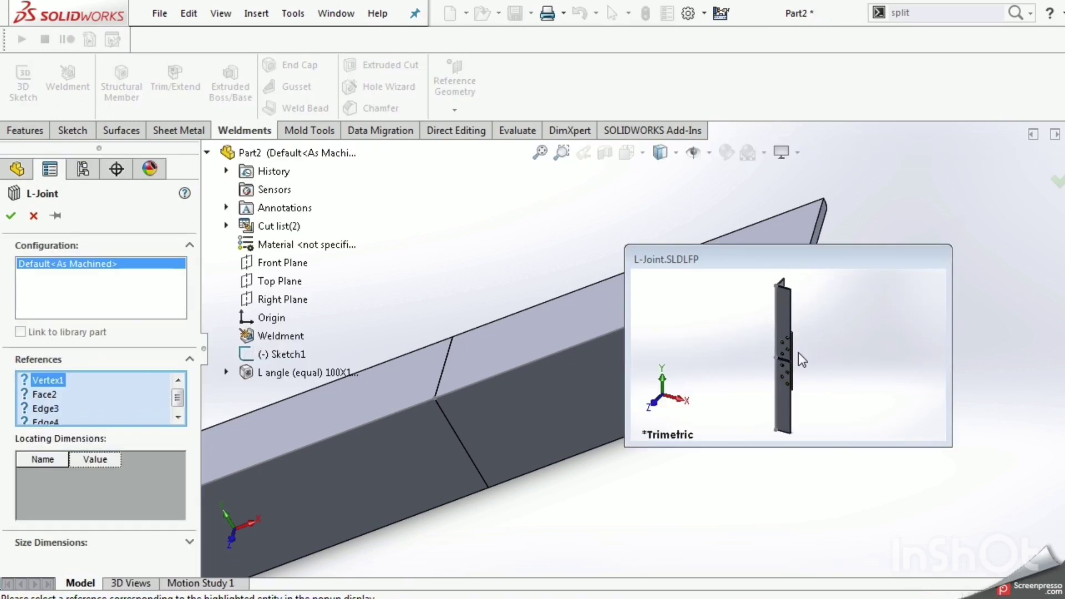
pyautogui.click(41, 381)
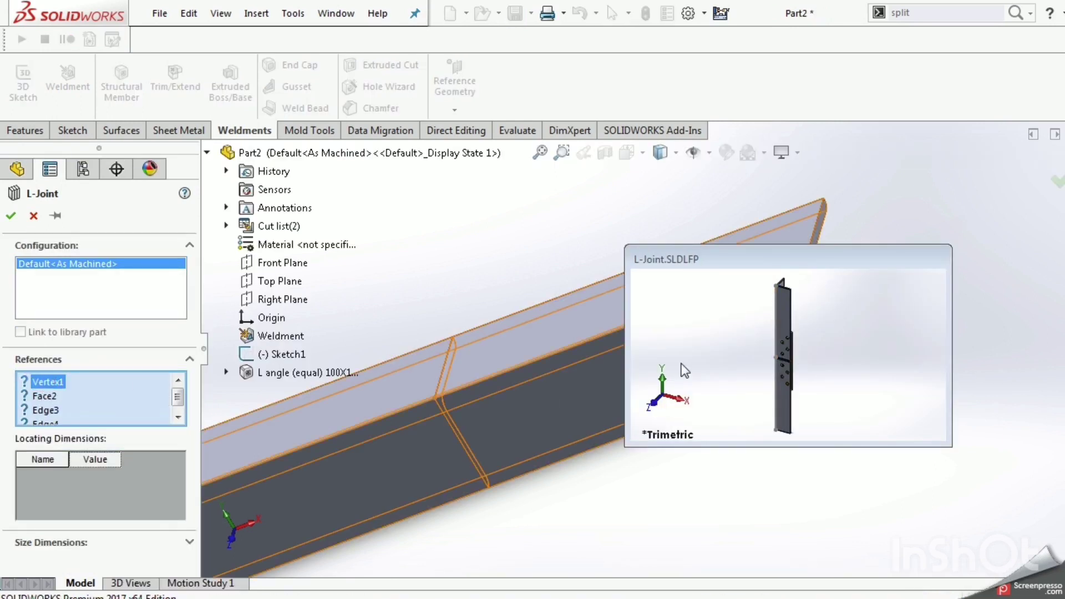
pyautogui.click(435, 399)
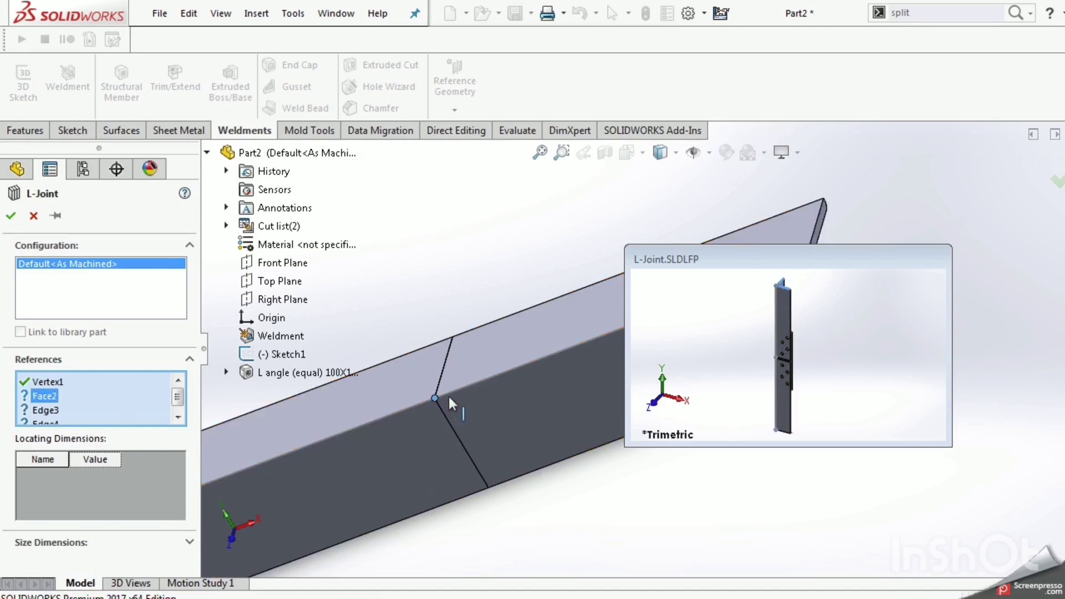
# - Map Face2, Edge3 and Edge4 to the matching angle face and edges, then confirm the placement
pyautogui.moveTo(770, 291); pyautogui.dragTo(816, 298, button='middle')
pyautogui.scroll(-3, 668, 385)
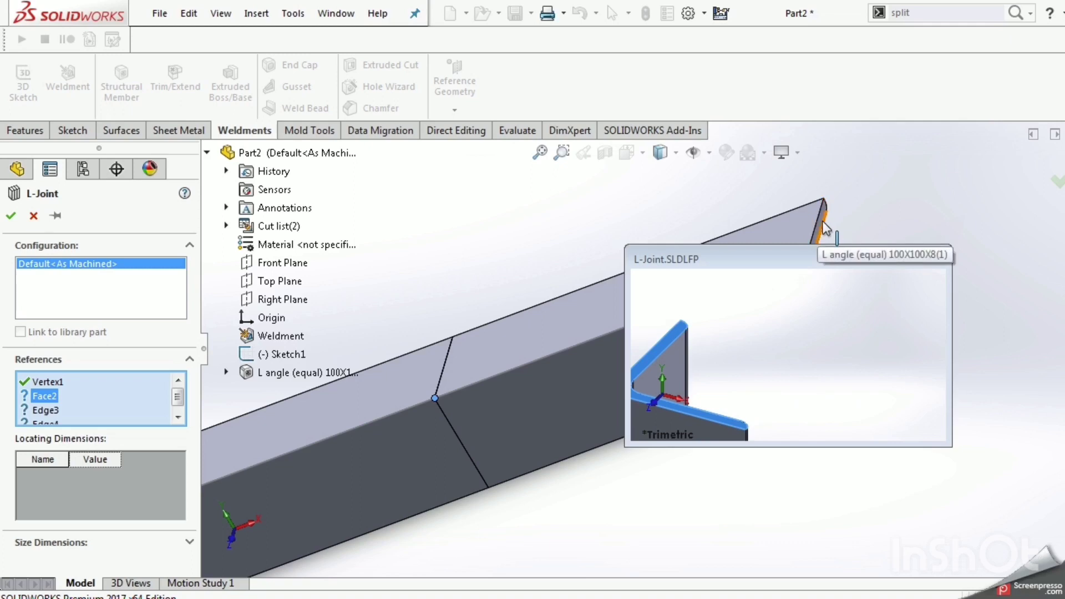
pyautogui.moveTo(825, 259); pyautogui.dragTo(626, 361)
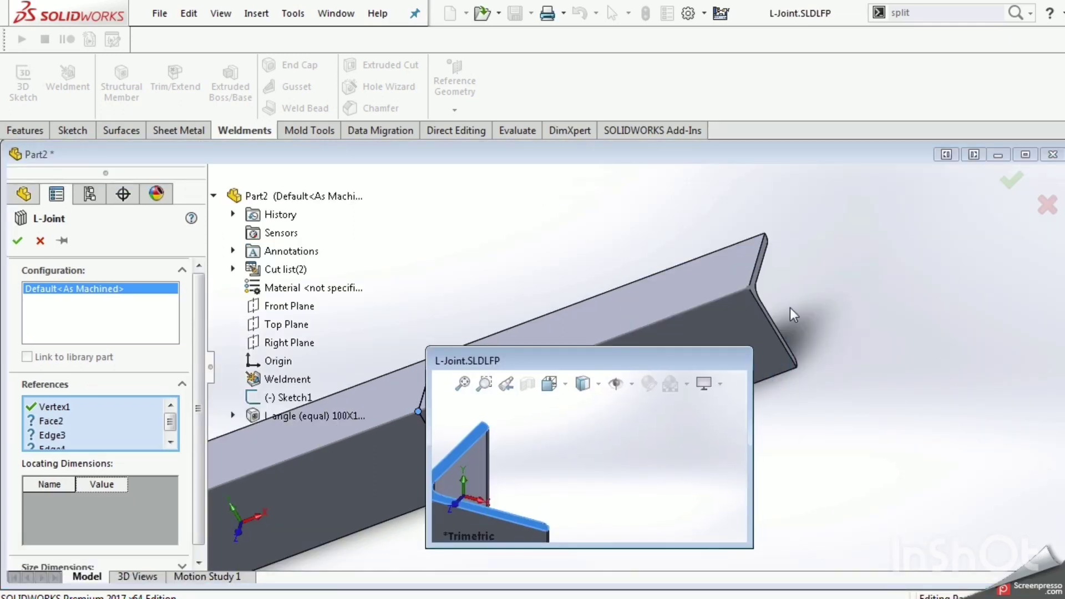
pyautogui.scroll(-3, 790, 308)
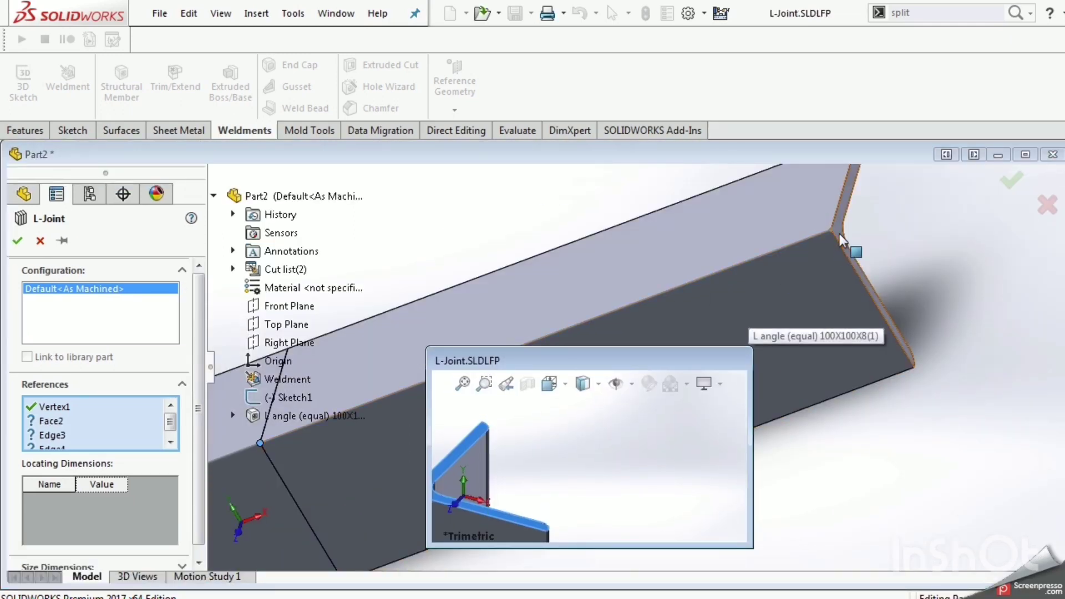
pyautogui.click(840, 234)
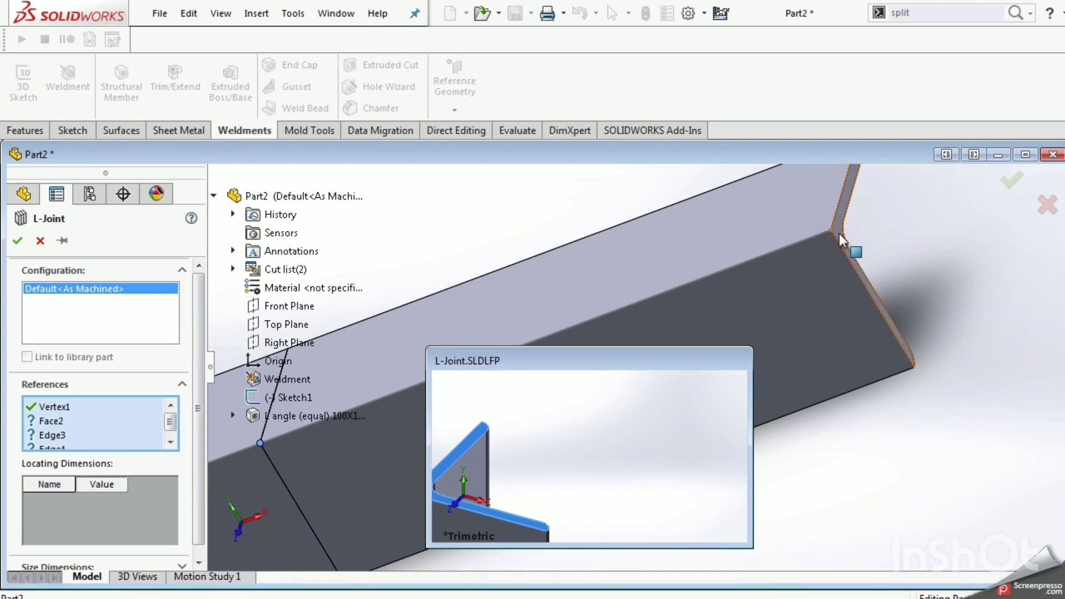
pyautogui.click(887, 305)
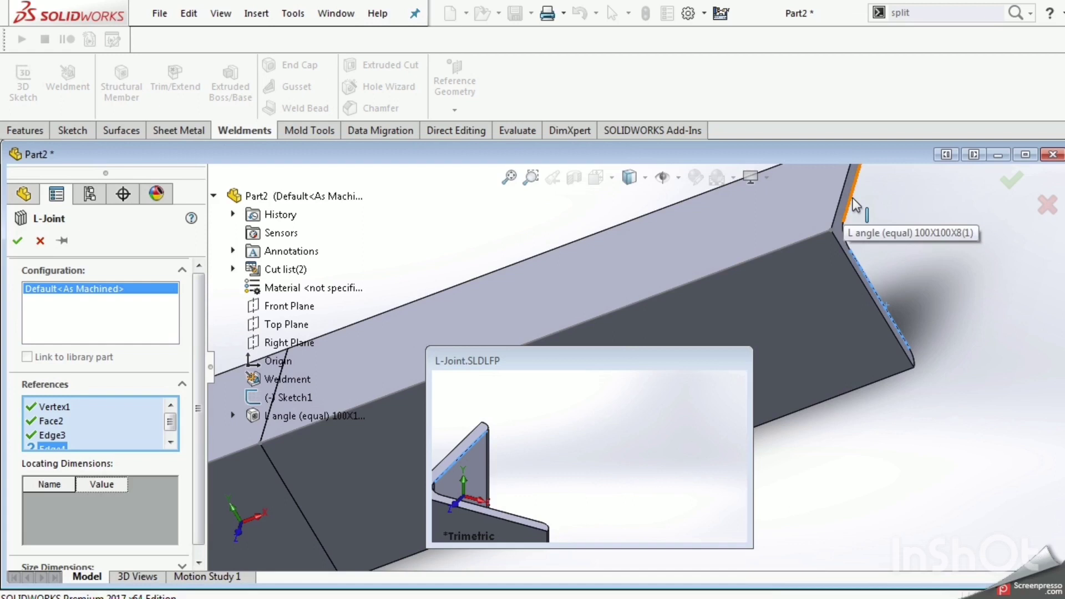
pyautogui.press('z')
pyautogui.click(763, 263)
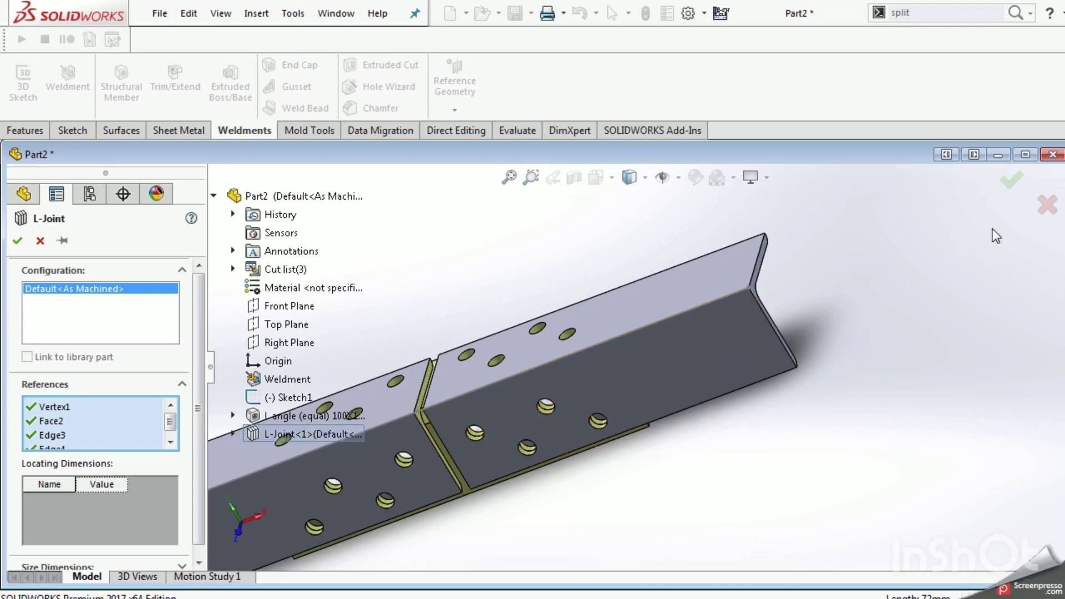
pyautogui.click(1016, 180)
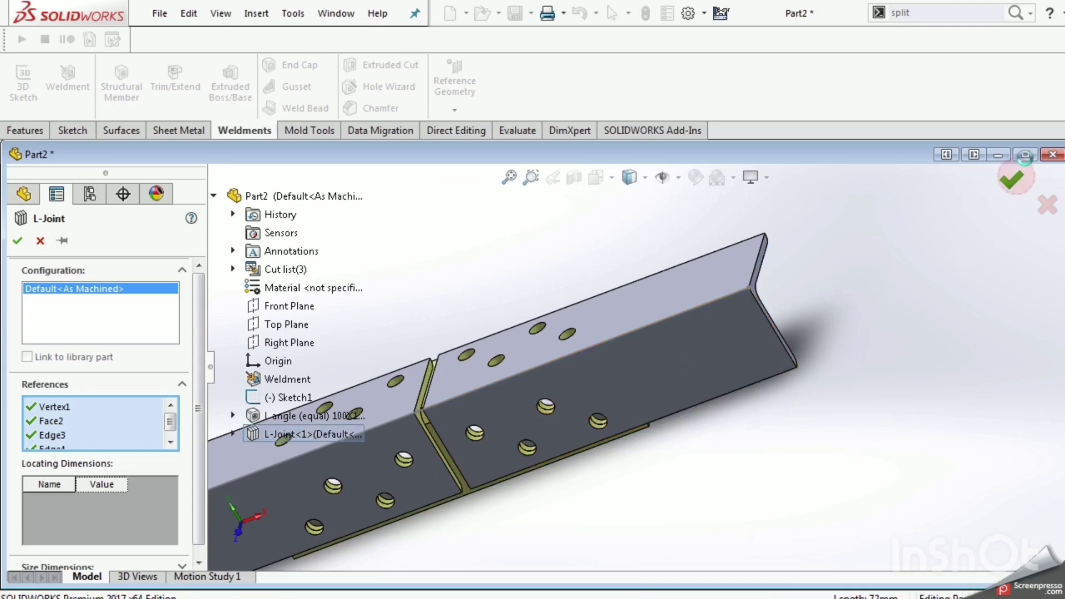
# - Finish L-Joint<1>, orbit to check its splice angle, and review its dimensions in trimetric view
pyautogui.click(1027, 155)
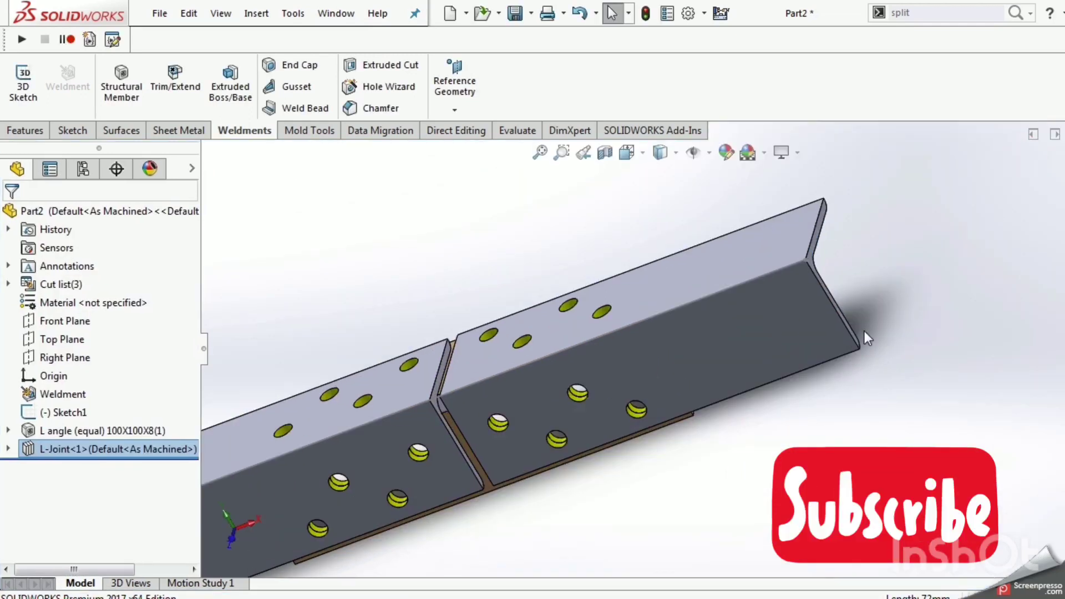
pyautogui.scroll(-3, 859, 335)
pyautogui.moveTo(859, 335)
pyautogui.mouseDown(button='middle')
pyautogui.moveTo(380, 332)
pyautogui.moveTo(604, 345)
pyautogui.moveTo(577, 355)
pyautogui.mouseUp(button='middle')
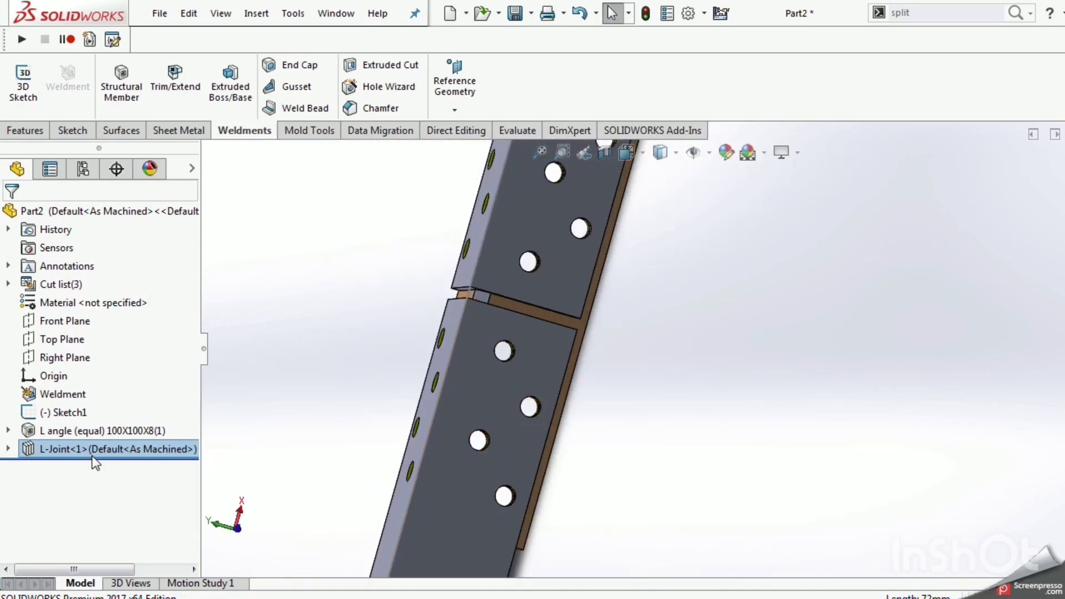
pyautogui.click(61, 431)
pyautogui.click(61, 449)
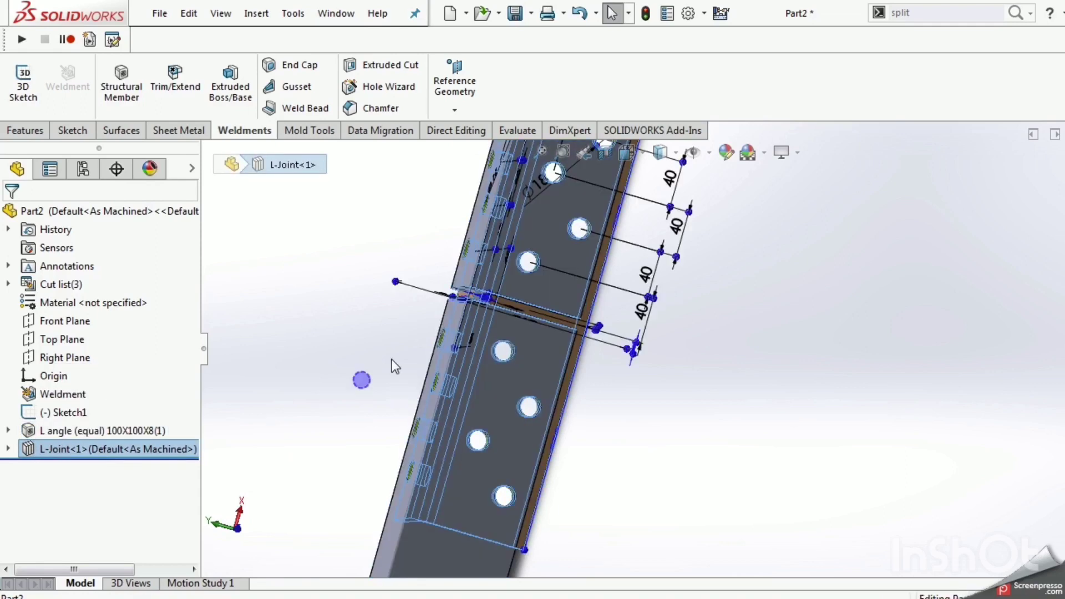
pyautogui.moveTo(362, 381); pyautogui.dragTo(455, 378, button='right')
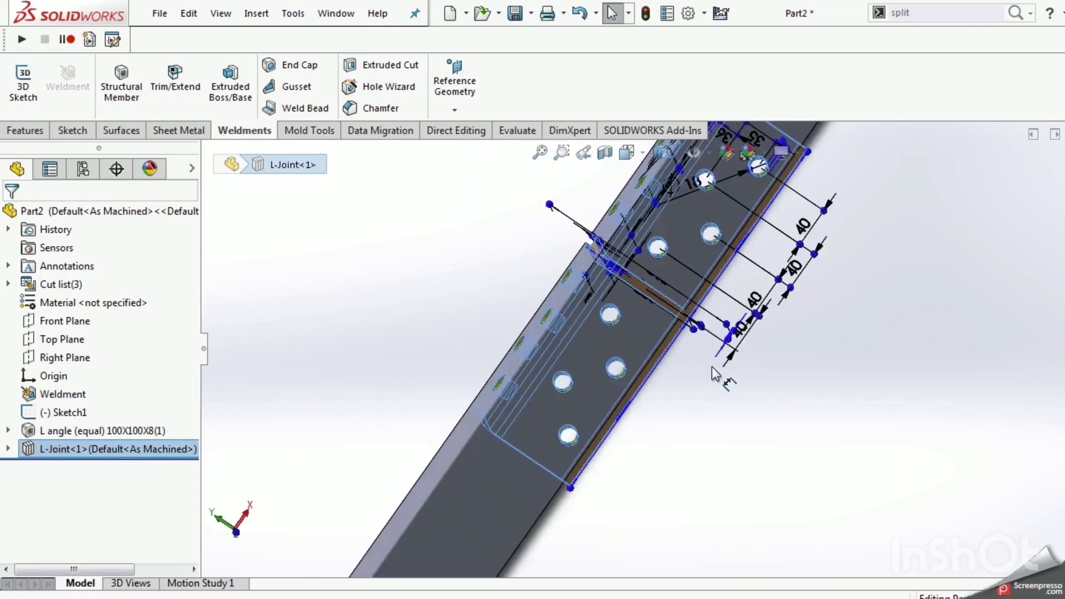
pyautogui.moveTo(711, 372); pyautogui.dragTo(774, 473, button='right')
pyautogui.click(770, 473)
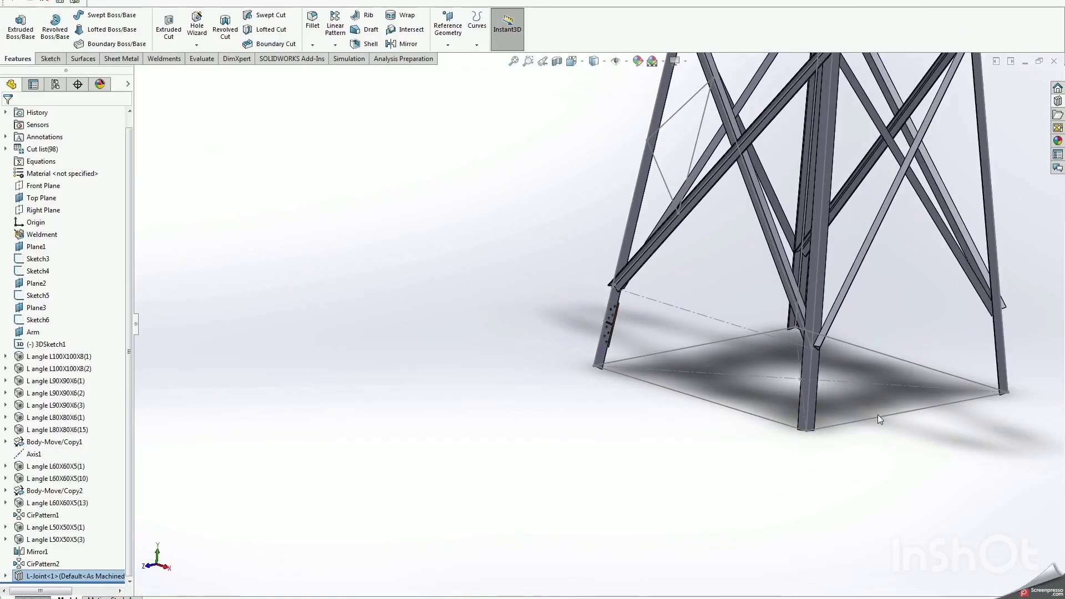
# - View the Test-Tower from the front, zoom to the leg base, and edit 3DSketch1
pyautogui.hotkey('ctrl', '1')
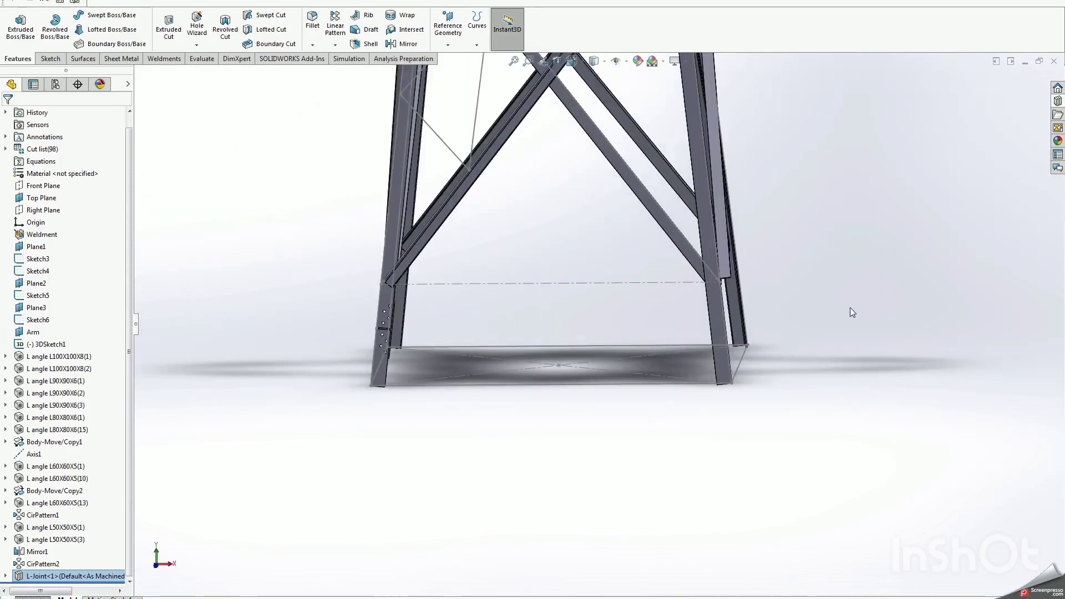
pyautogui.scroll(-3, 849, 309)
pyautogui.scroll(-2, 612, 378)
pyautogui.scroll(-2, 611, 378)
pyautogui.scroll(-1, 612, 378)
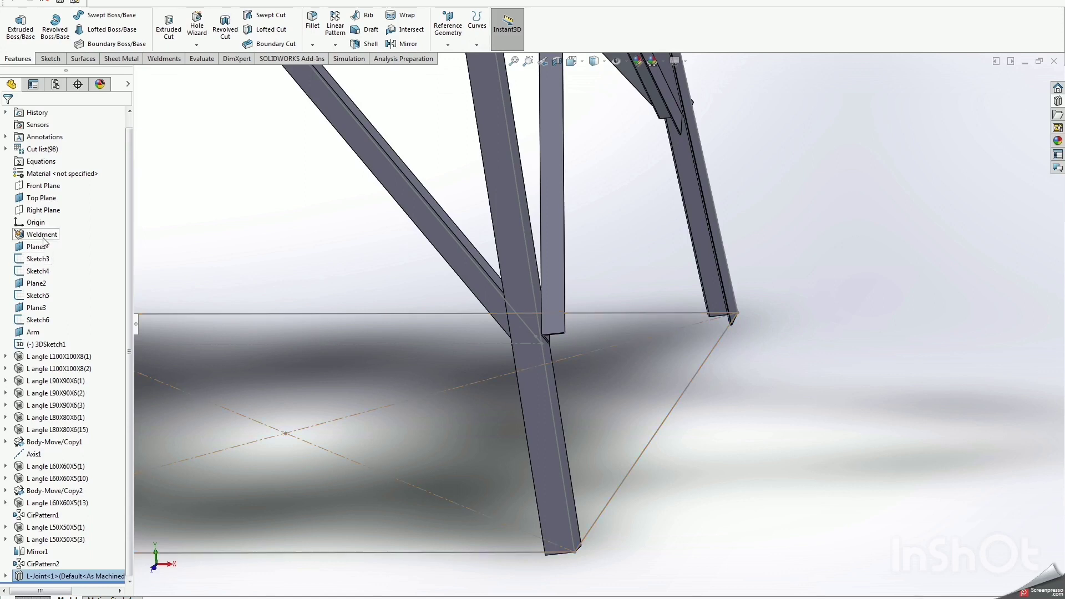
pyautogui.click(41, 344)
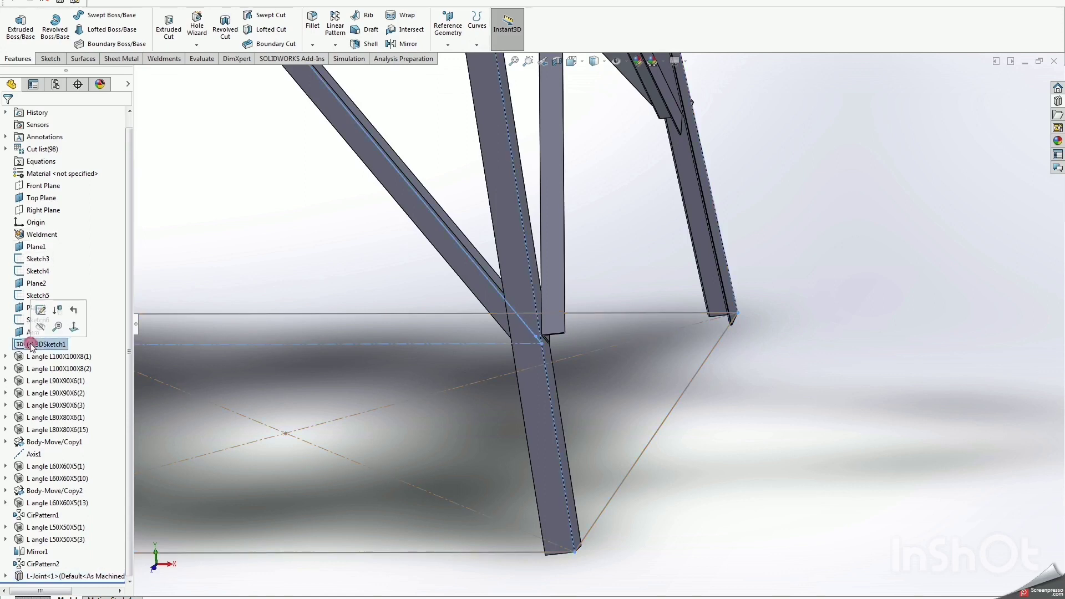
pyautogui.click(43, 311)
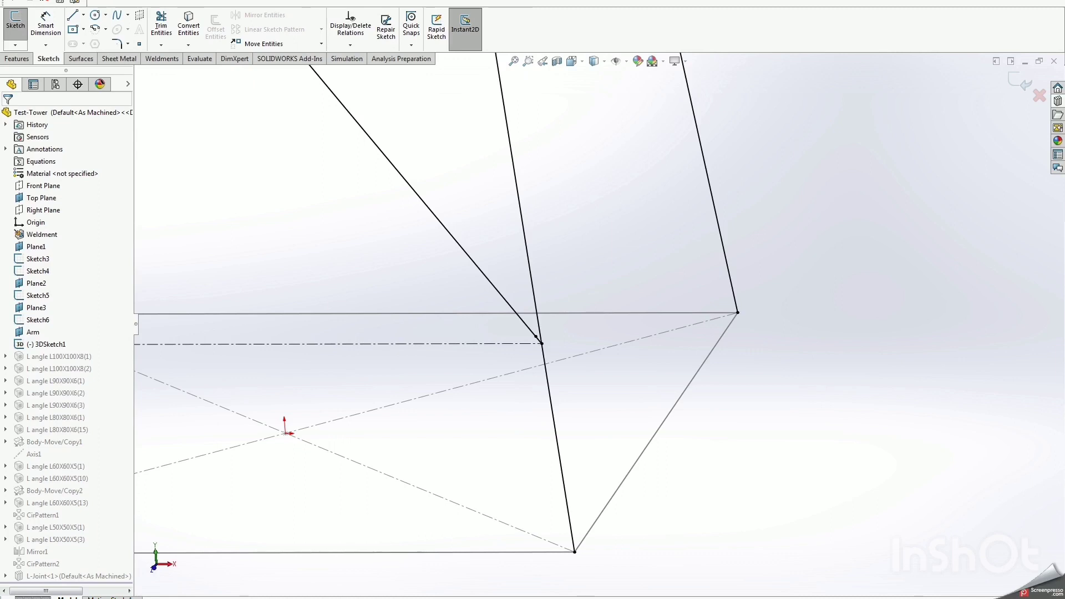
# - Split the leg line just above the base with Split Entities (sp), then exit the sketch
pyautogui.write('sp')
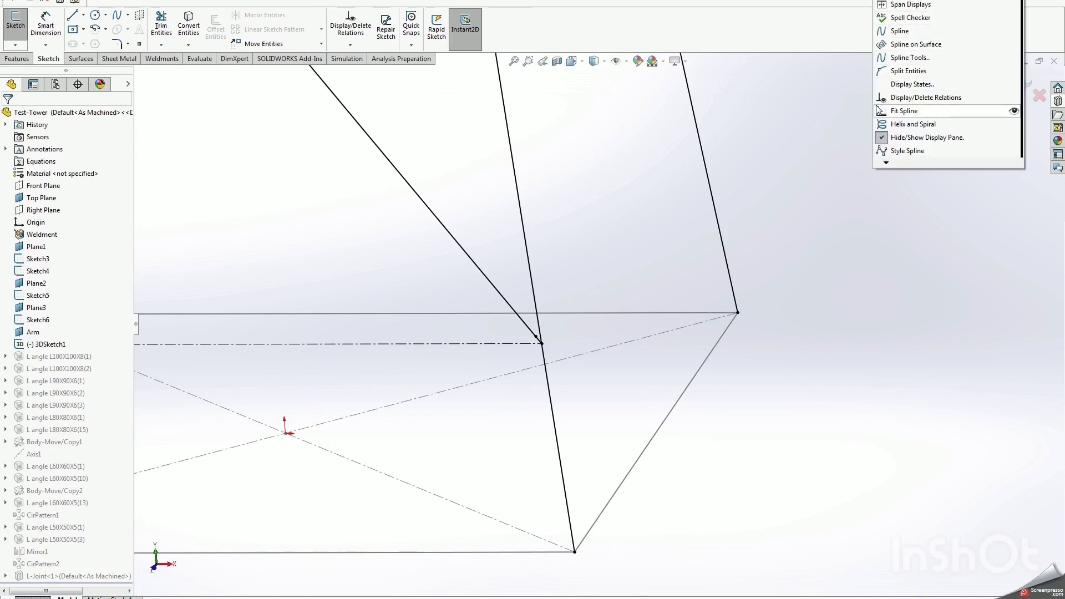
pyautogui.click(894, 71)
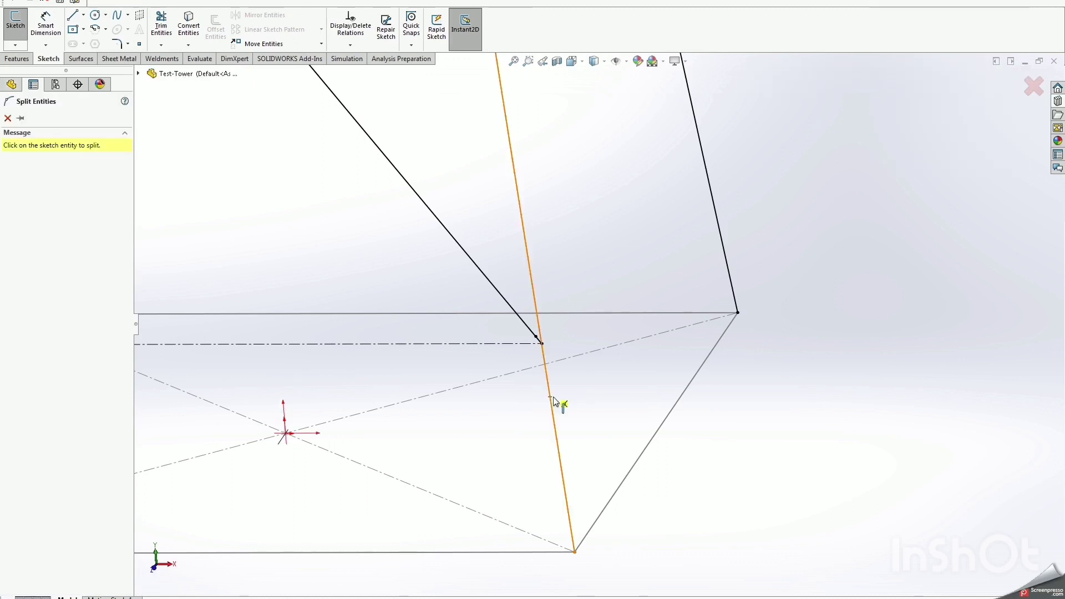
pyautogui.click(551, 395)
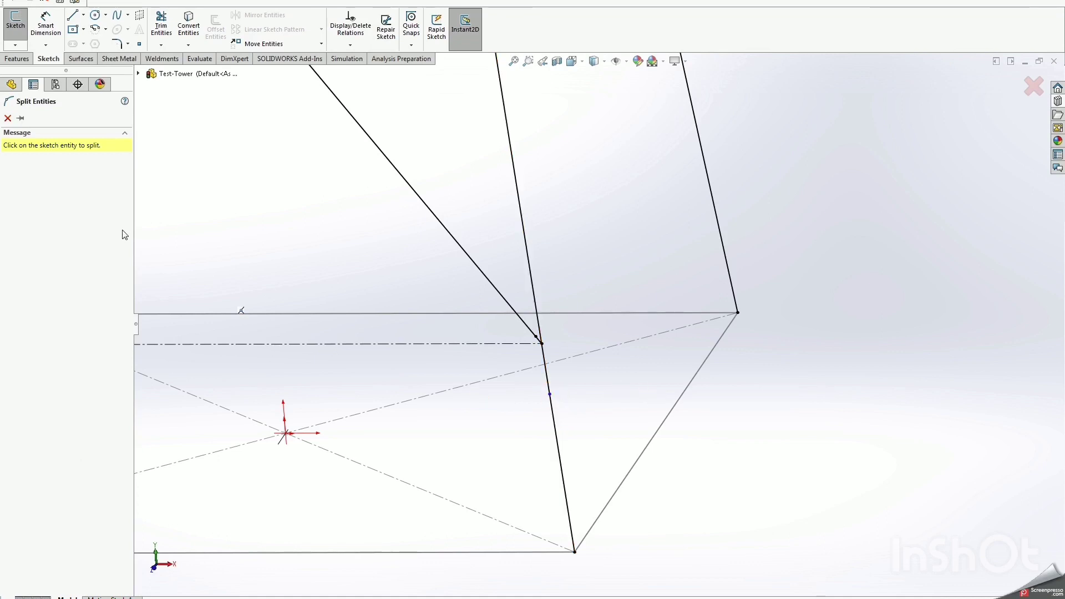
pyautogui.click(8, 118)
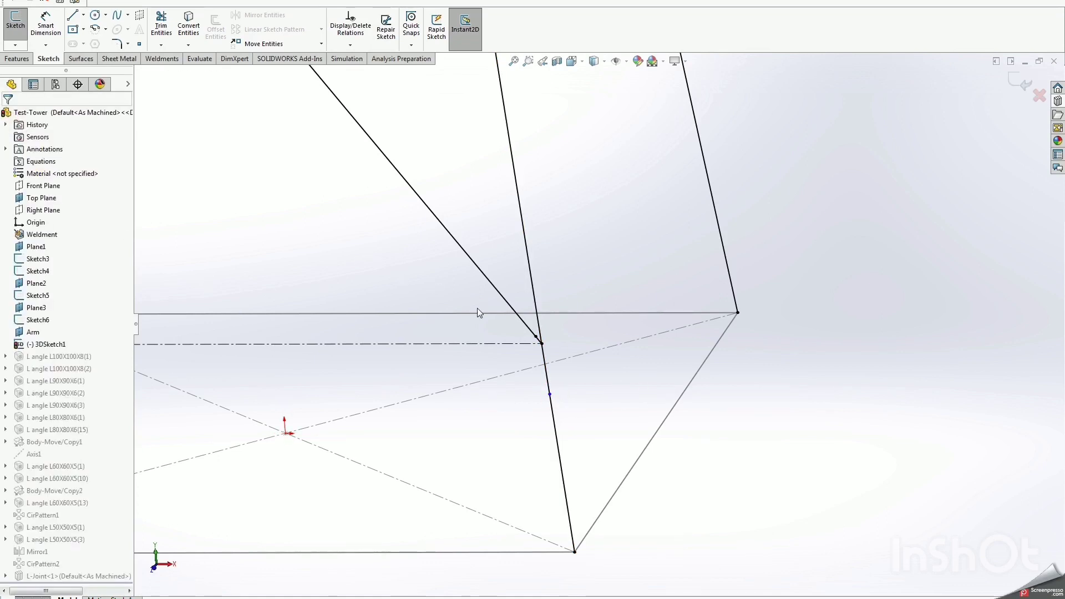
pyautogui.moveTo(480, 317)
pyautogui.mouseDown(button='middle')
pyautogui.moveTo(557, 368)
pyautogui.moveTo(615, 349)
pyautogui.mouseUp(button='middle')
pyautogui.click(1021, 84)
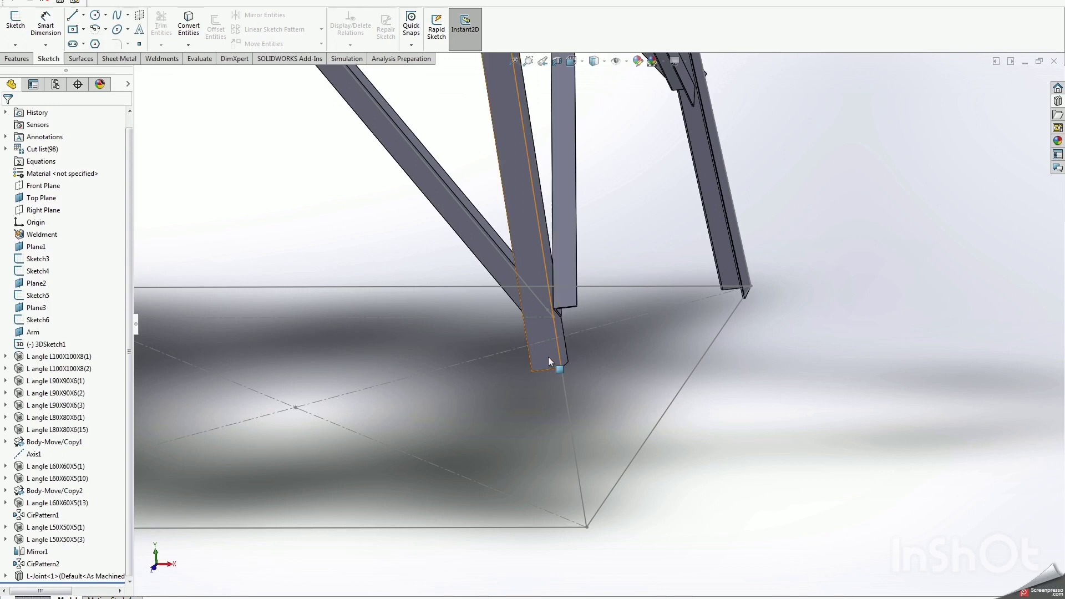
# - Add the lower split segment Line68 to Group2 of the L100X100X8(1) structure member
pyautogui.click(549, 357)
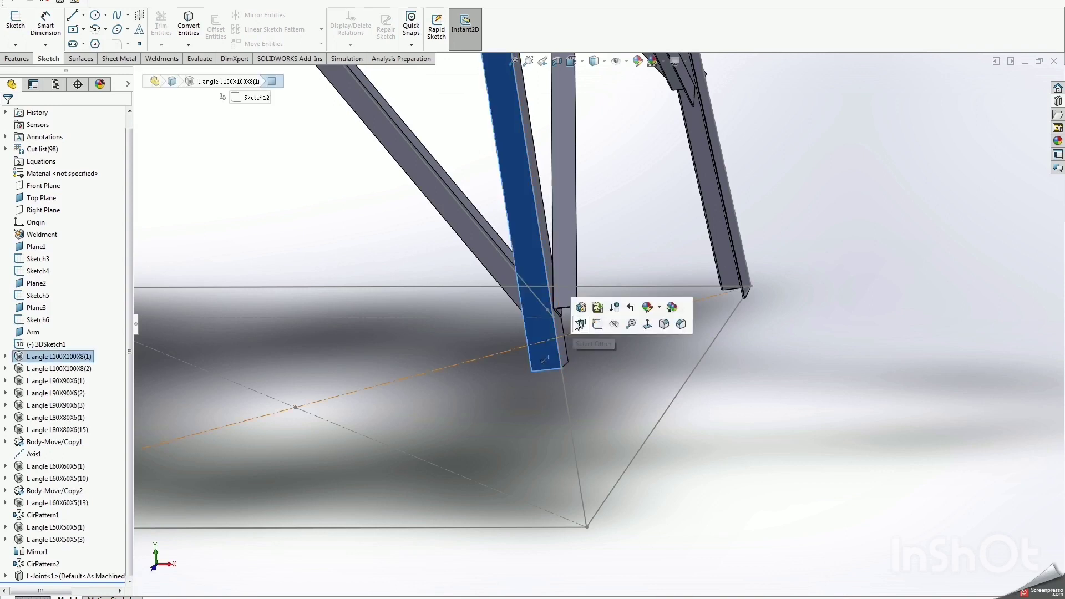
pyautogui.click(579, 309)
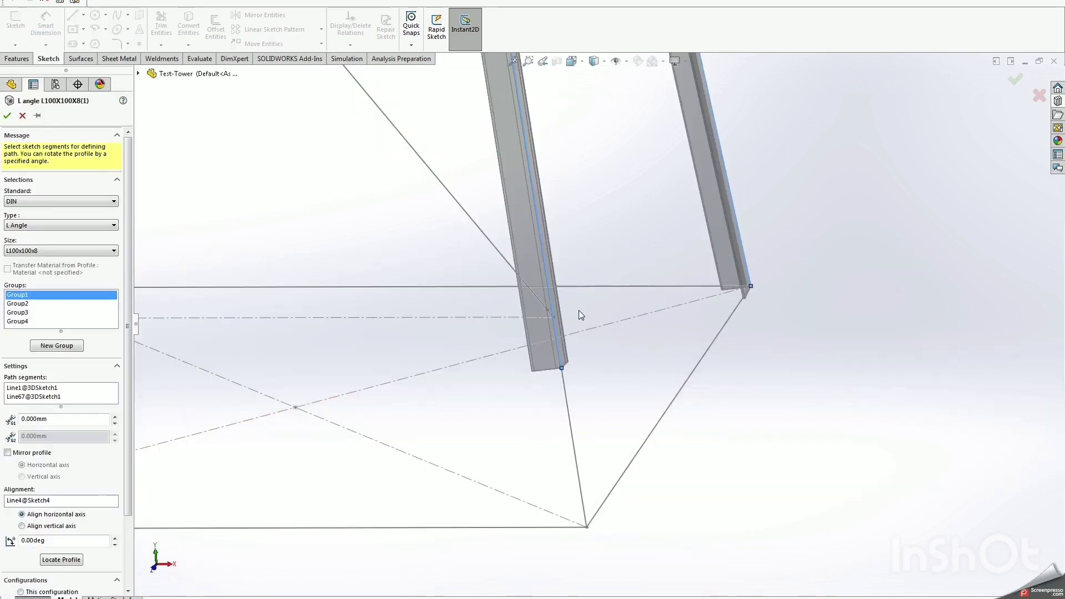
pyautogui.click(61, 303)
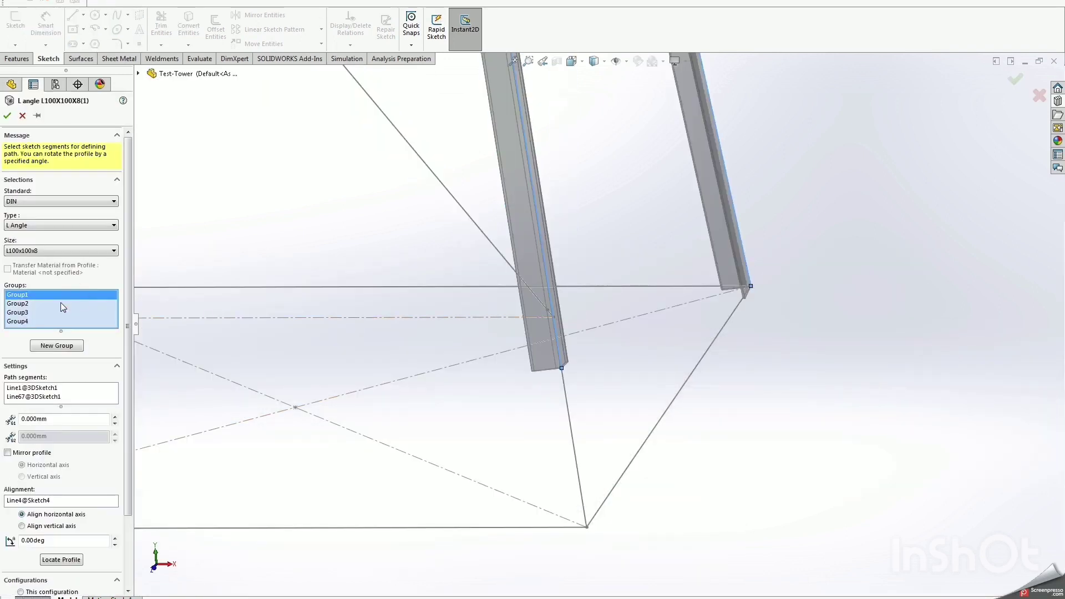
pyautogui.click(83, 394)
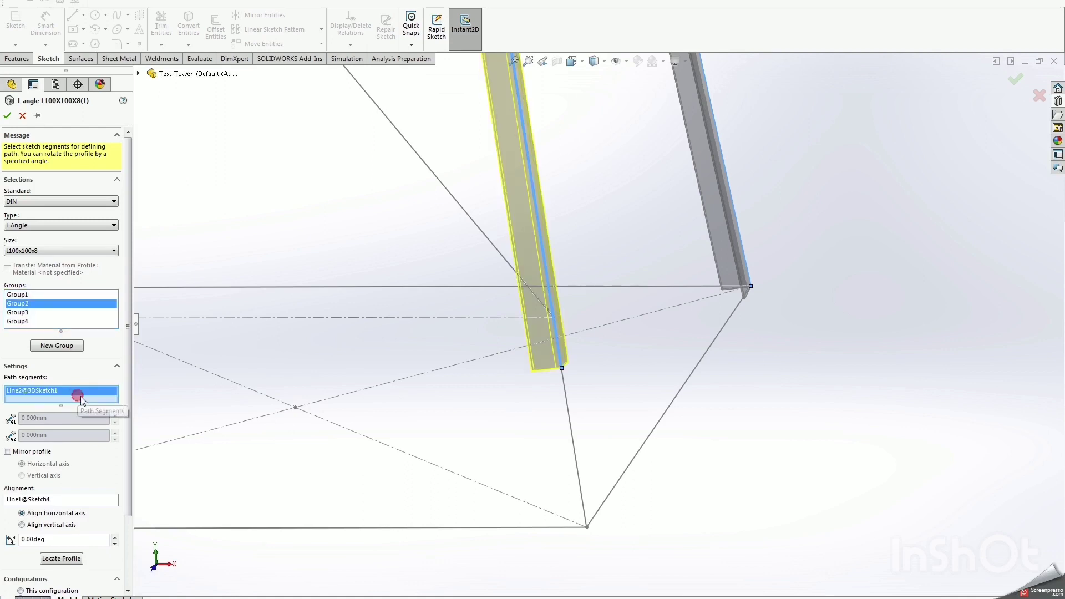
pyautogui.click(568, 426)
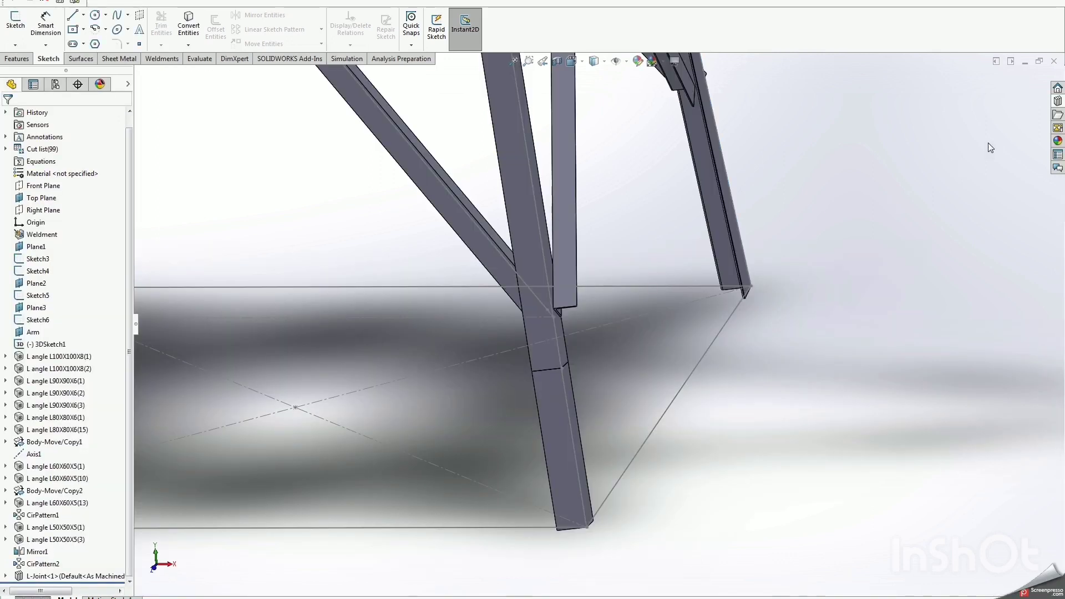
# - Drag the L-Joint from the Design Library onto the tower leg, mapping Vertex1 to the split point
pyautogui.click(1050, 106)
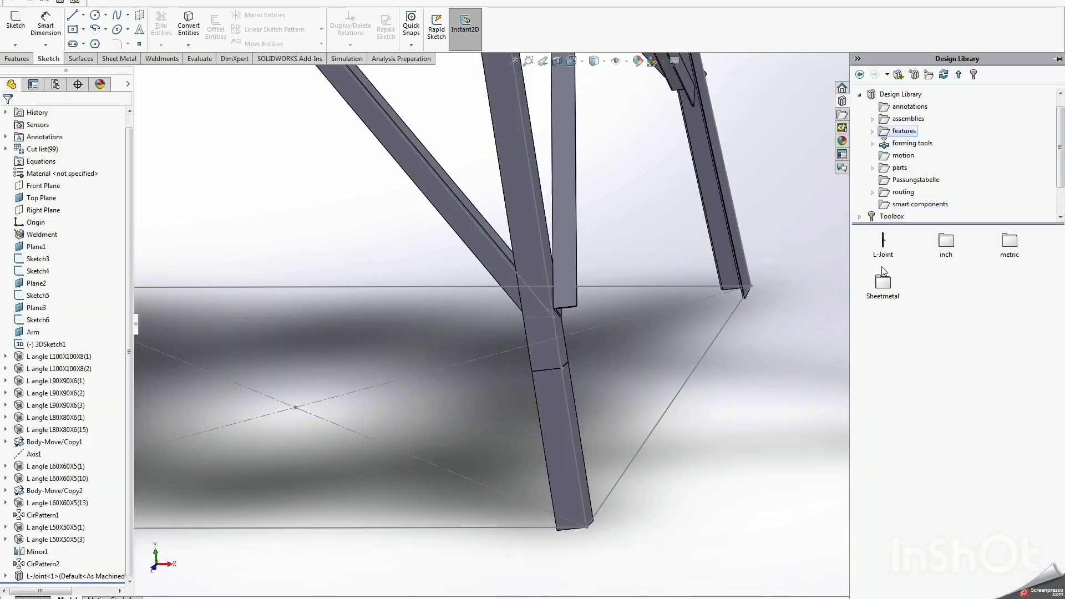
pyautogui.click(883, 250)
pyautogui.moveTo(883, 250); pyautogui.dragTo(595, 382)
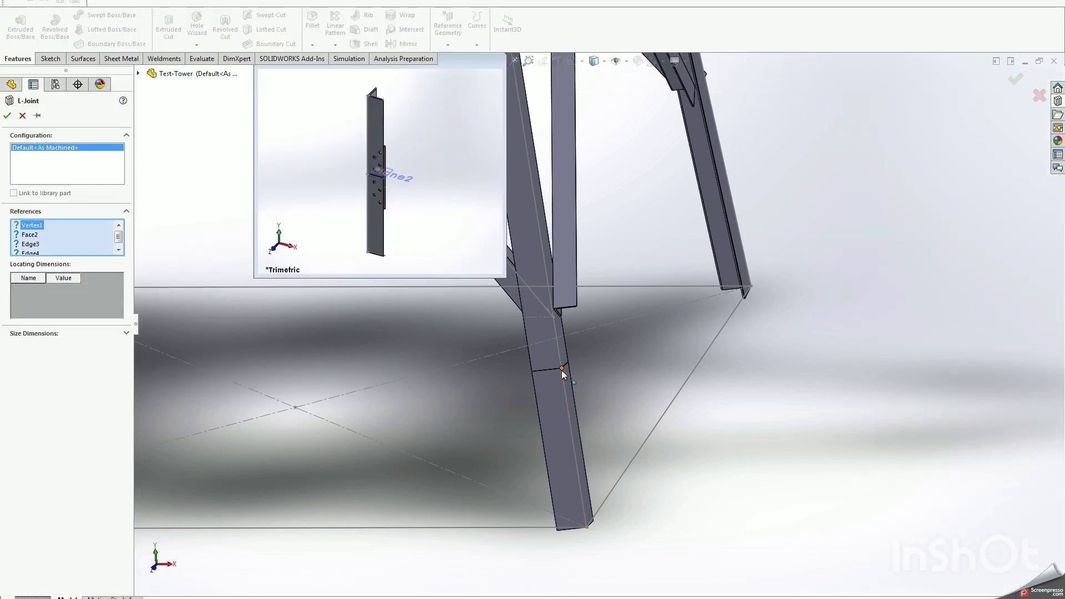
pyautogui.click(562, 370)
# - Zoom in on the leg split, map Face2, Edge3 and Edge4, and confirm the L-Joint
pyautogui.scroll(3, 562, 373)
pyautogui.scroll(3, 561, 374)
pyautogui.scroll(2, 527, 355)
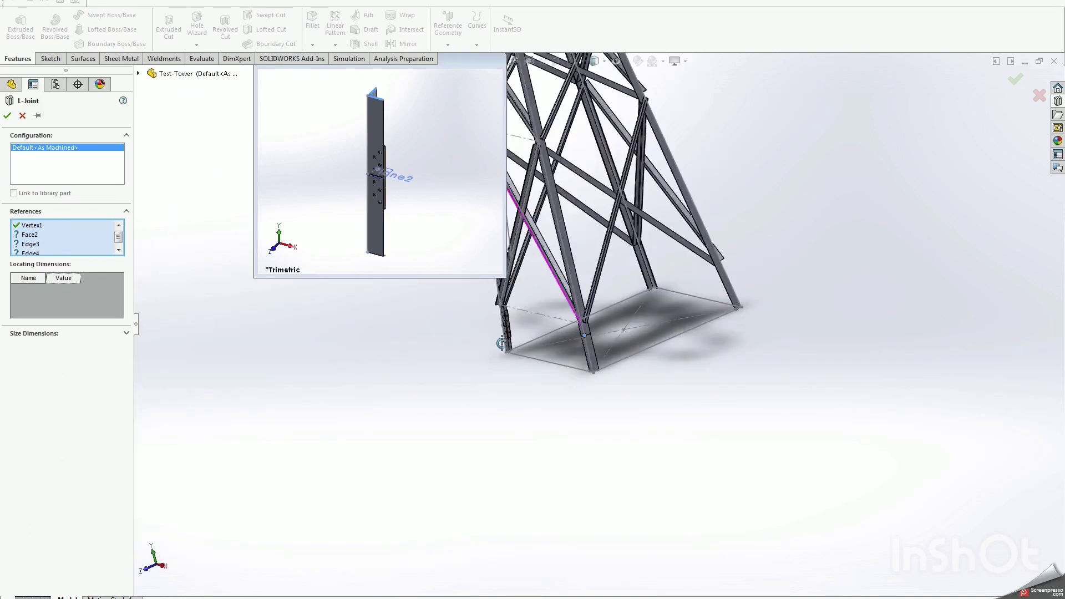
pyautogui.scroll(3, 564, 421)
pyautogui.scroll(2, 563, 422)
pyautogui.scroll(-3, 552, 241)
pyautogui.scroll(-5, 552, 241)
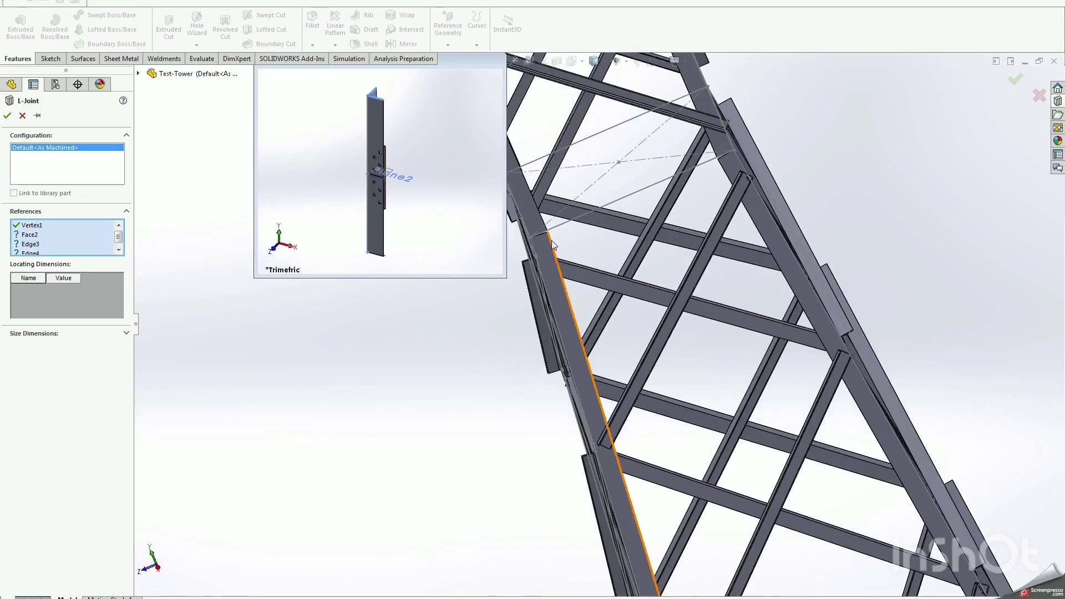
pyautogui.scroll(-3, 551, 246)
pyautogui.scroll(-3, 572, 341)
pyautogui.moveTo(571, 341)
pyautogui.mouseDown(button='middle')
pyautogui.moveTo(478, 361)
pyautogui.moveTo(494, 399)
pyautogui.moveTo(584, 321)
pyautogui.mouseUp(button='middle')
pyautogui.click(587, 317)
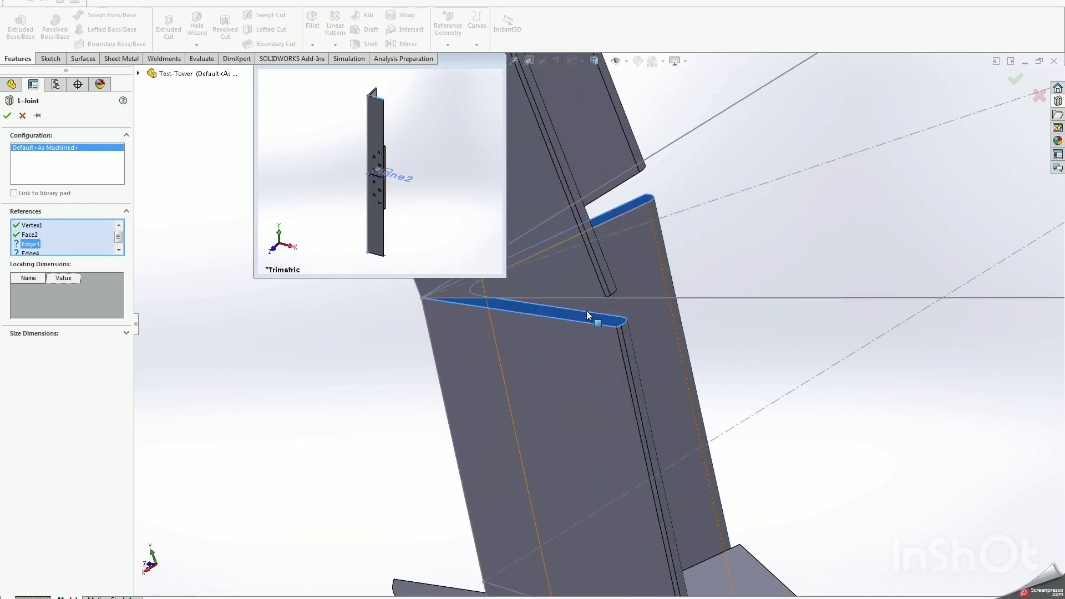
pyautogui.click(587, 312)
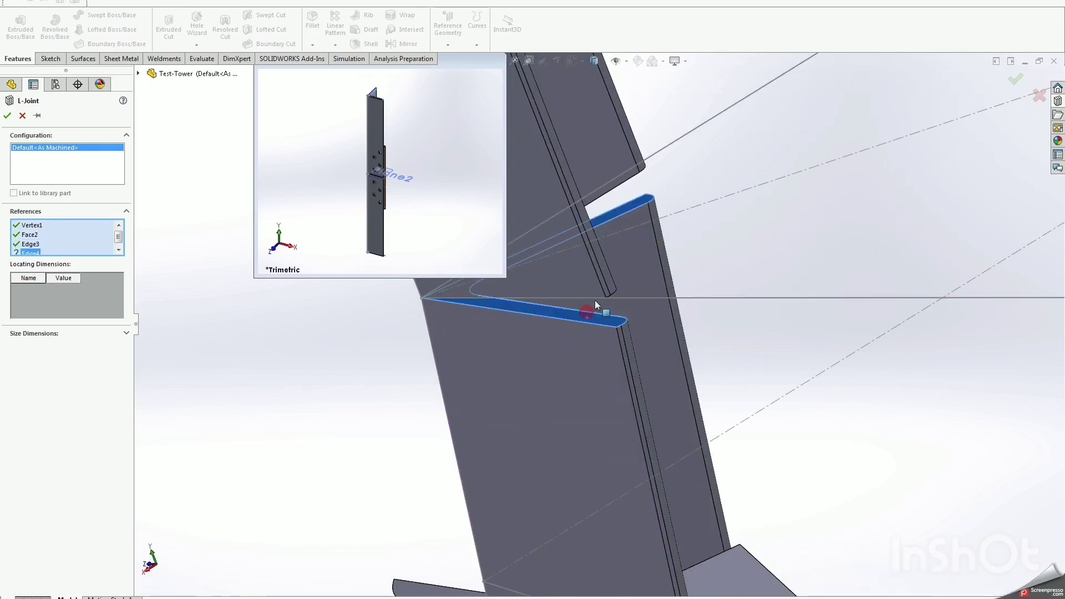
pyautogui.click(625, 212)
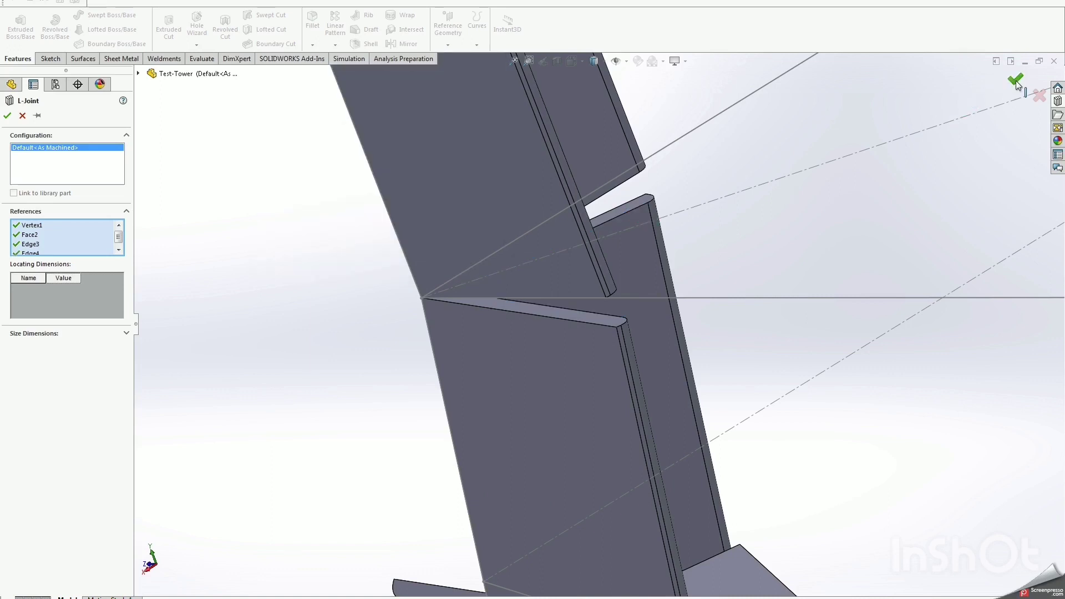
pyautogui.click(1016, 81)
# - Inspect both bolted leg splice joints near the base, then reopen 3DSketch1 for editing
pyautogui.scroll(3, 600, 280)
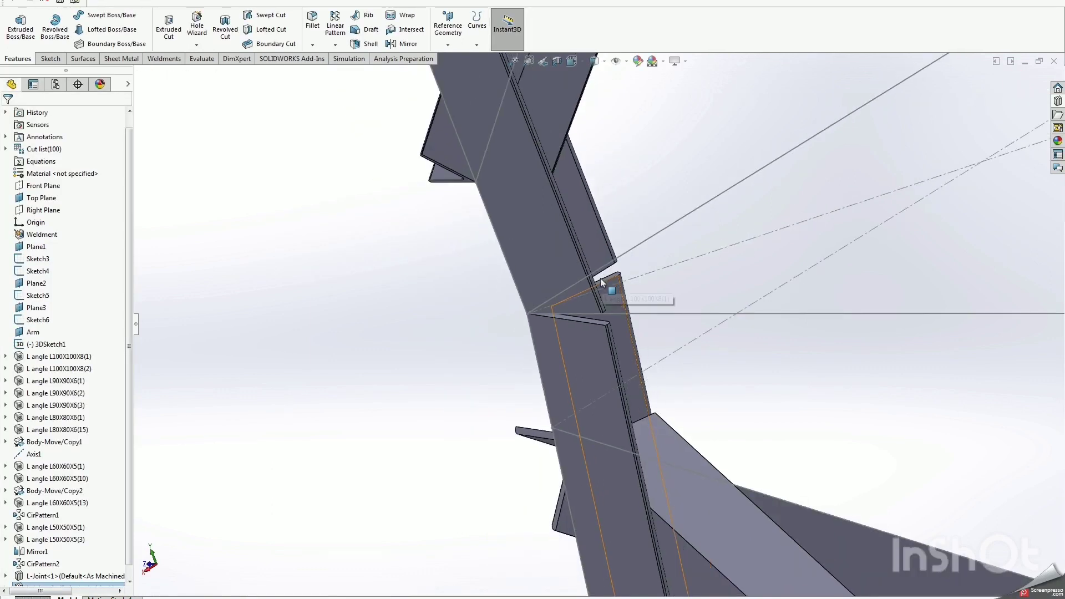
pyautogui.scroll(3, 599, 311)
pyautogui.scroll(3, 599, 314)
pyautogui.scroll(2, 602, 317)
pyautogui.scroll(1, 605, 322)
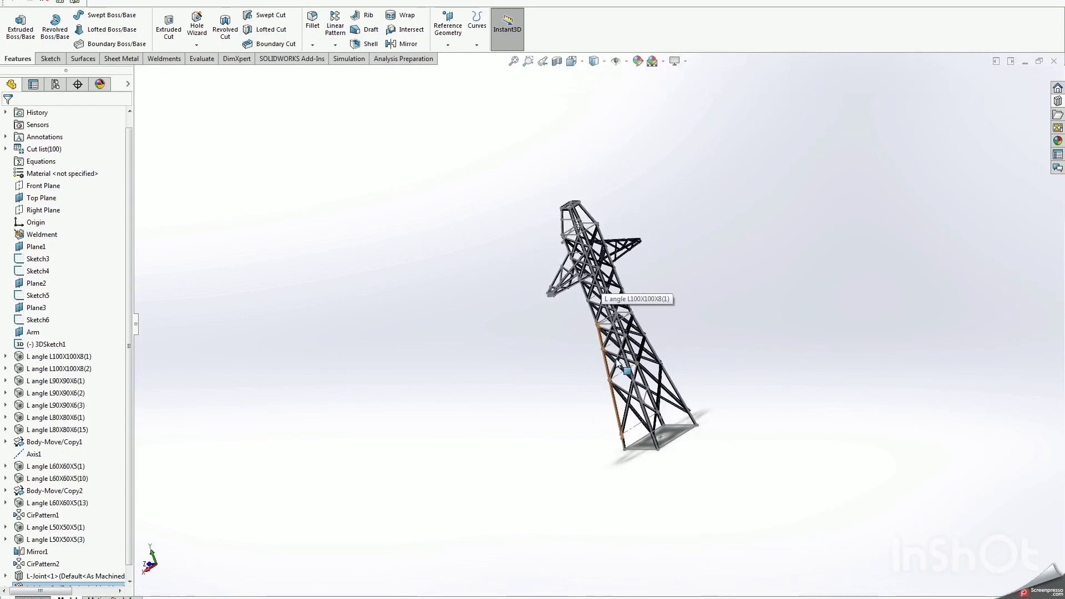
pyautogui.scroll(-2, 617, 362)
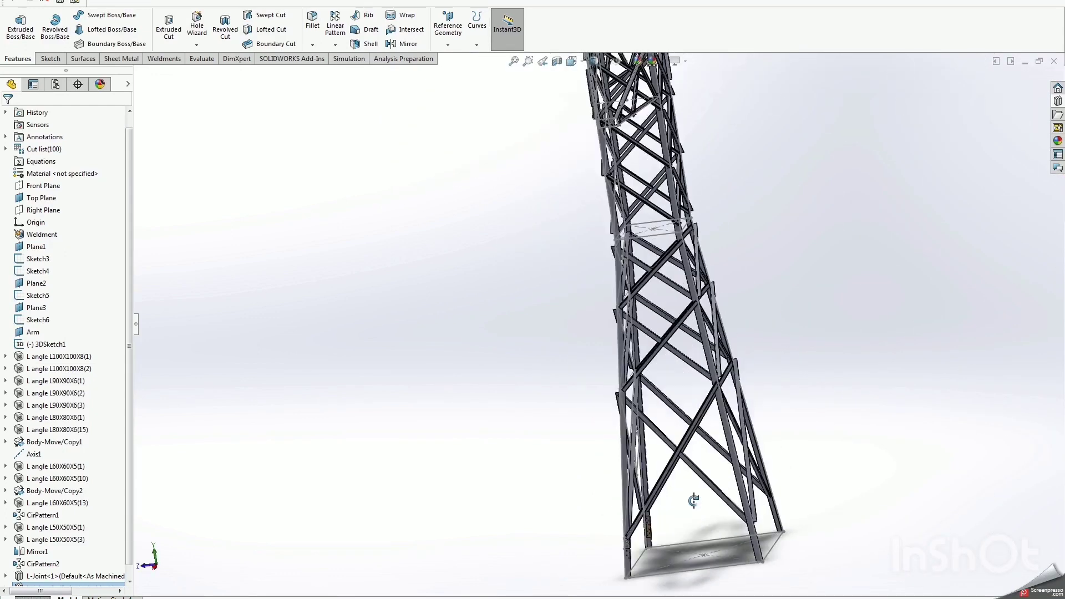
pyautogui.moveTo(603, 577); pyautogui.dragTo(737, 528, button='middle')
pyautogui.scroll(-2, 616, 569)
pyautogui.moveTo(619, 504); pyautogui.dragTo(714, 499, button='middle')
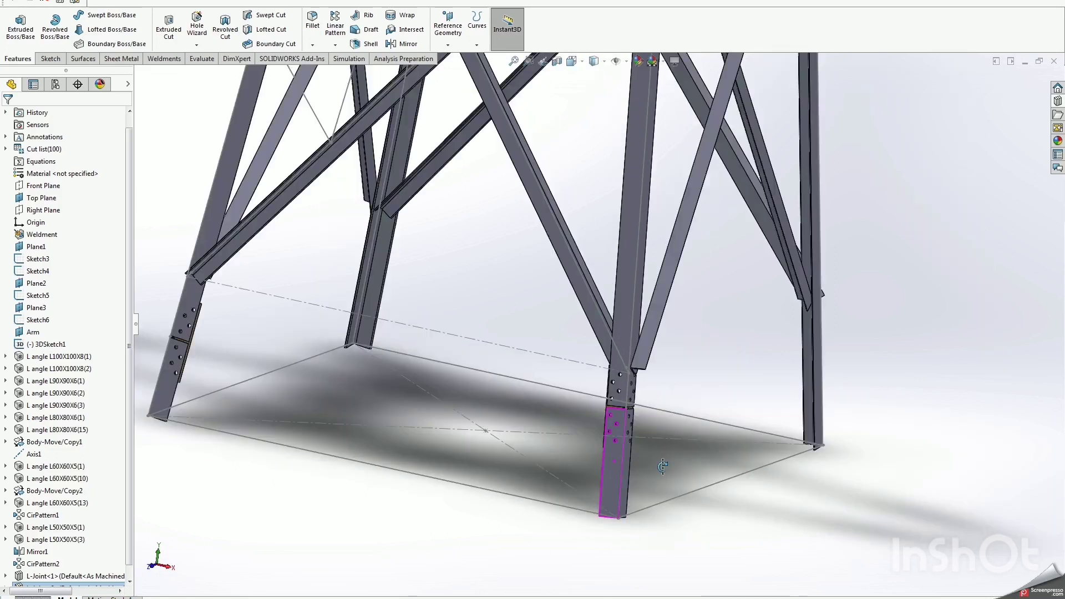
pyautogui.scroll(-5, 611, 450)
pyautogui.scroll(5, 612, 450)
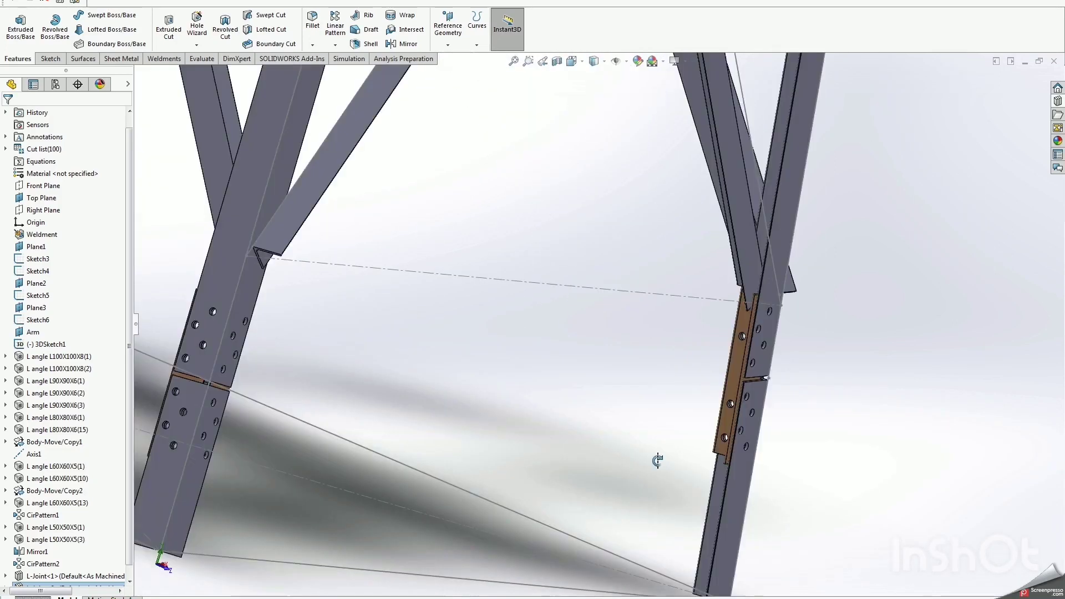
pyautogui.moveTo(654, 459)
pyautogui.mouseDown(button='middle')
pyautogui.moveTo(673, 464)
pyautogui.moveTo(651, 490)
pyautogui.moveTo(708, 428)
pyautogui.moveTo(768, 444)
pyautogui.moveTo(757, 442)
pyautogui.moveTo(762, 424)
pyautogui.moveTo(638, 421)
pyautogui.mouseUp(button='middle')
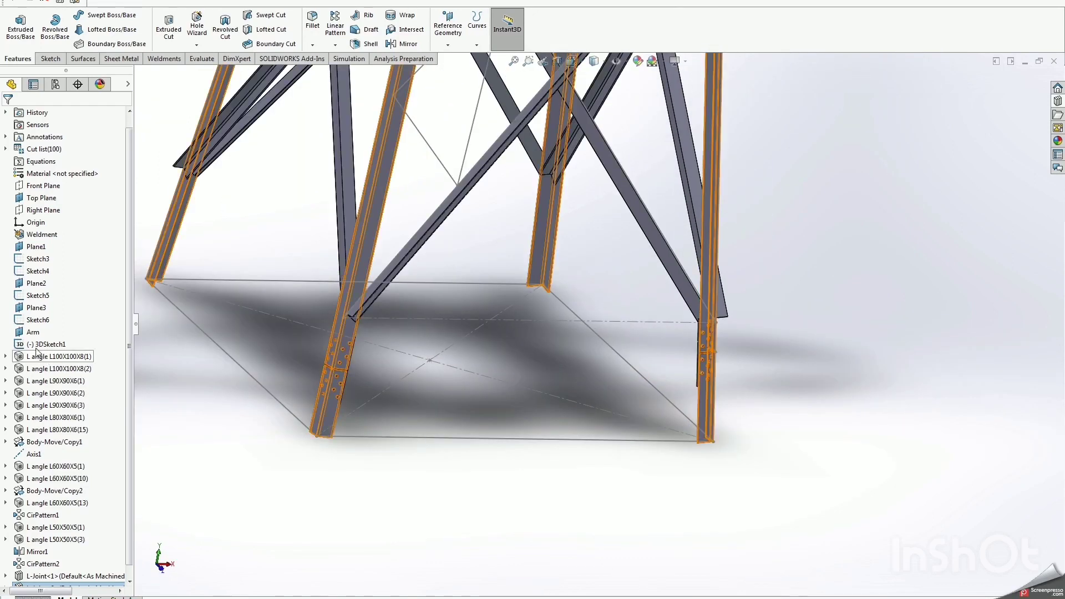
pyautogui.click(47, 344)
pyautogui.click(46, 315)
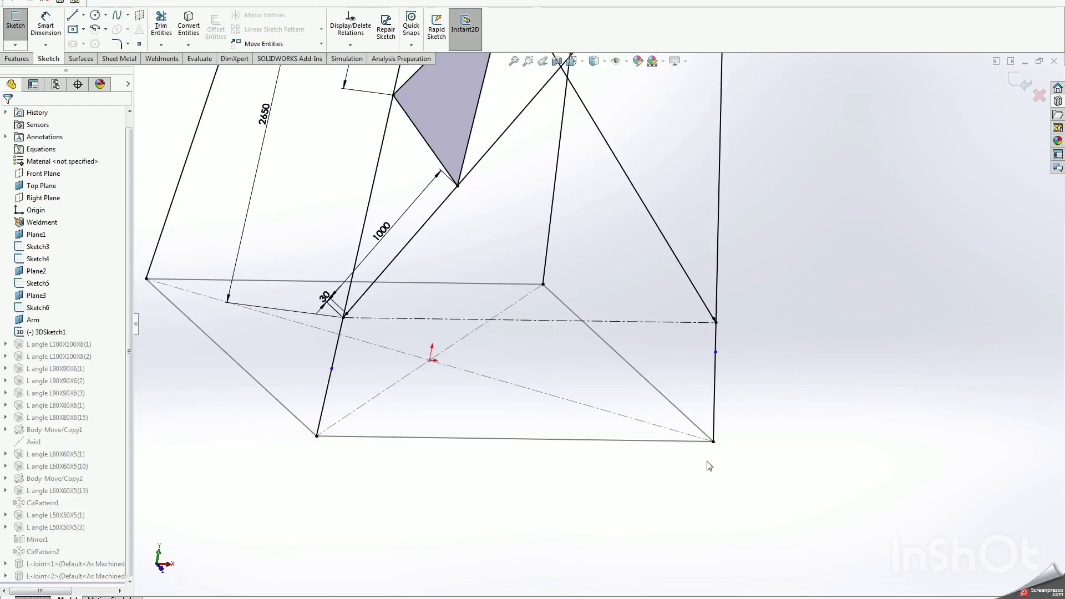
# - Slide the right and left leg split points lower along their leg lines
pyautogui.moveTo(716, 353); pyautogui.dragTo(715, 384)
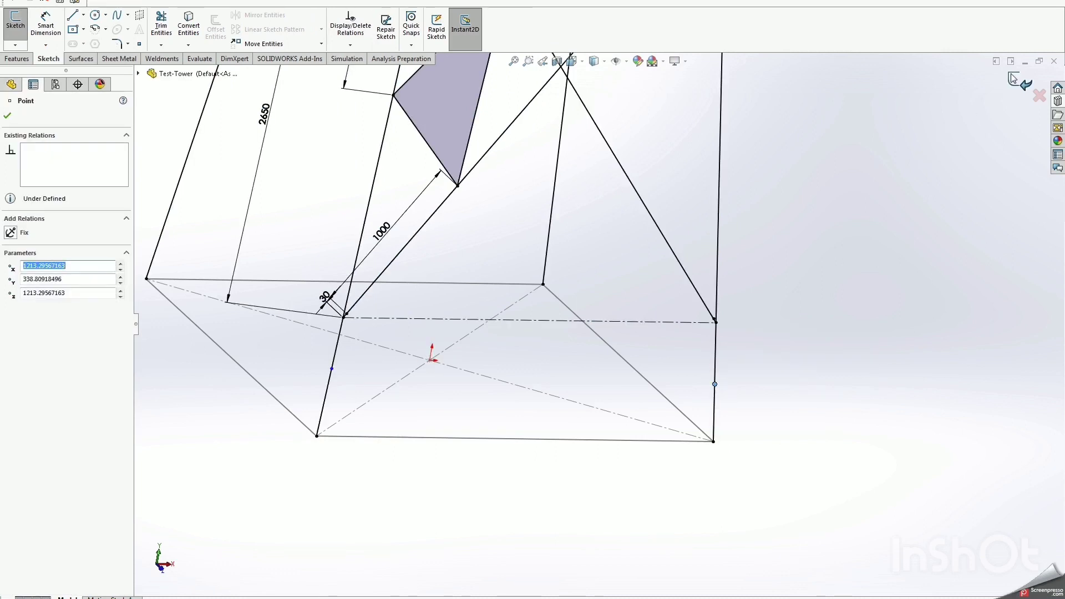
pyautogui.moveTo(331, 369); pyautogui.dragTo(329, 393)
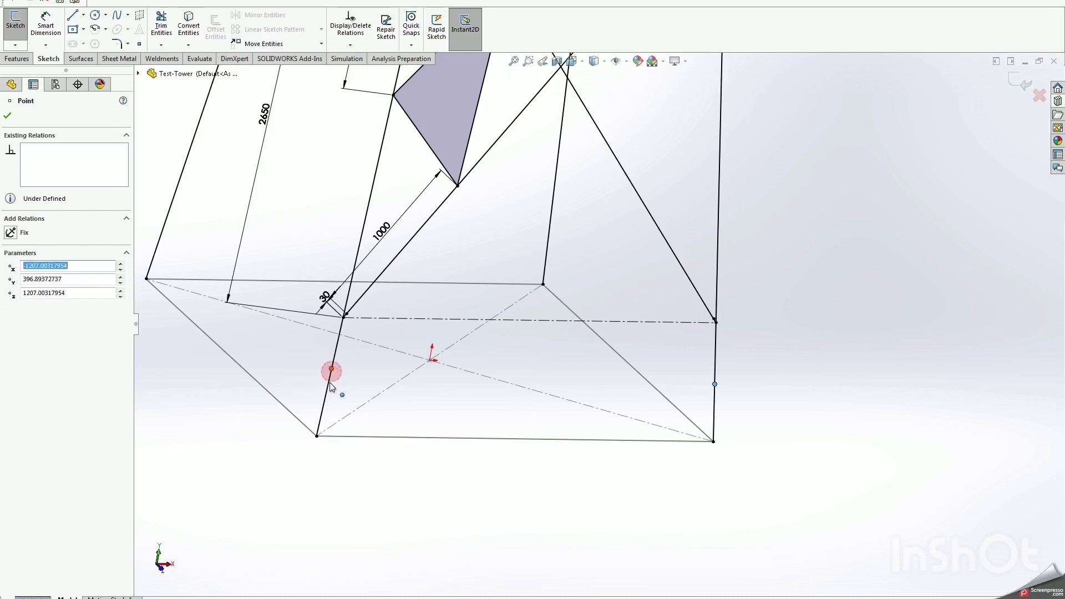
pyautogui.click(821, 420)
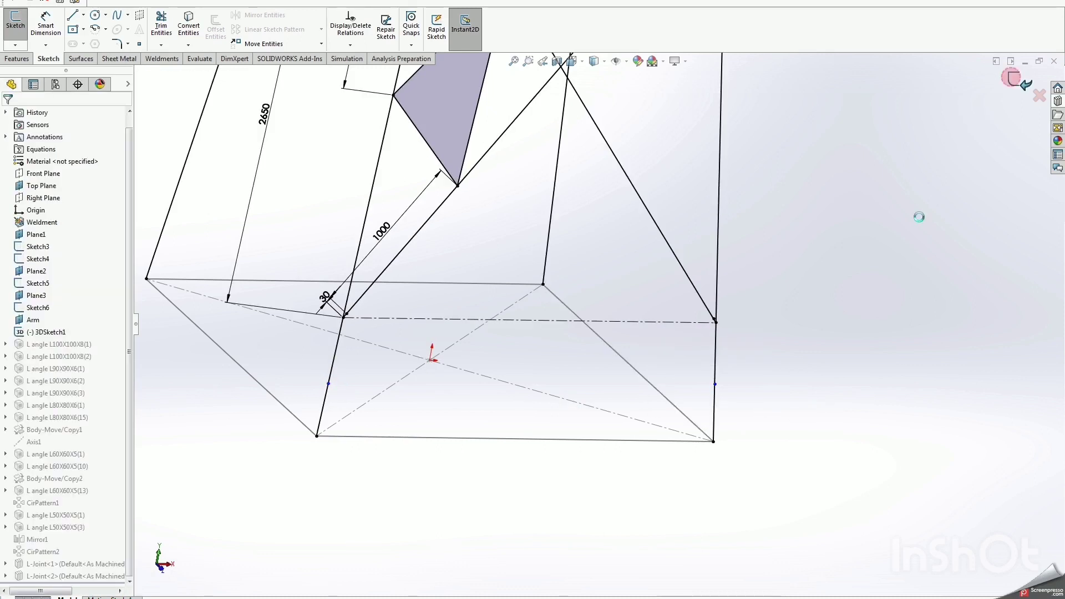